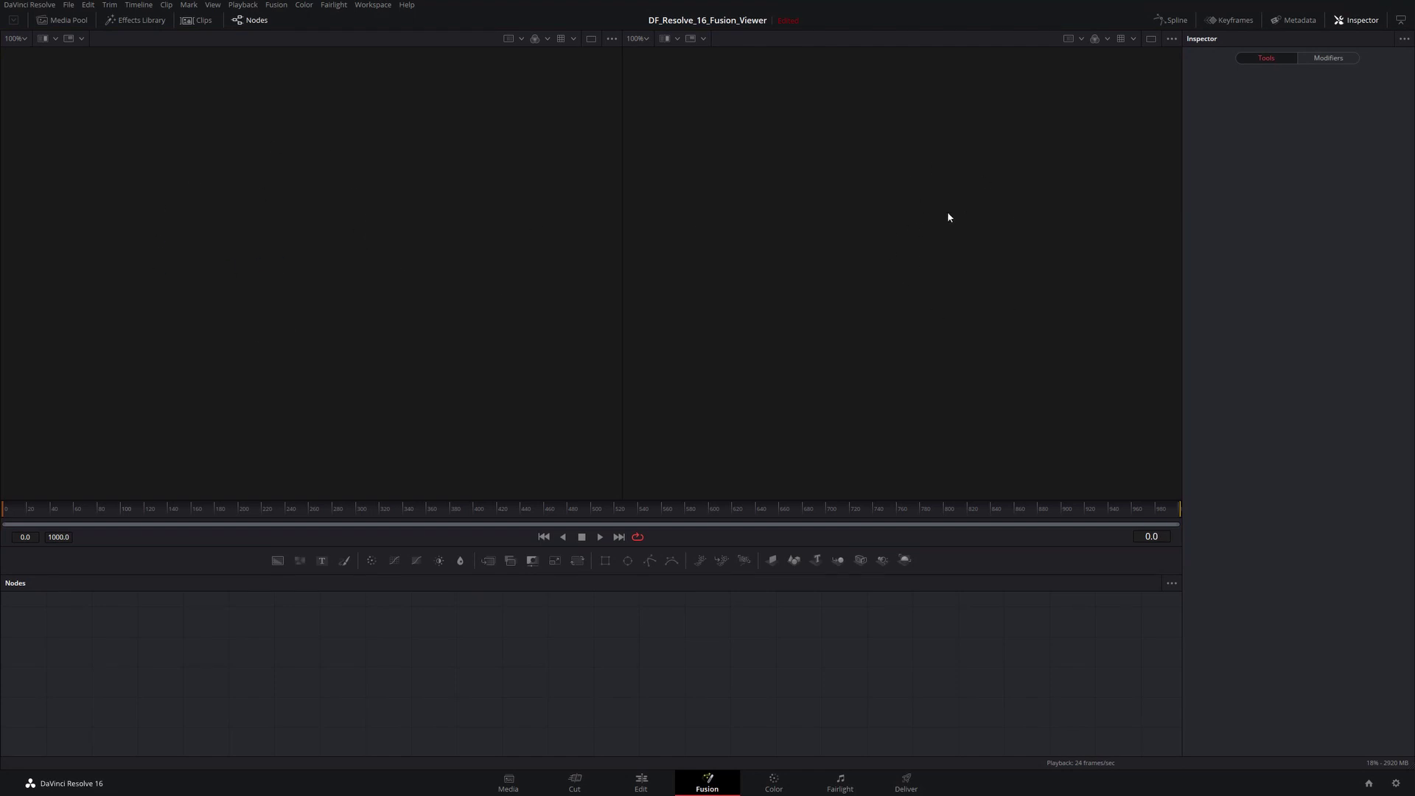
Step: Switch briefly to a single viewer and back, then review and save the program preferences
{"action": "left_click", "coordinate": [1151, 38]}
{"action": "left_click", "coordinate": [1151, 40]}
{"action": "left_click", "coordinate": [44, 7]}
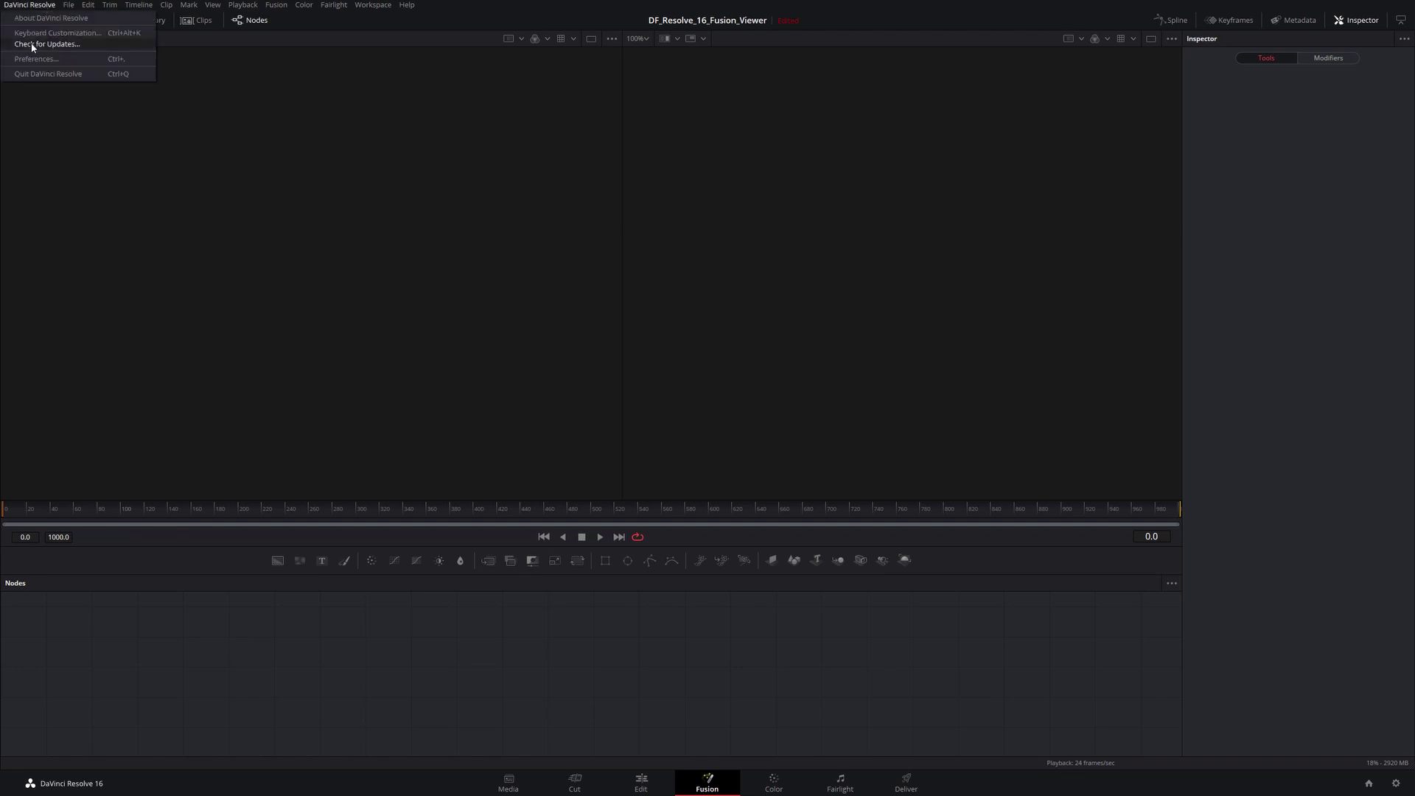
{"action": "left_click", "coordinate": [32, 64]}
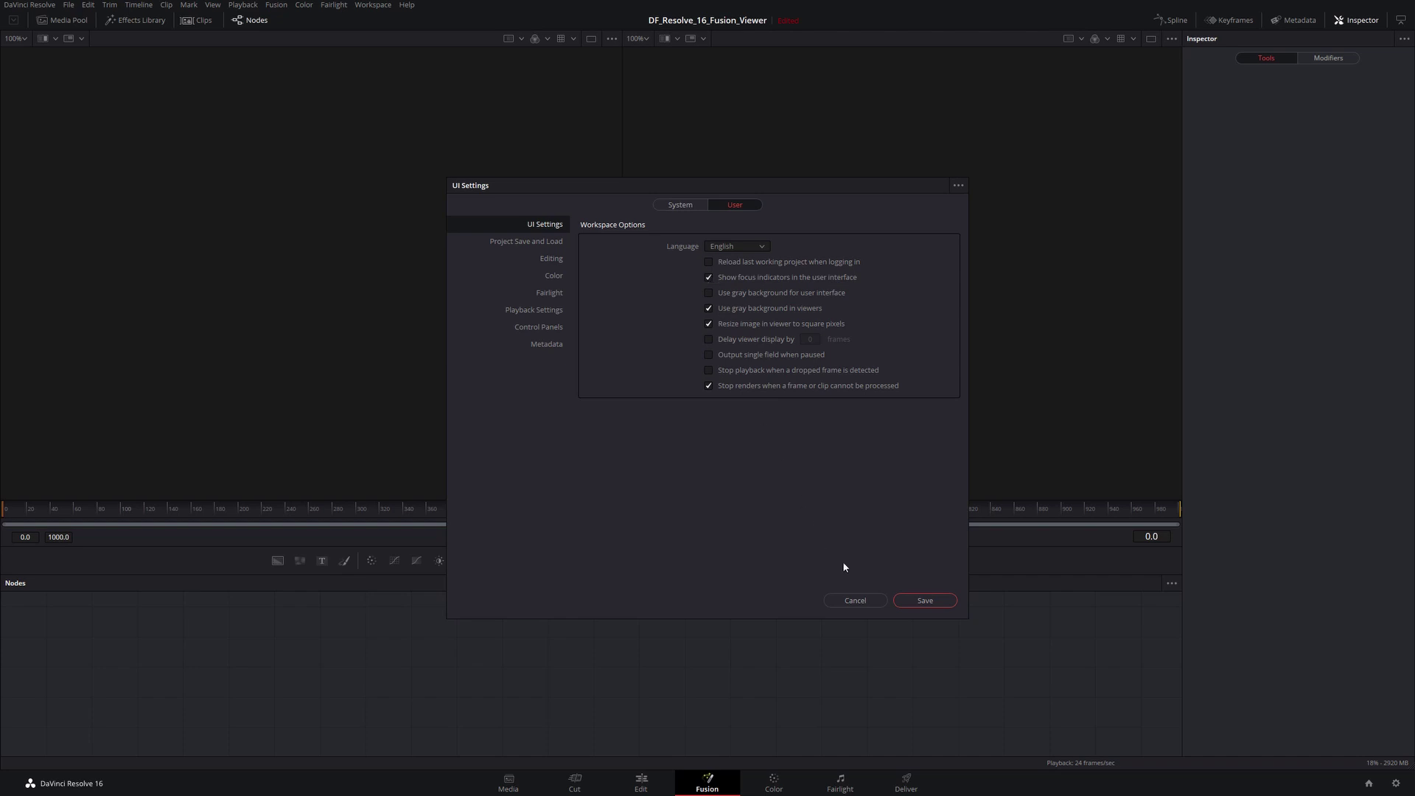
{"action": "left_click", "coordinate": [926, 601]}
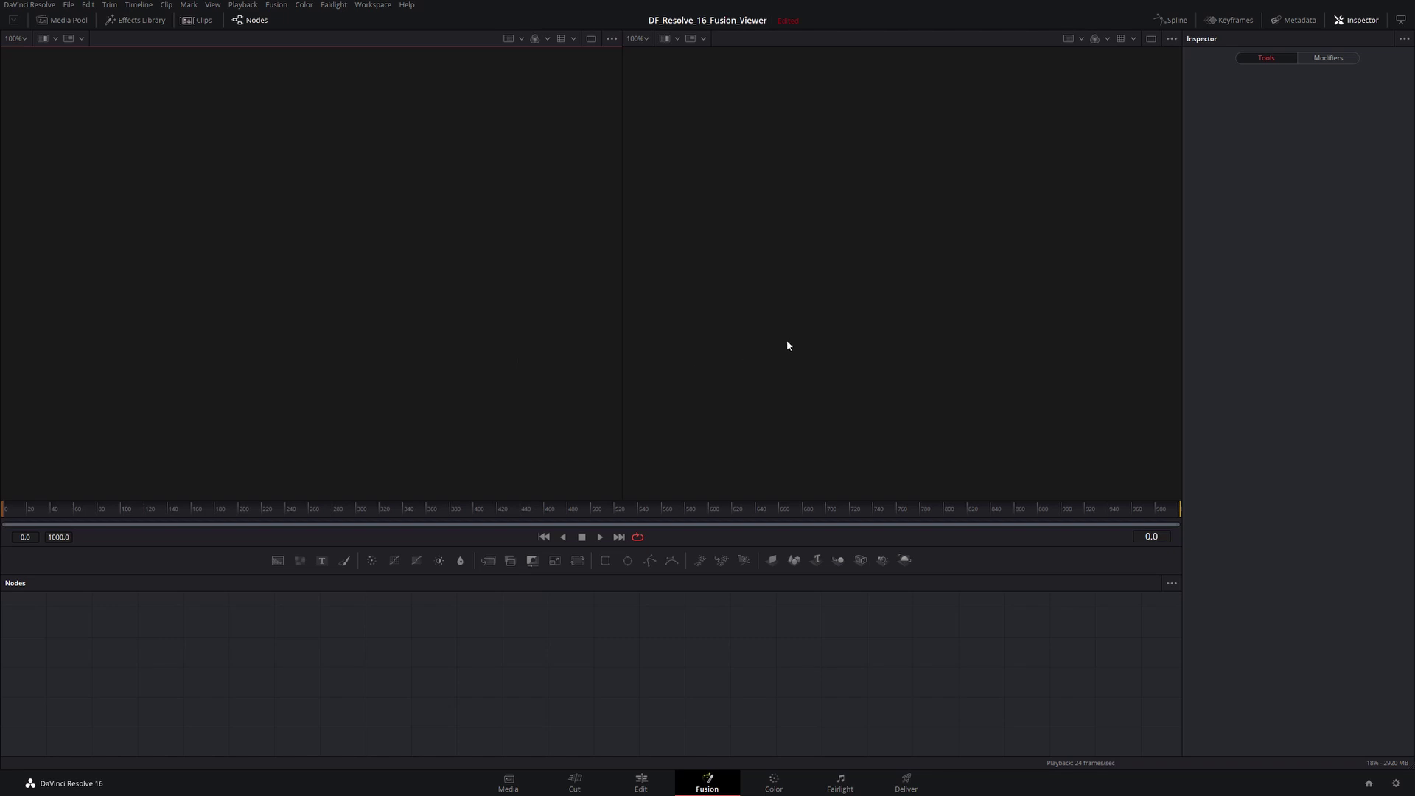
Step: Place a Fusion Composition clip on Video 1 from the Edit page and open it in Fusion
{"action": "key", "text": "ctrl+f"}
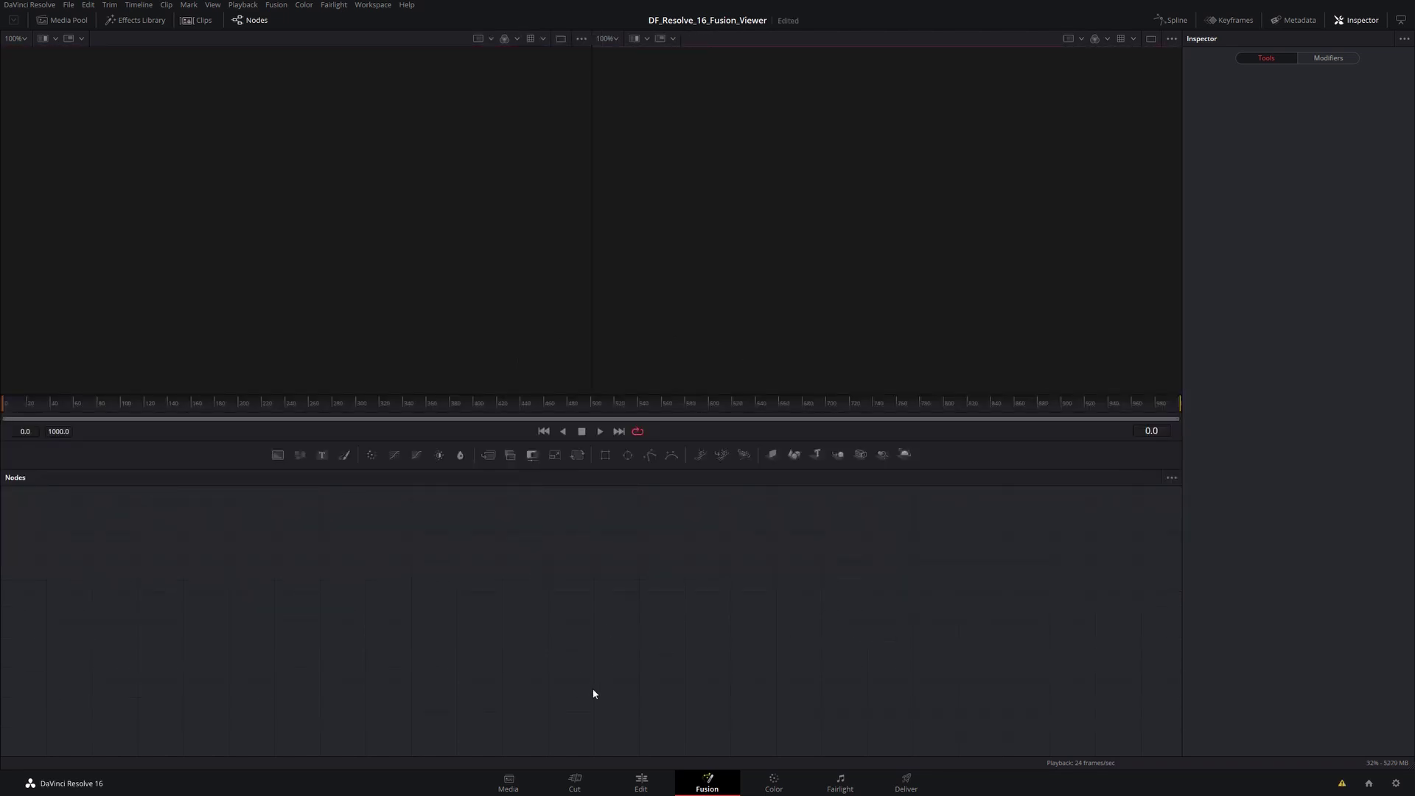
{"action": "left_click", "coordinate": [642, 785]}
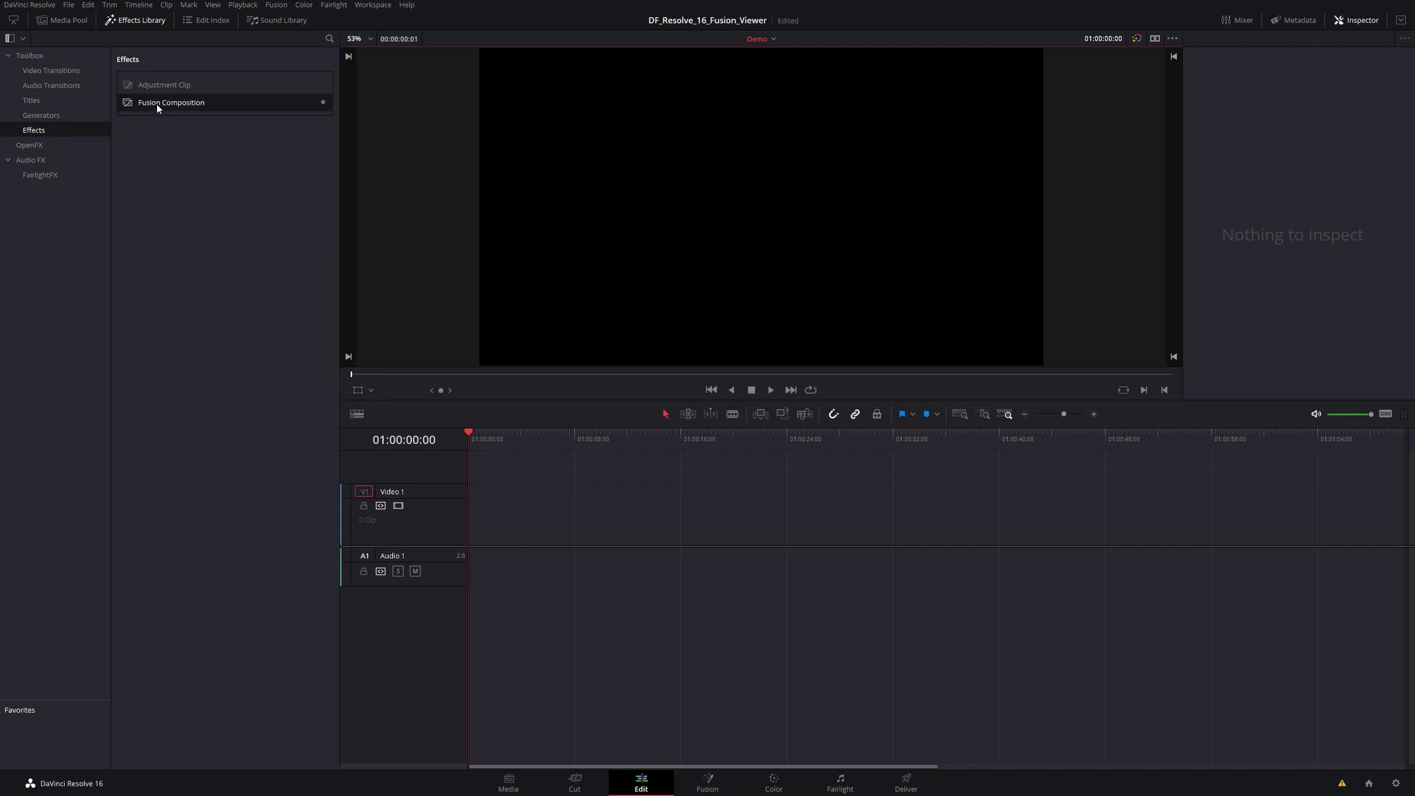
{"action": "left_click_drag", "start_coordinate": [157, 107], "coordinate": [476, 524]}
{"action": "left_click", "coordinate": [499, 517]}
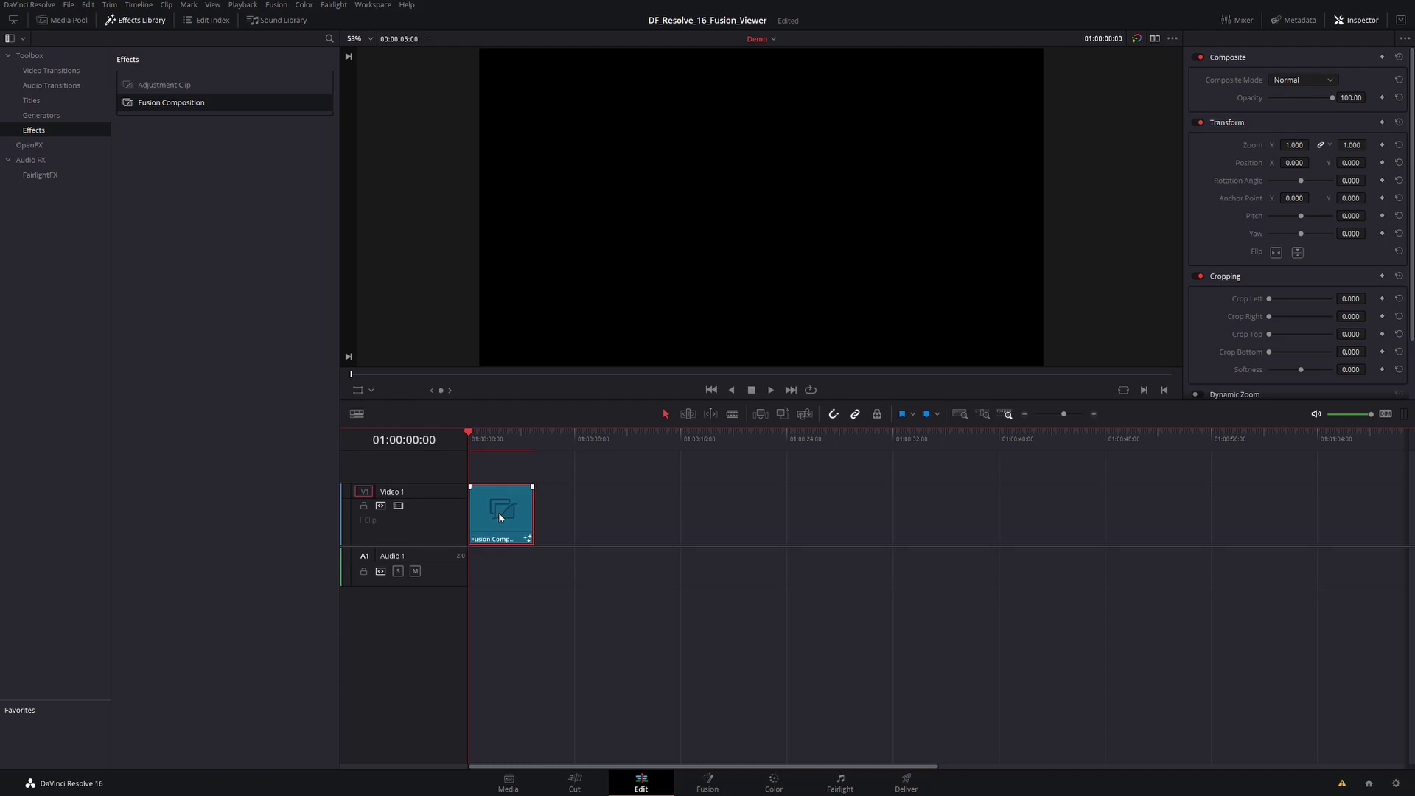
{"action": "left_click", "coordinate": [707, 783]}
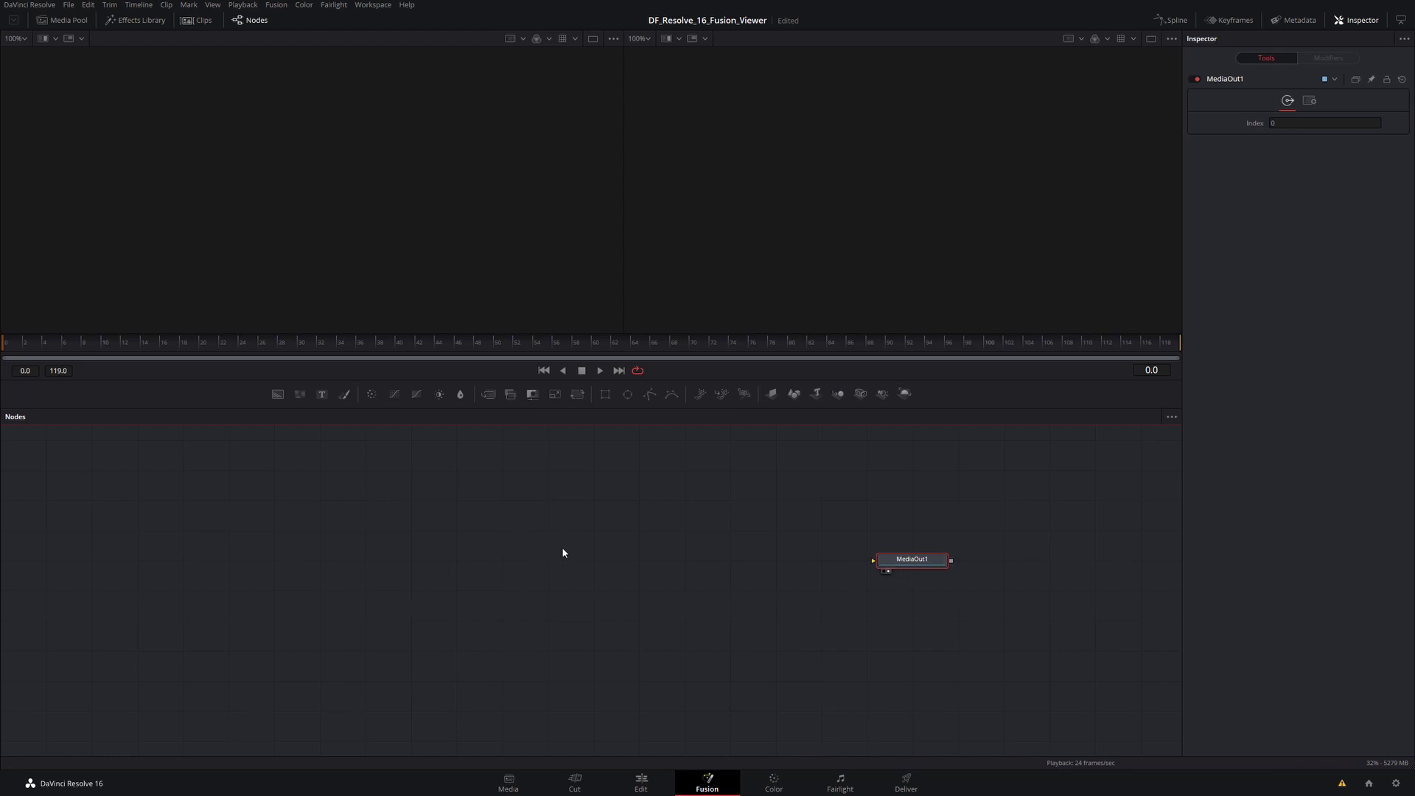
Step: Add Text+ and Blur nodes and wire them as Text1 → Blur1 → MediaOut1
{"action": "left_click", "coordinate": [556, 507]}
{"action": "left_click_drag", "start_coordinate": [321, 398], "coordinate": [511, 571]}
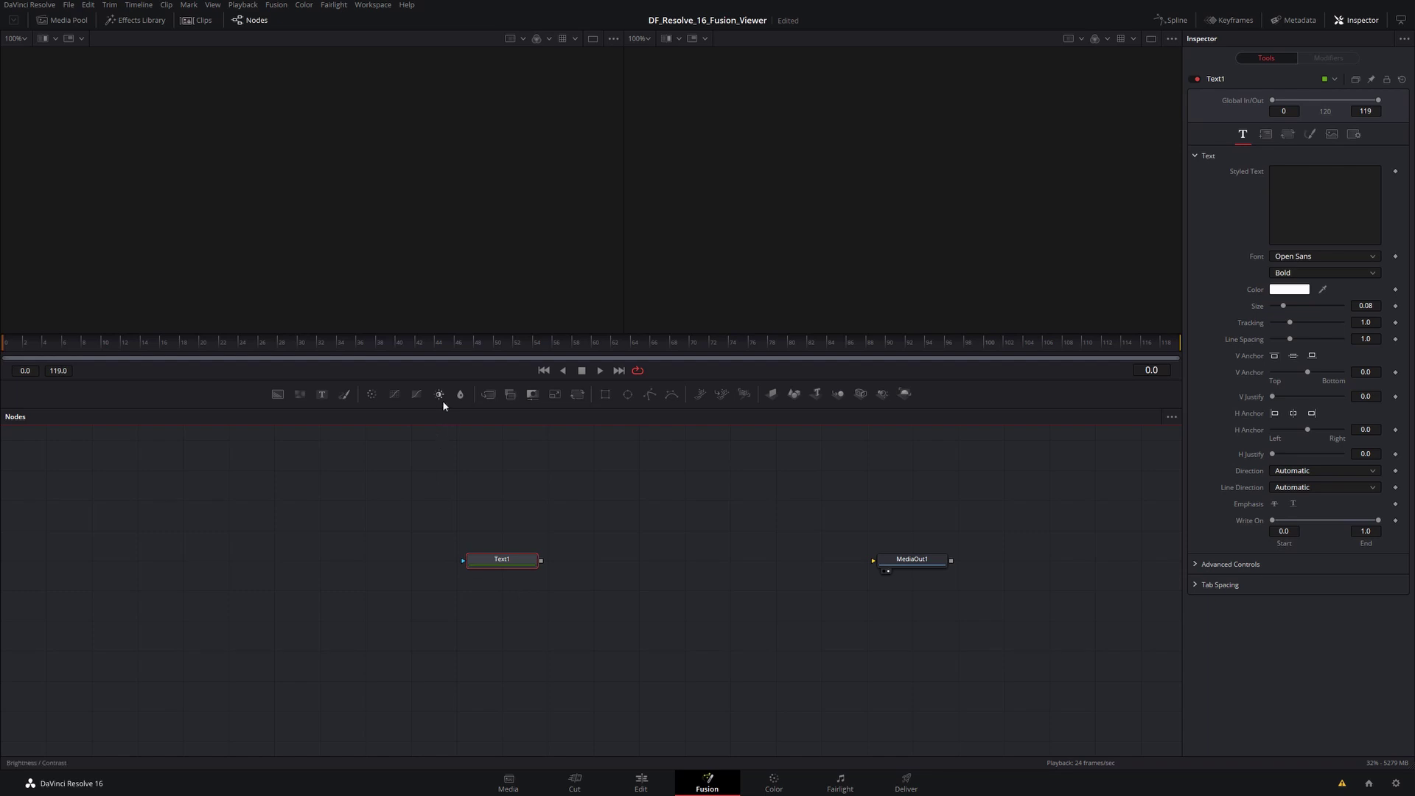
{"action": "left_click_drag", "start_coordinate": [460, 397], "coordinate": [626, 569]}
{"action": "left_click_drag", "start_coordinate": [910, 562], "coordinate": [767, 563]}
{"action": "left_click", "coordinate": [767, 562]}
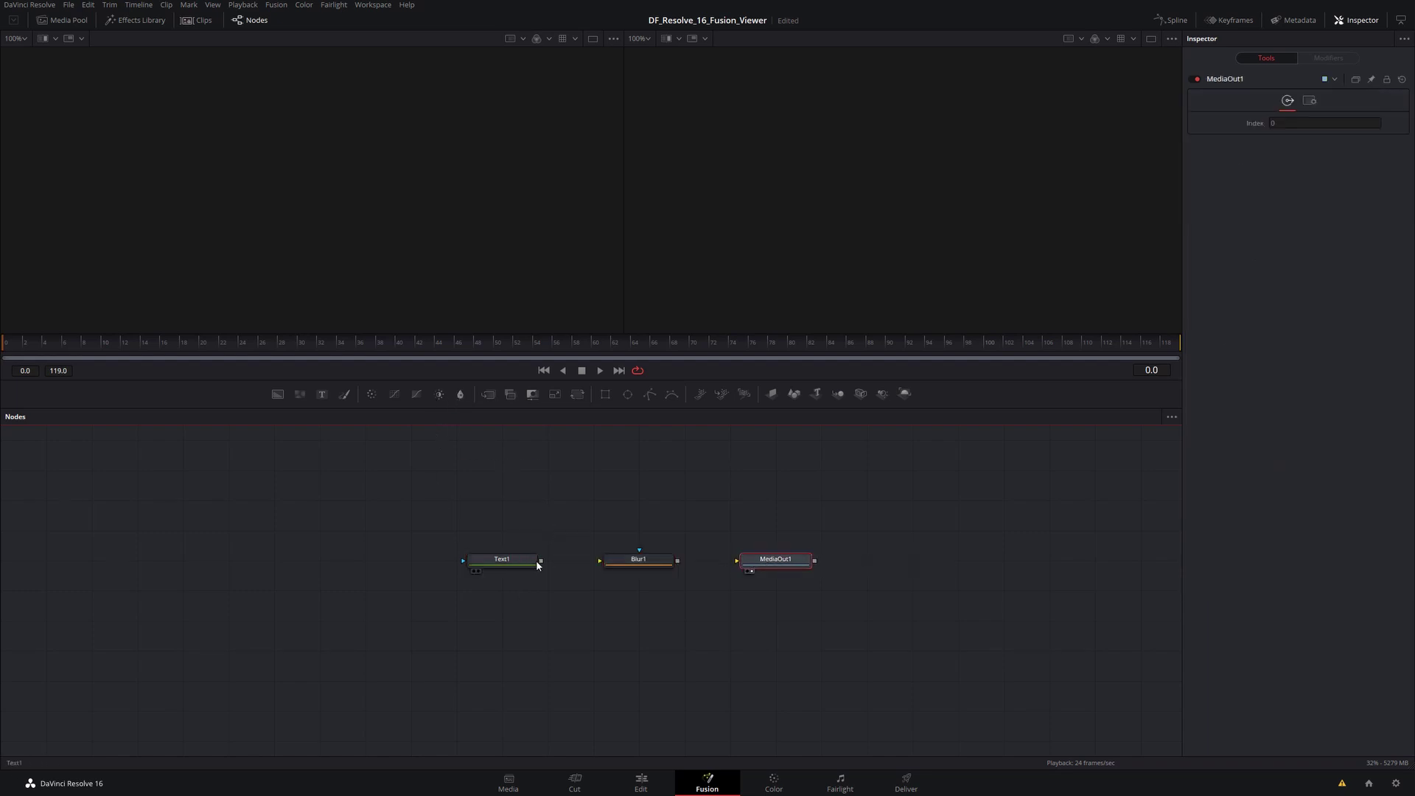
{"action": "left_click_drag", "start_coordinate": [540, 561], "coordinate": [759, 560]}
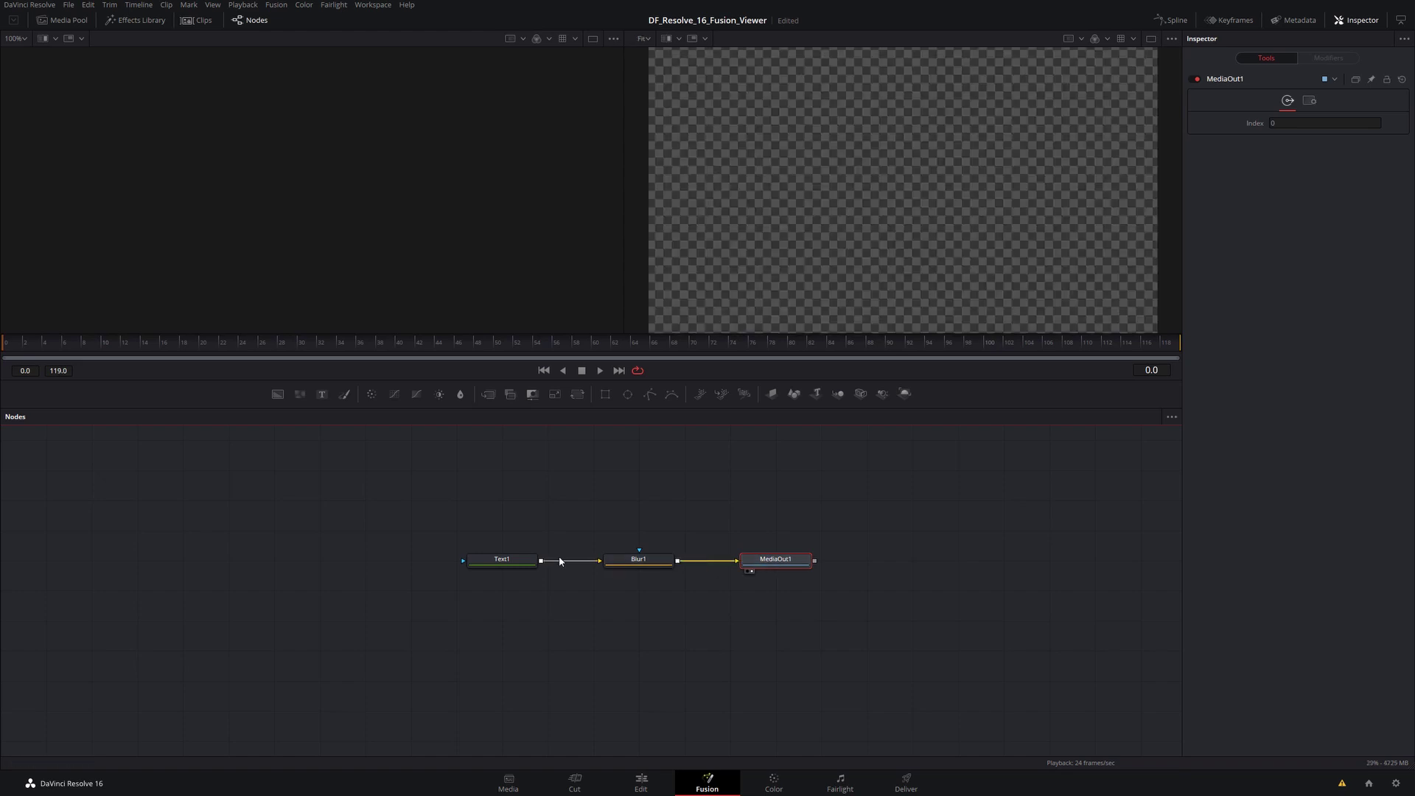
Step: Enter 'Viewer Example' at size 0.18, blur it to 29.9, and enlarge the viewers
{"action": "left_click", "coordinate": [519, 561]}
{"action": "left_click", "coordinate": [1301, 194]}
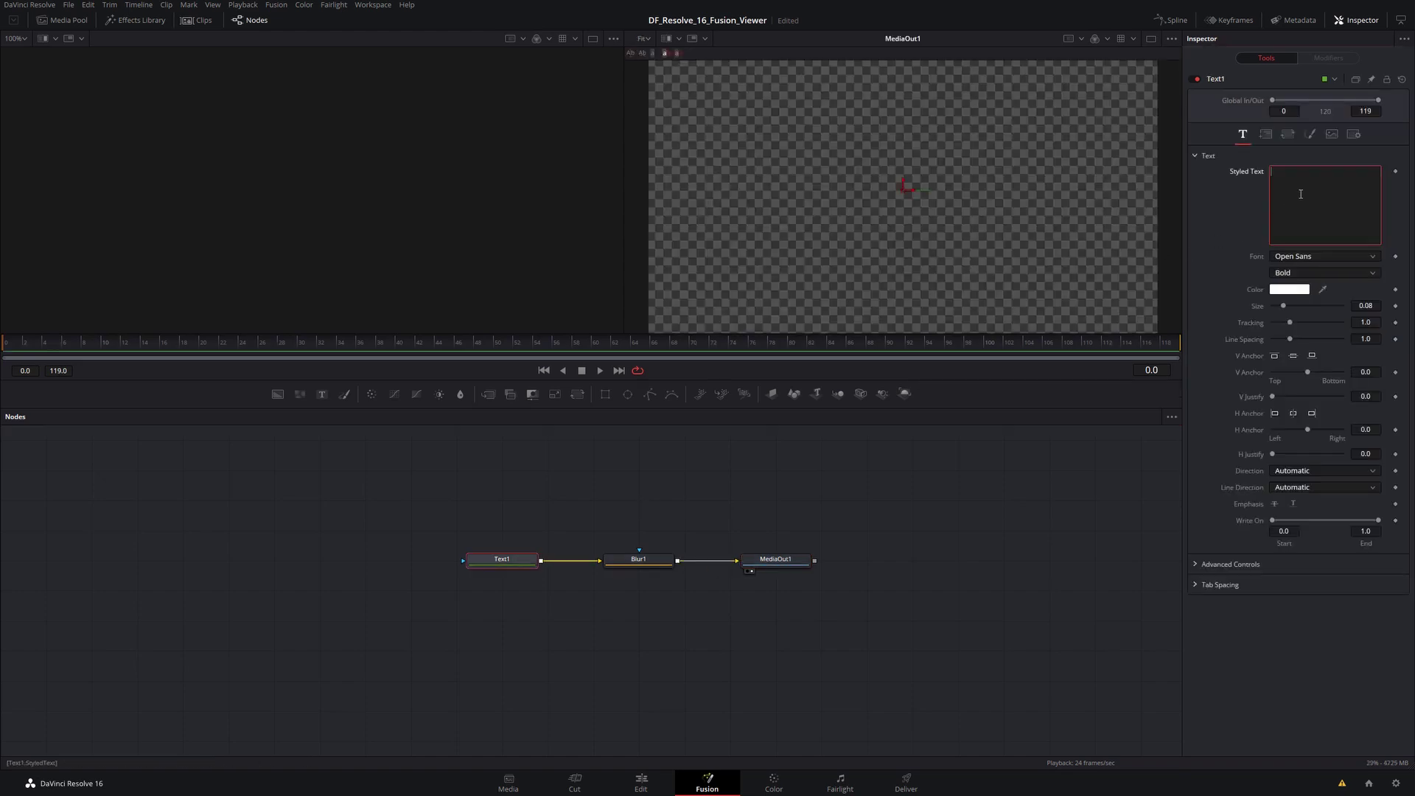
{"action": "type", "text": "View"}
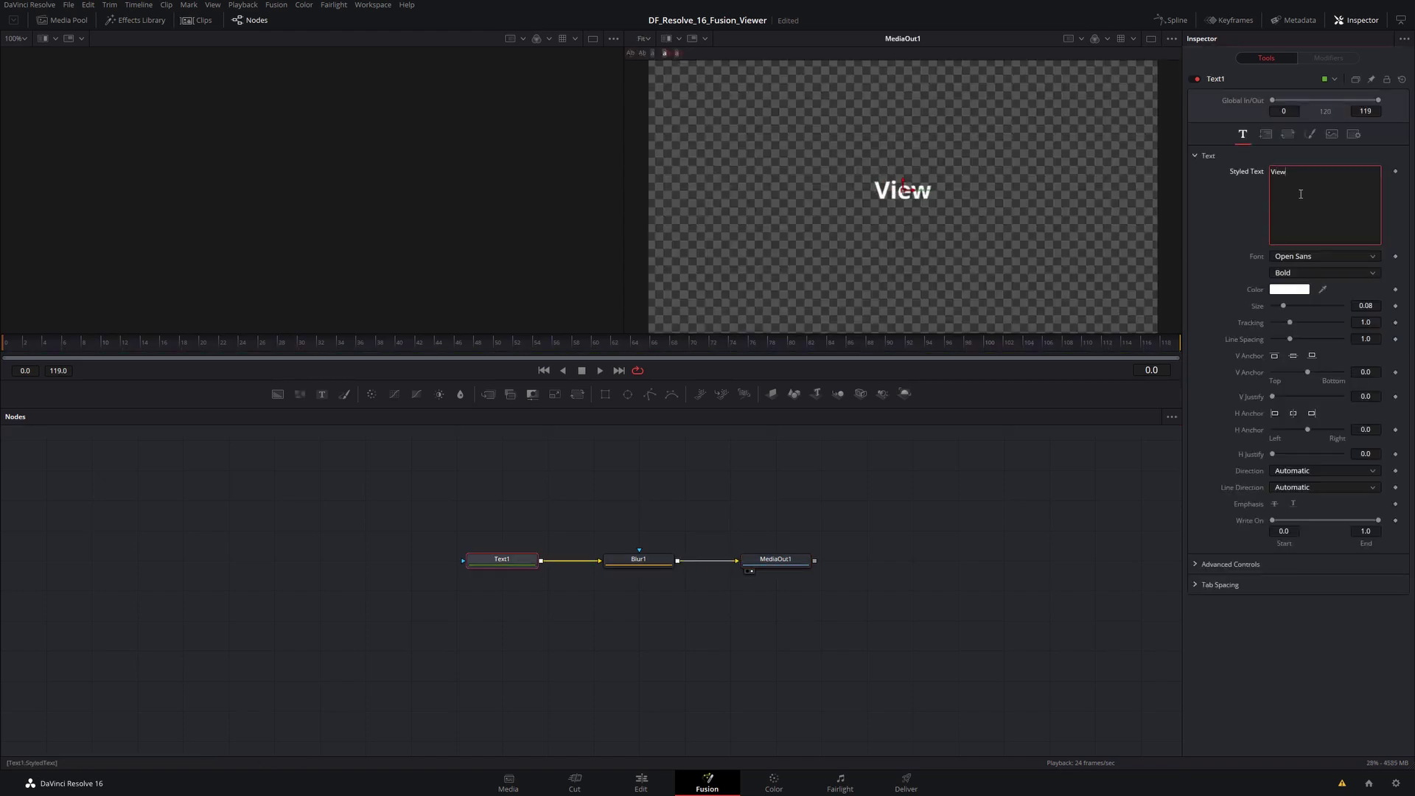
{"action": "type", "text": "er Example"}
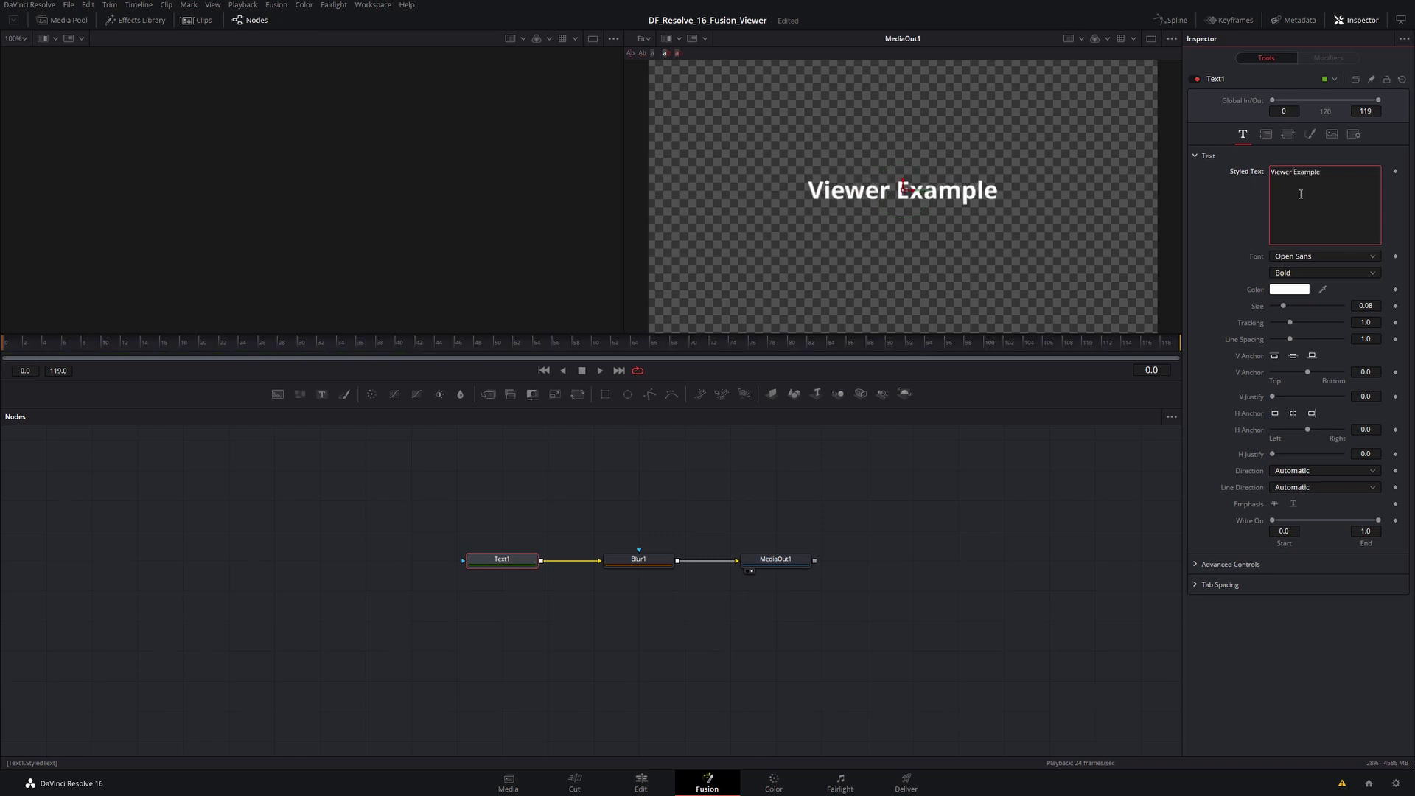
{"action": "left_click_drag", "start_coordinate": [1290, 305], "coordinate": [1297, 308]}
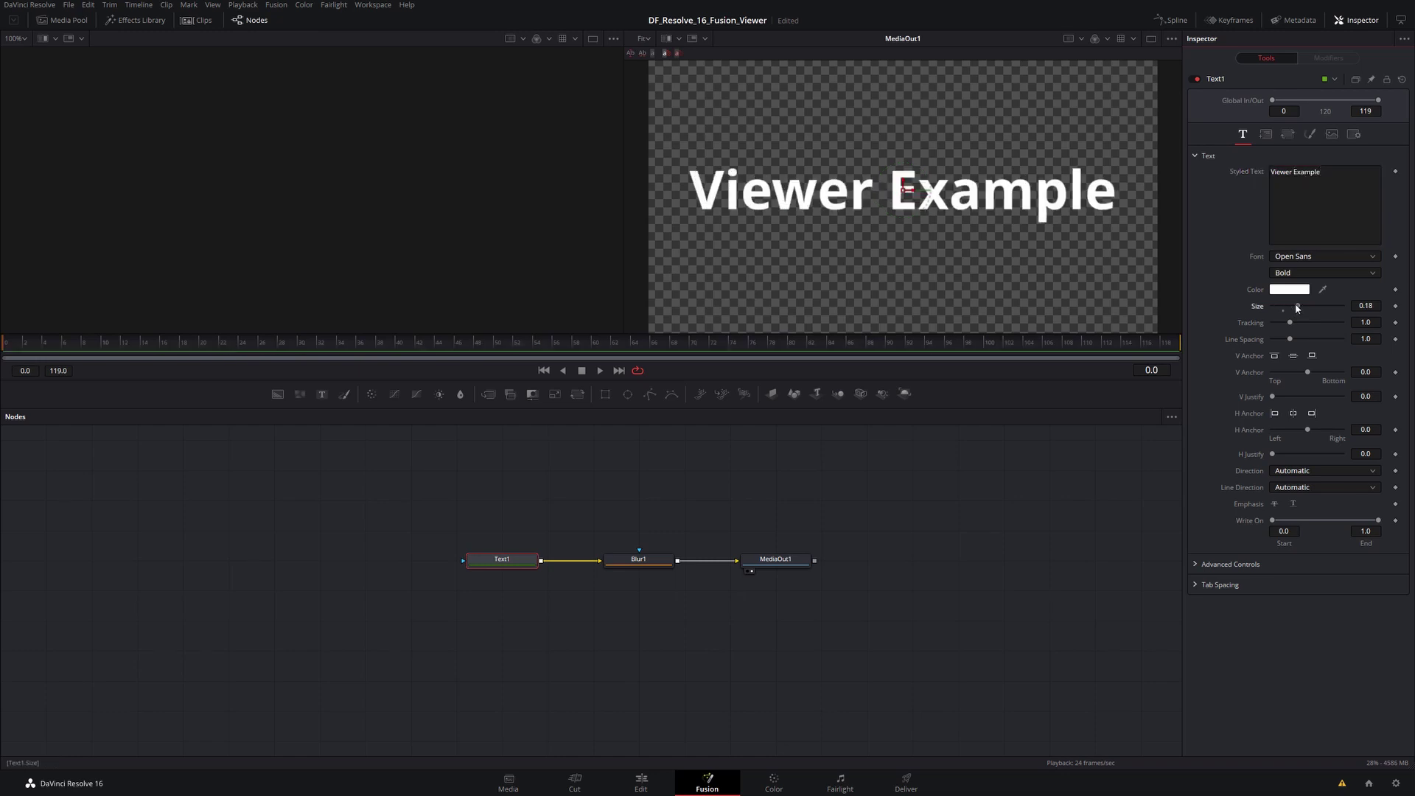
{"action": "left_click", "coordinate": [638, 560]}
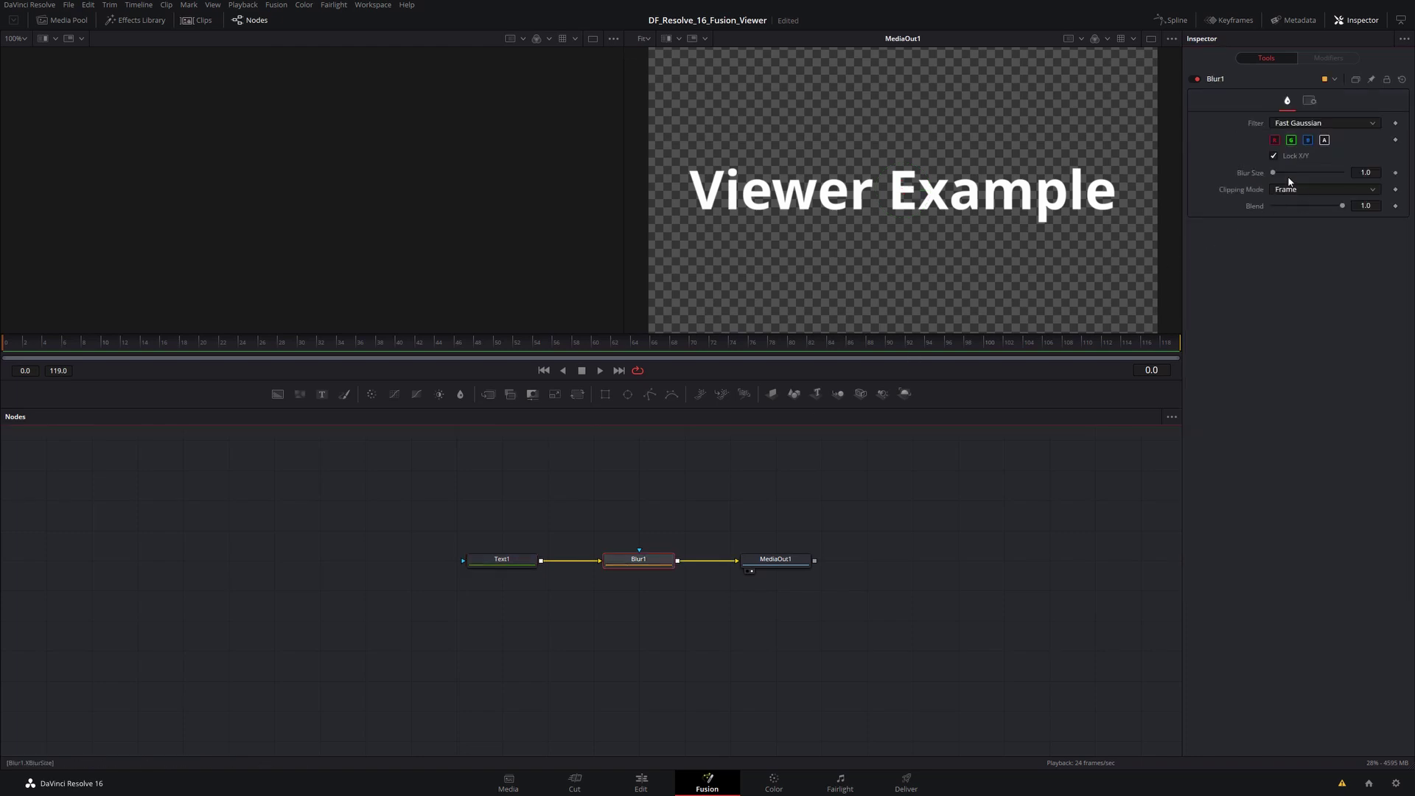
{"action": "left_click_drag", "start_coordinate": [1271, 172], "coordinate": [1294, 174]}
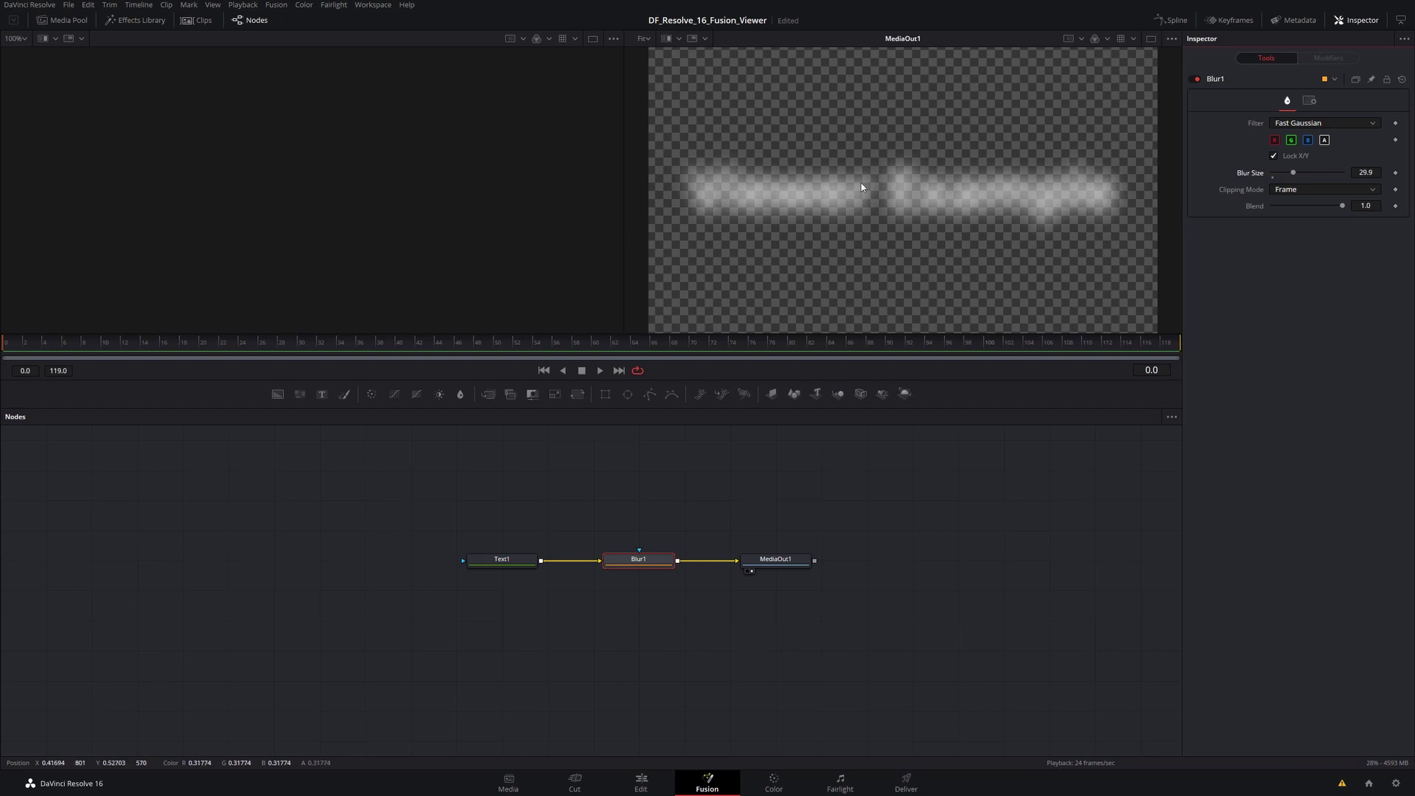
{"action": "left_click_drag", "start_coordinate": [685, 383], "coordinate": [684, 581]}
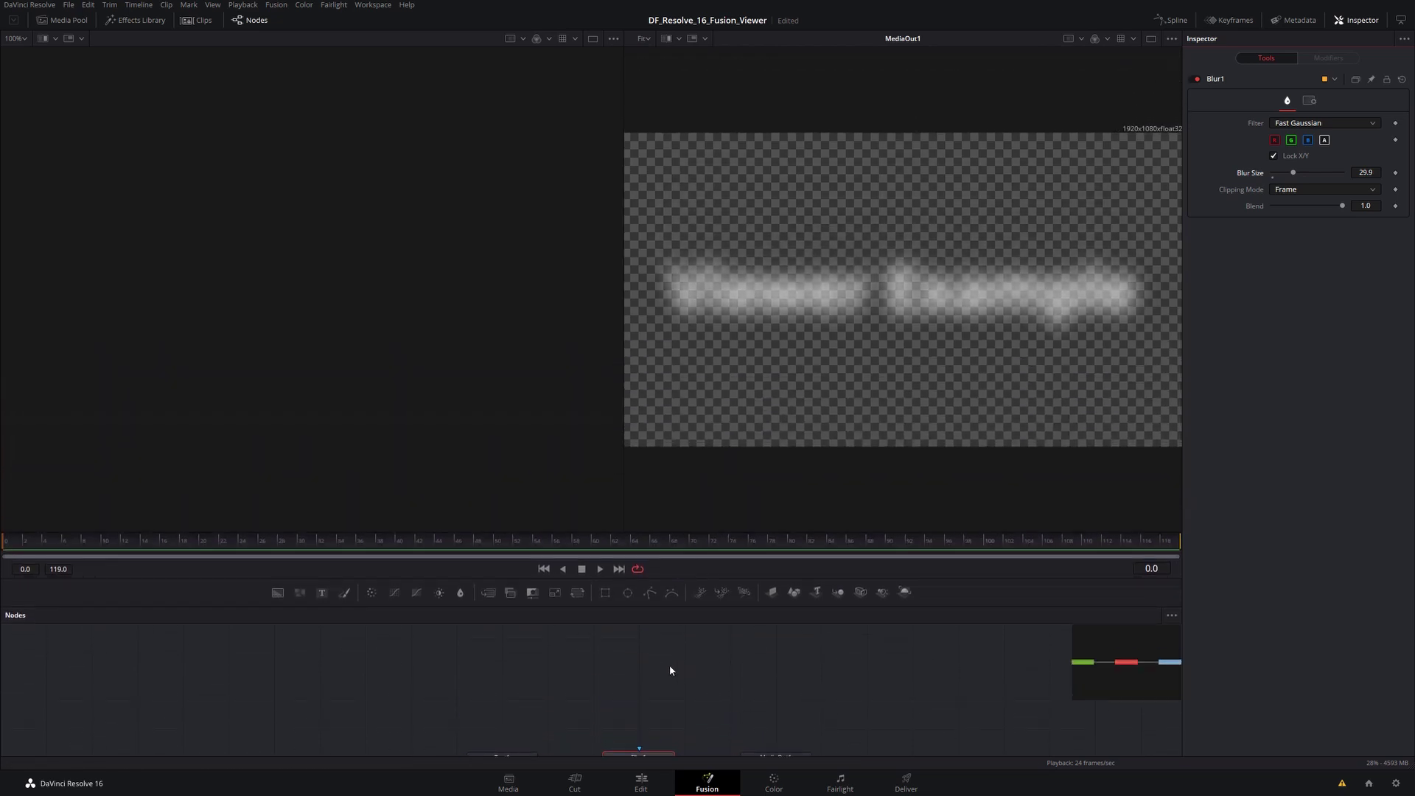
Step: Hide the node navigator and load Text1, then Blur1, into the left viewer
{"action": "key", "text": "ctrl+f"}
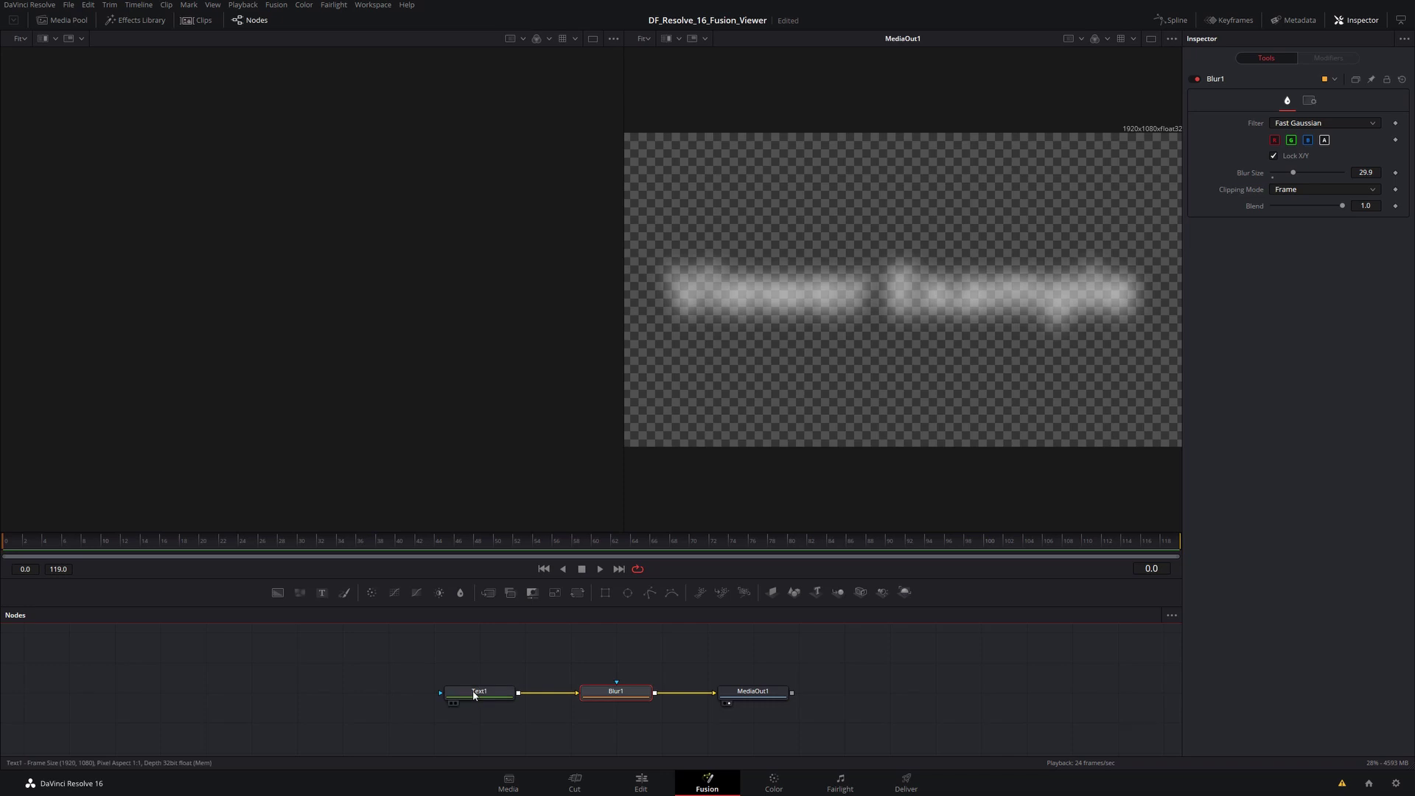
{"action": "mouse_move", "coordinate": [474, 694]}
{"action": "left_click", "coordinate": [451, 704]}
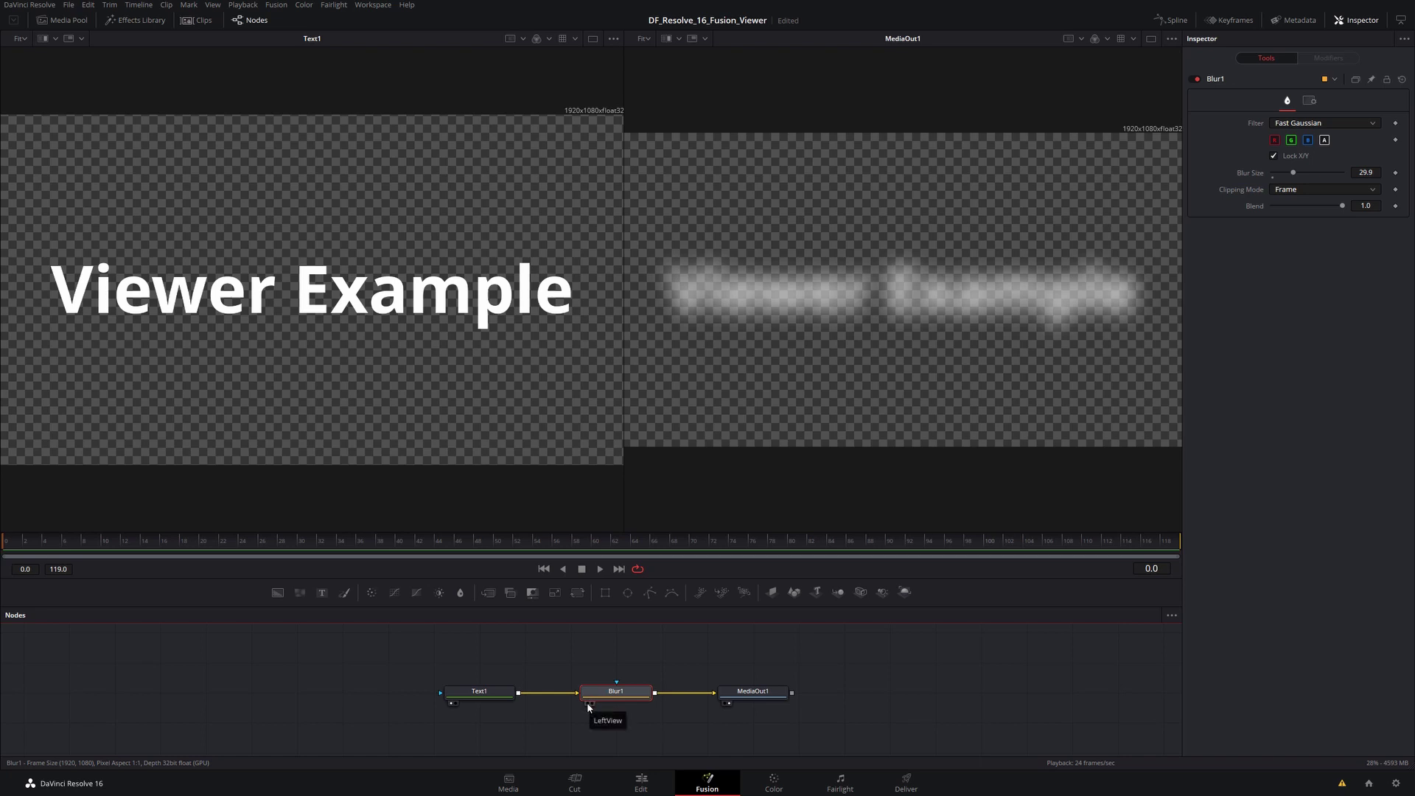
{"action": "left_click", "coordinate": [588, 703]}
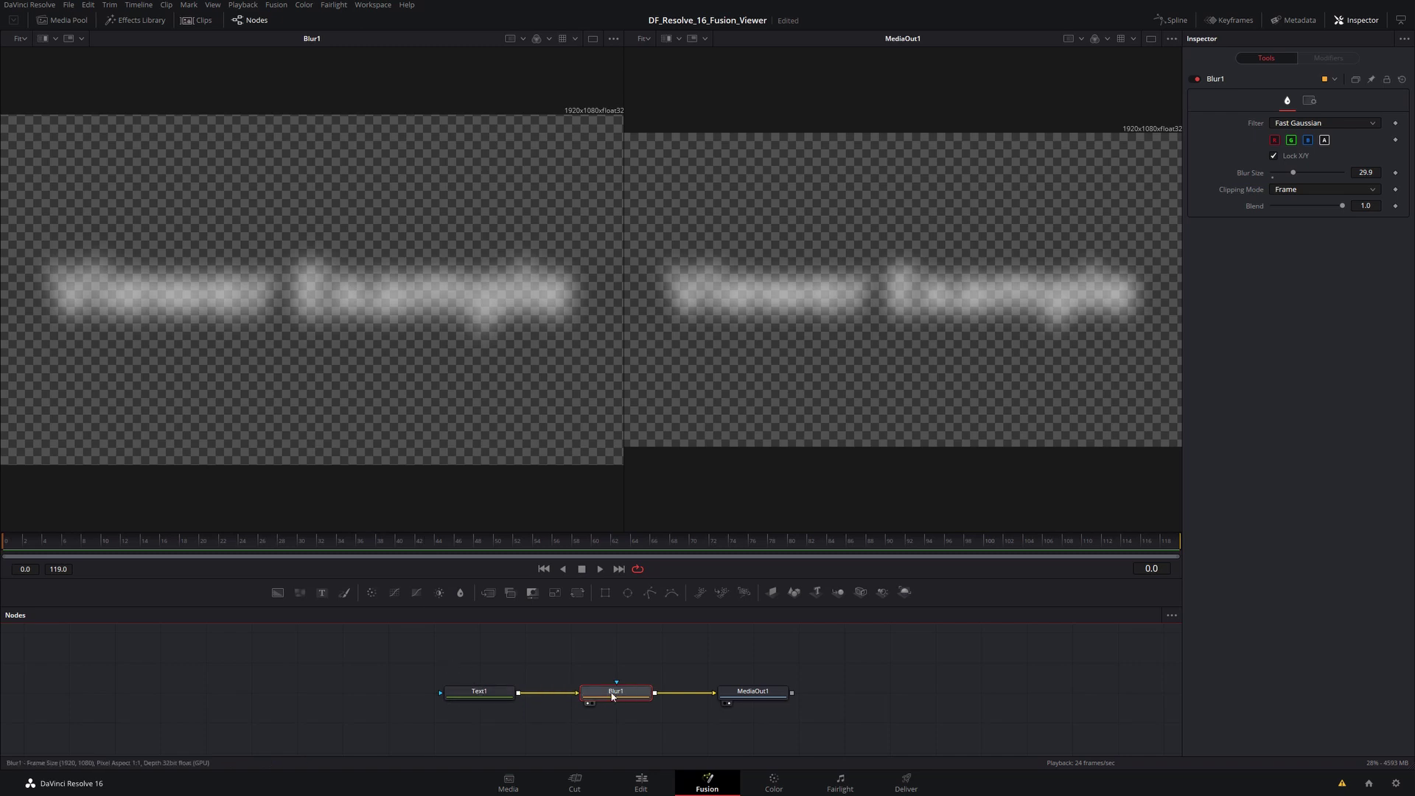
{"action": "mouse_move", "coordinate": [612, 696]}
{"action": "left_click", "coordinate": [479, 691]}
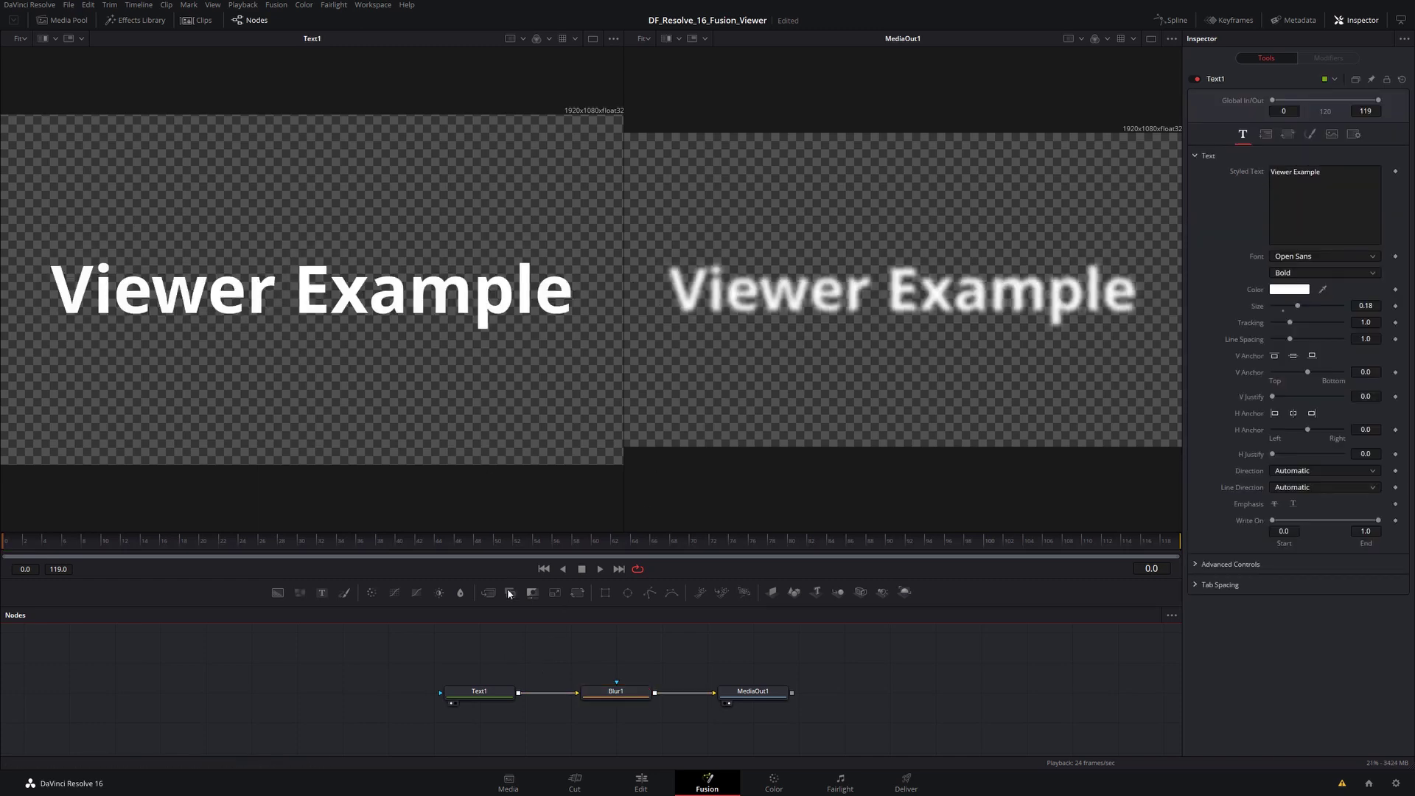
{"action": "left_click", "coordinate": [475, 696]}
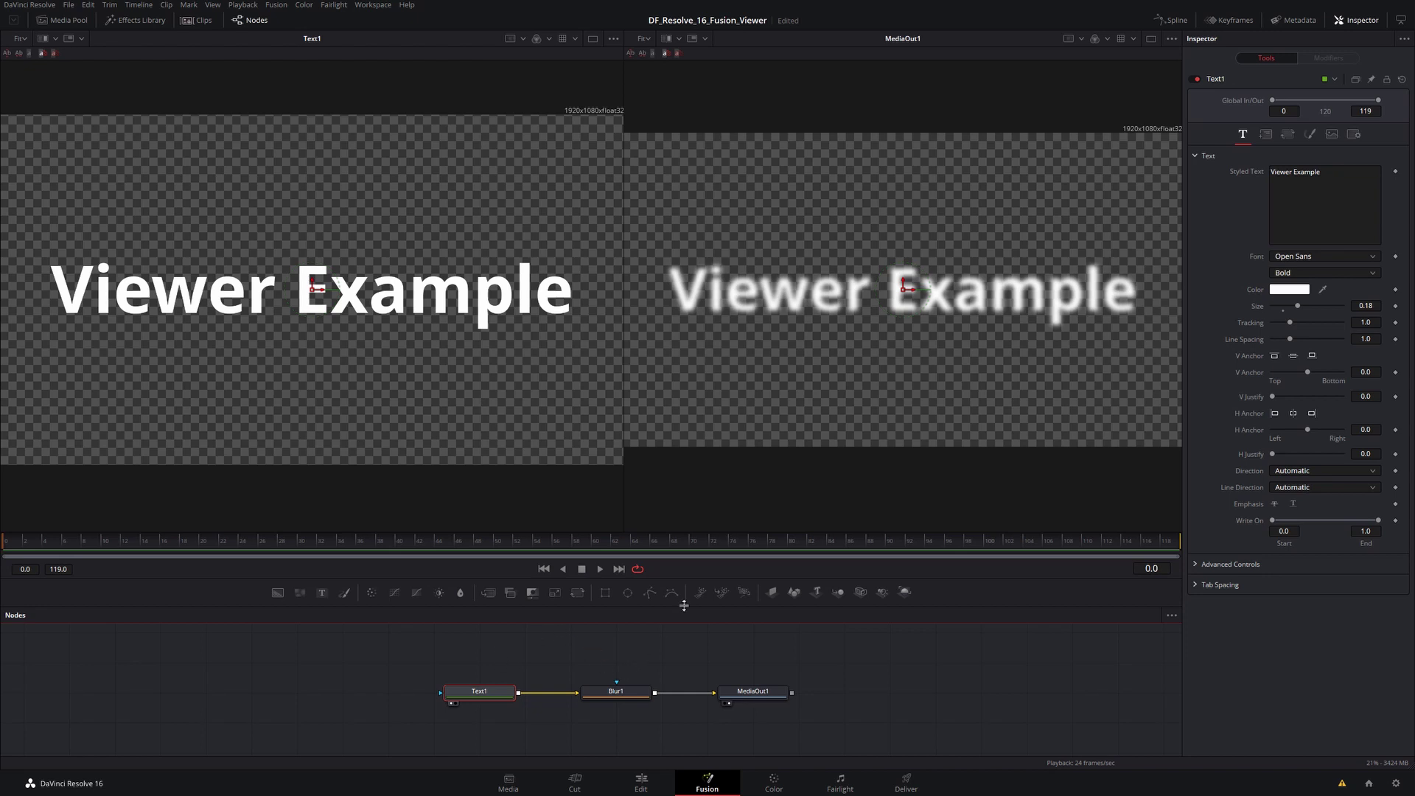
{"action": "key", "text": "2"}
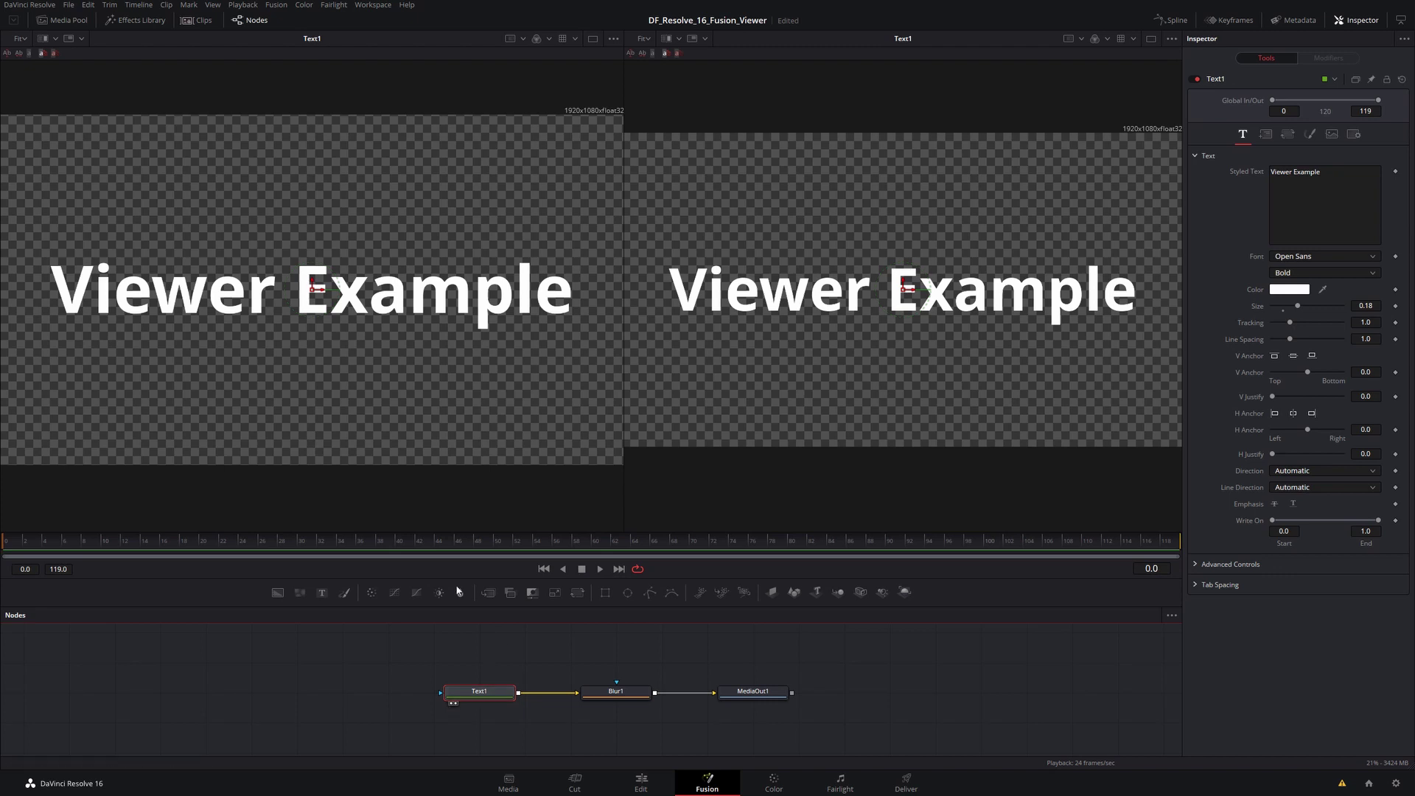
{"action": "left_click", "coordinate": [452, 703]}
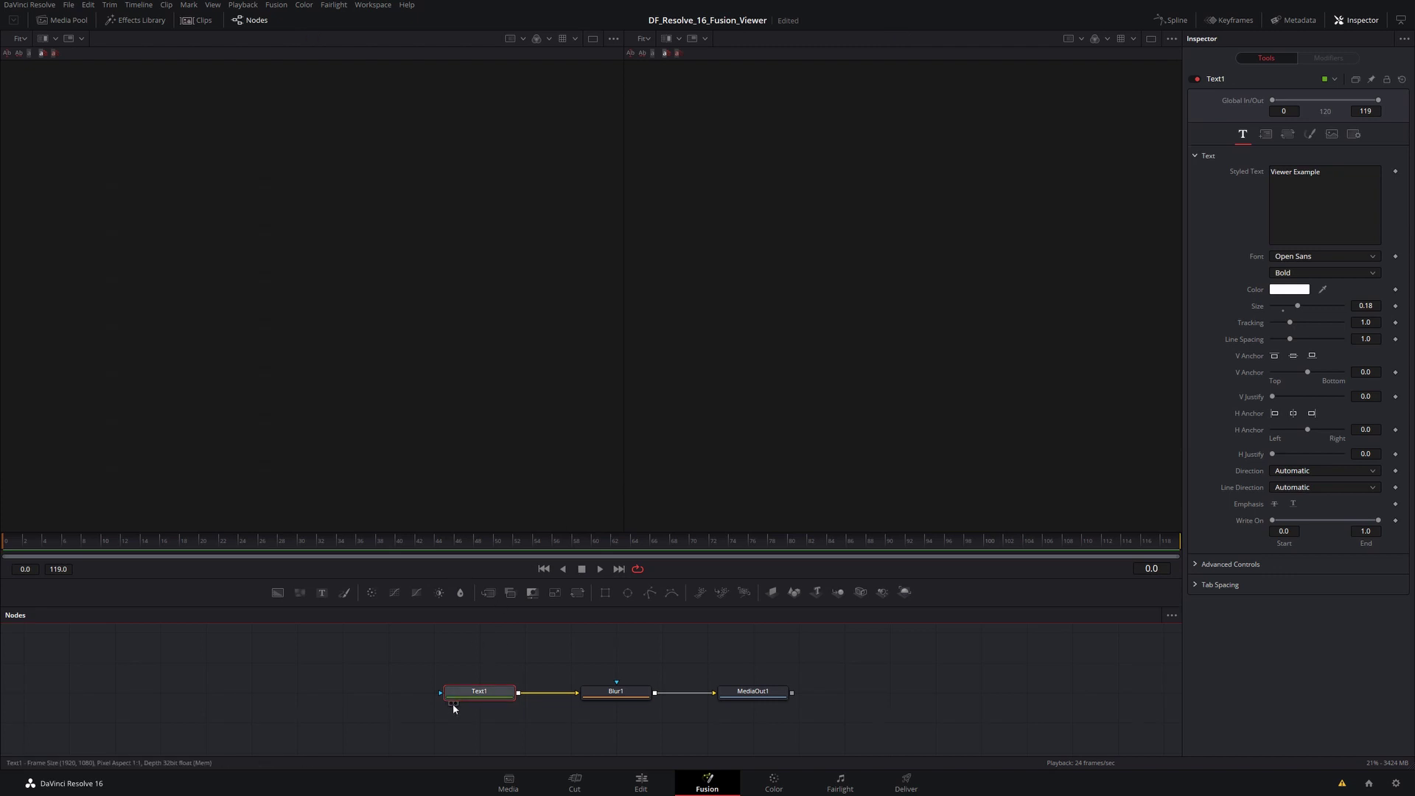
{"action": "left_click", "coordinate": [744, 695]}
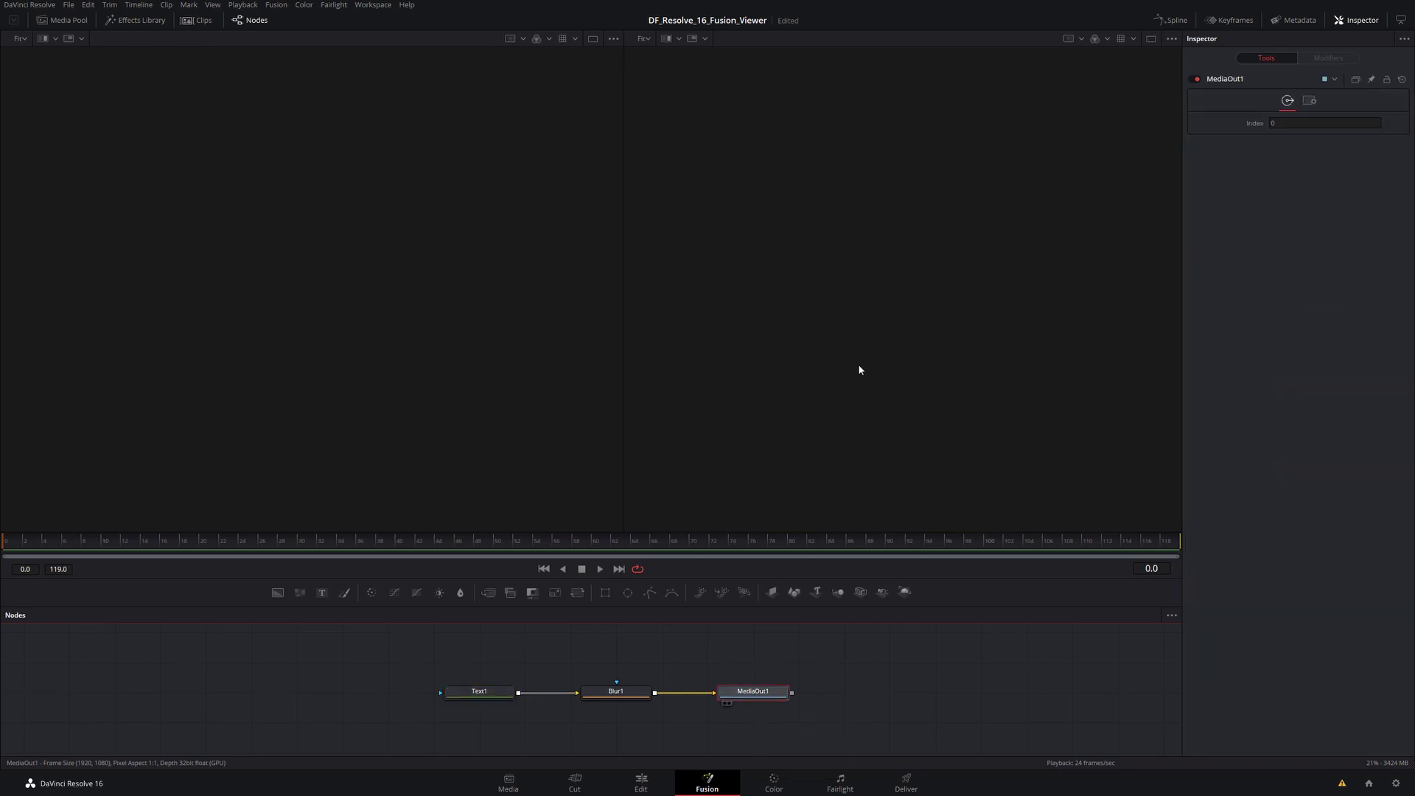
{"action": "key", "text": "2"}
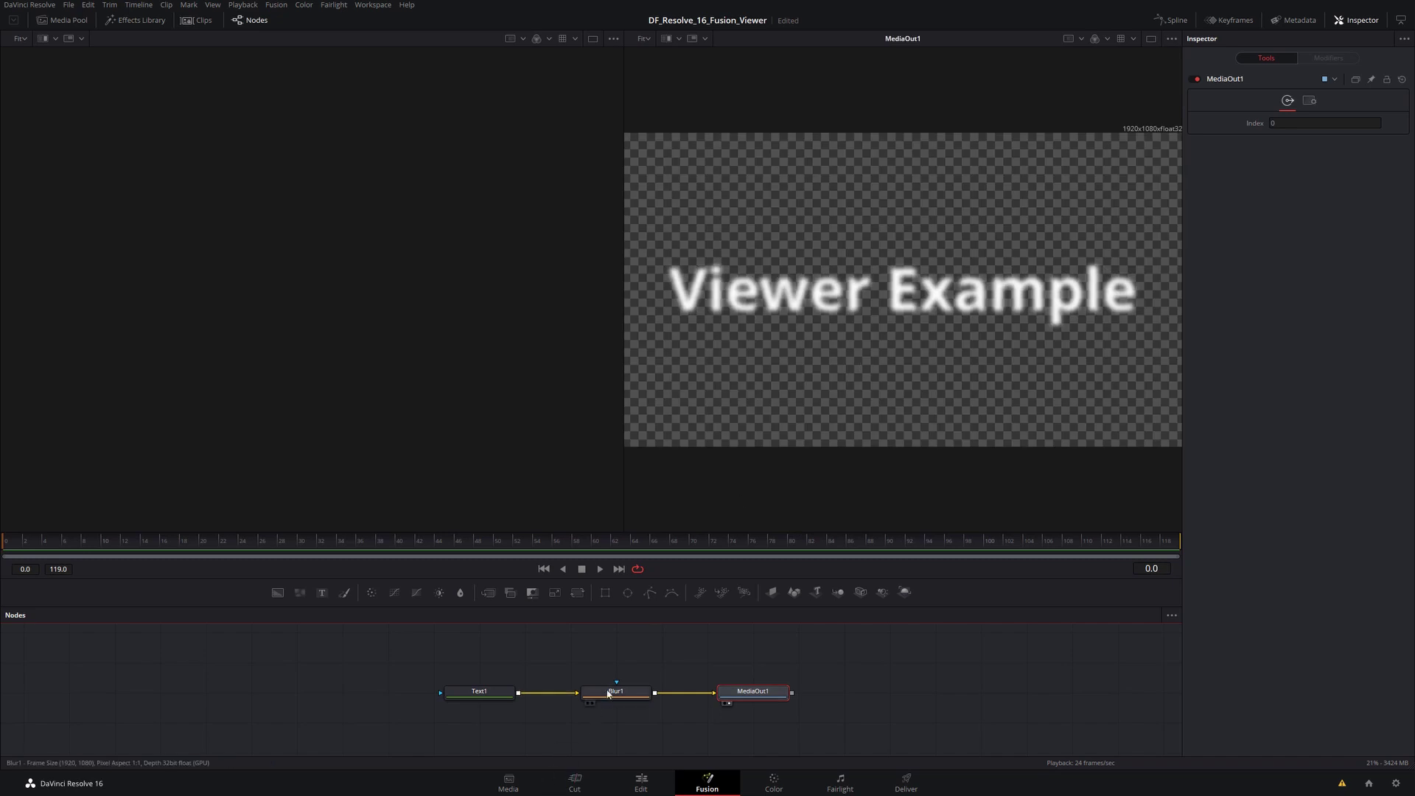
{"action": "left_click_drag", "start_coordinate": [608, 697], "coordinate": [336, 392]}
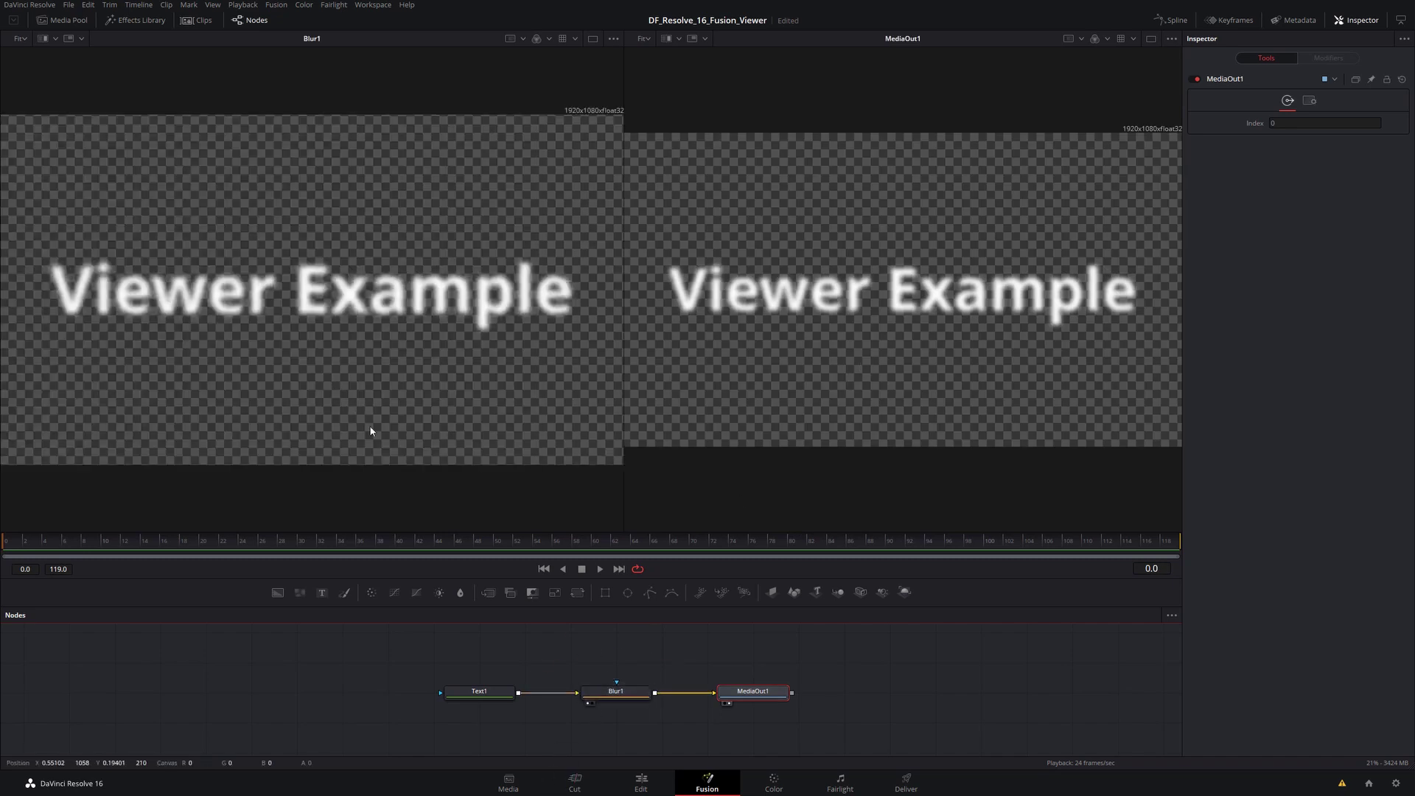
Step: Show the sharp Text1 in the left viewer and switch to a single large viewer
{"action": "right_click", "coordinate": [477, 695]}
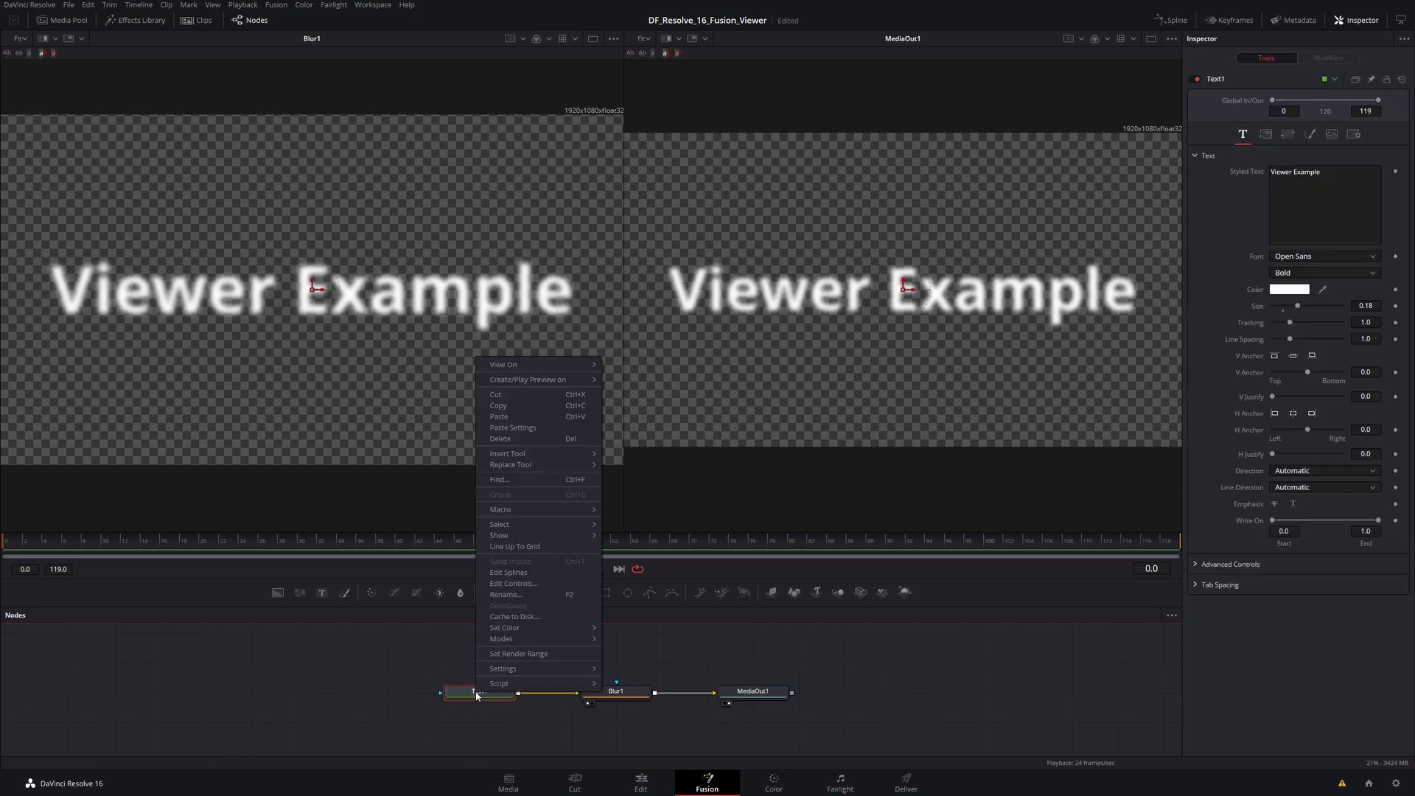
{"action": "mouse_move", "coordinate": [512, 364]}
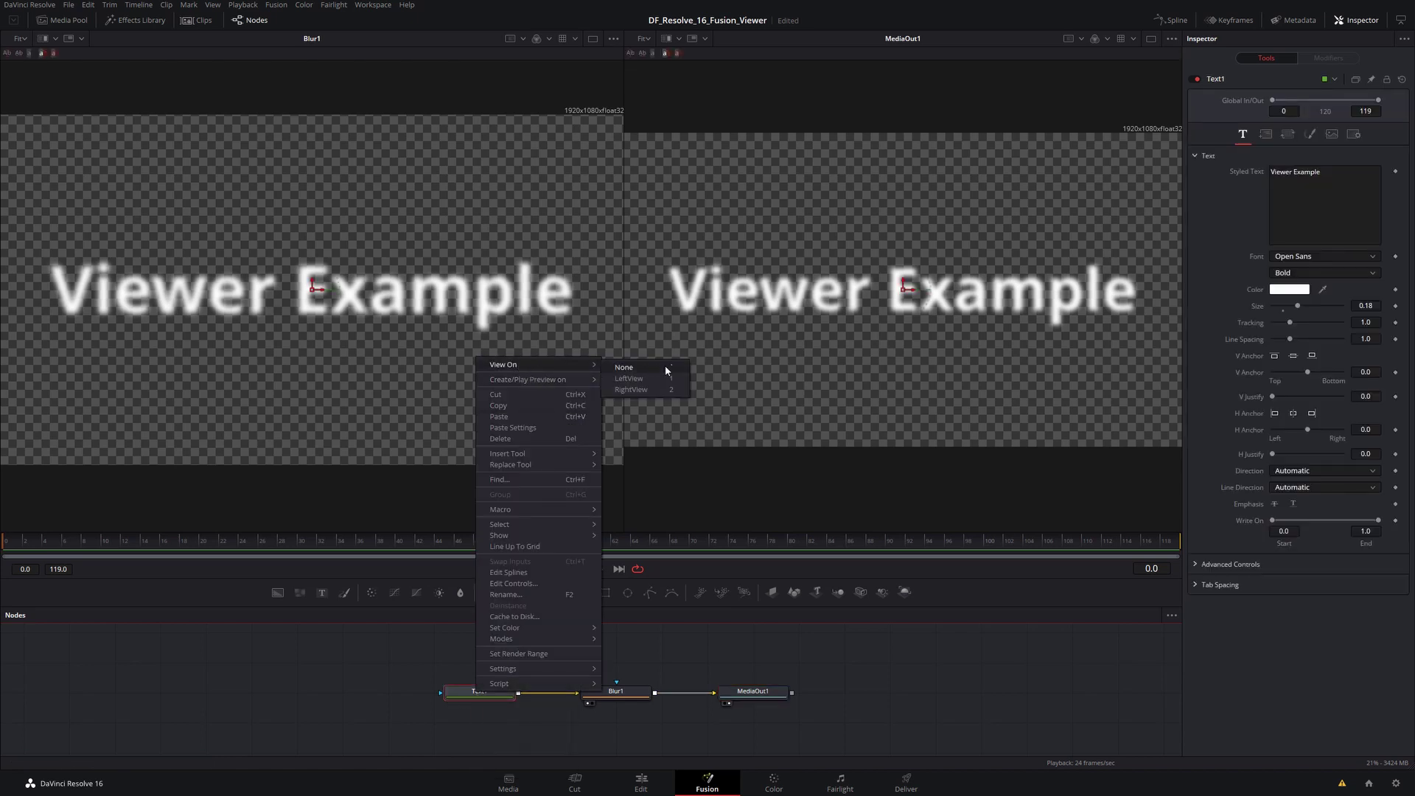
{"action": "left_click", "coordinate": [643, 380]}
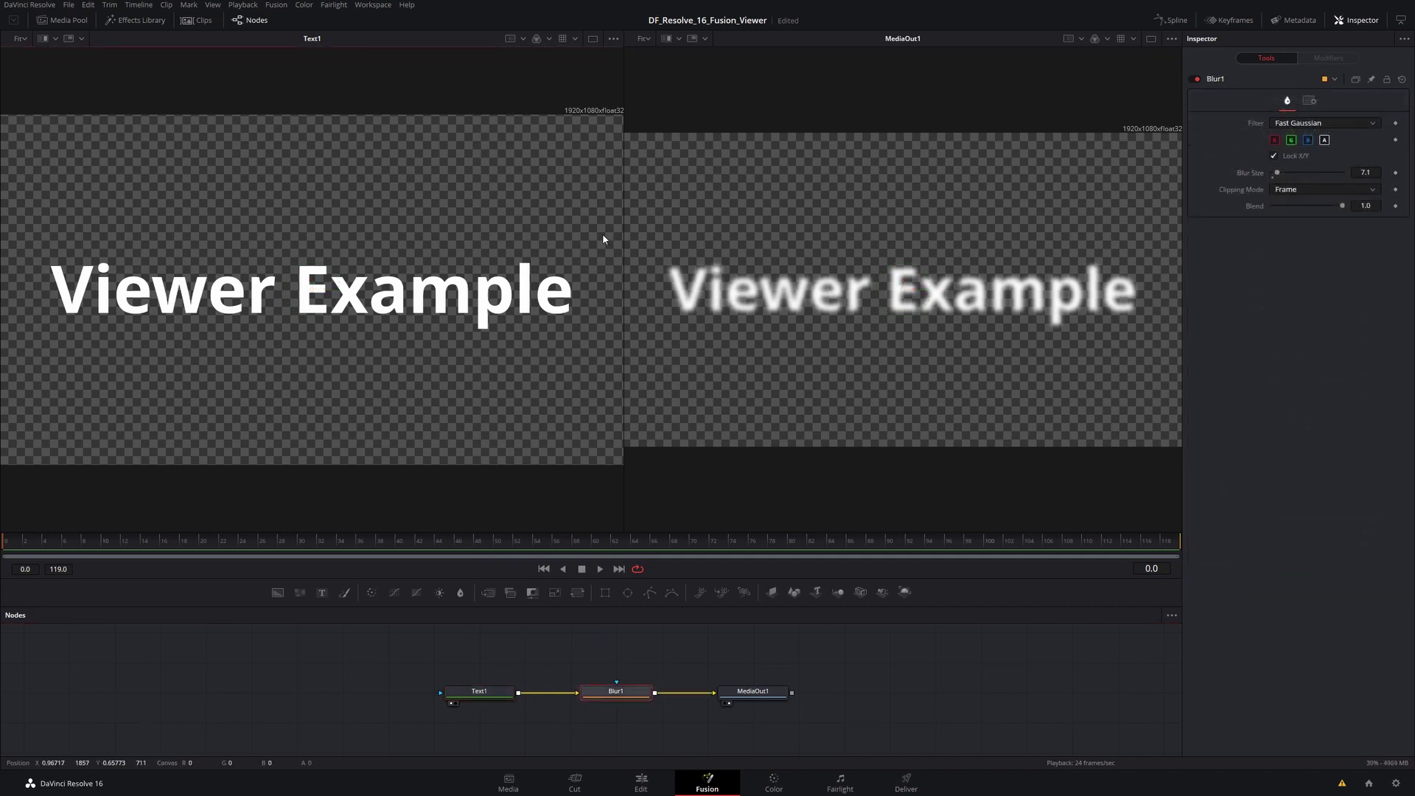
{"action": "left_click", "coordinate": [1149, 41]}
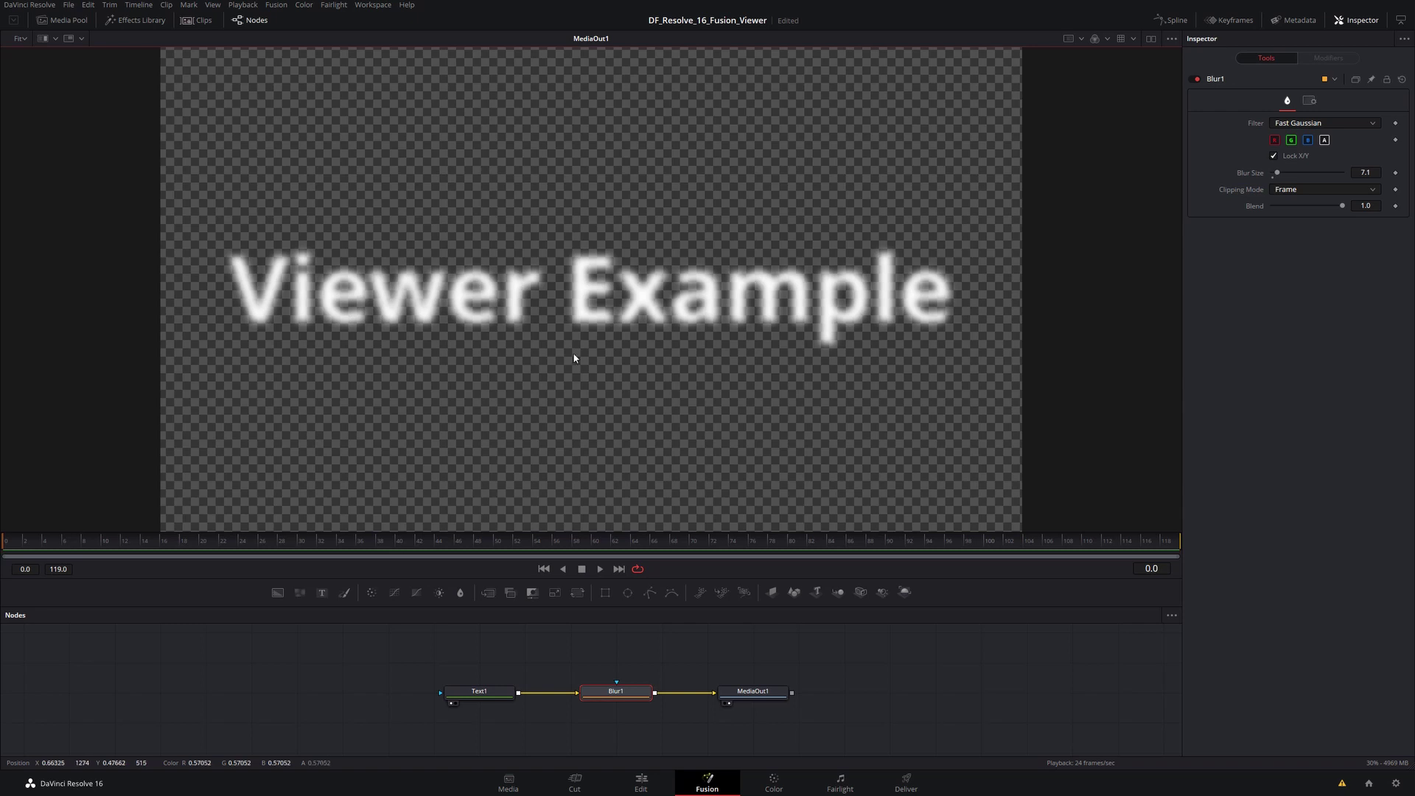
Step: Load Blur1 into the viewer's B buffer and Text1 into its A buffer
{"action": "left_click", "coordinate": [56, 38]}
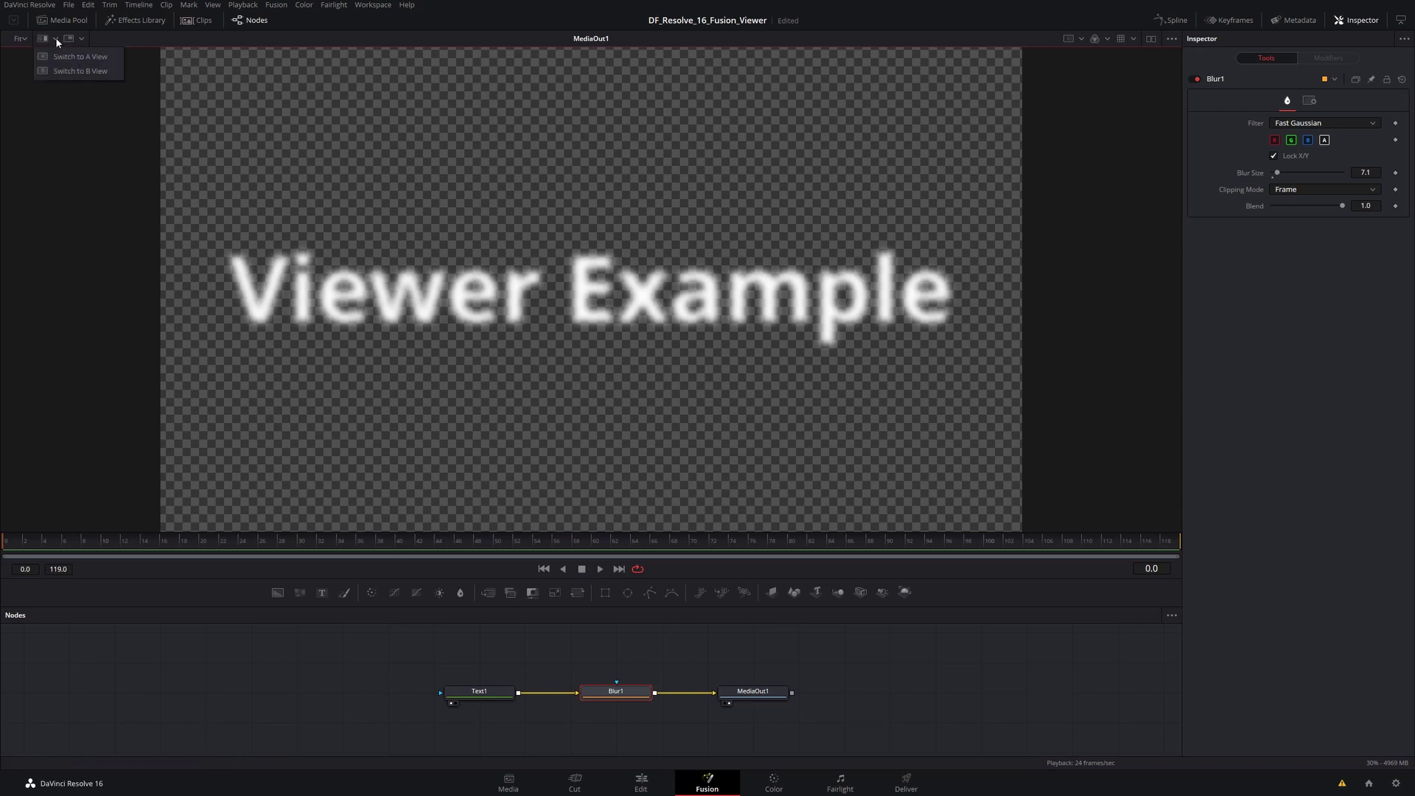
{"action": "left_click", "coordinate": [81, 71]}
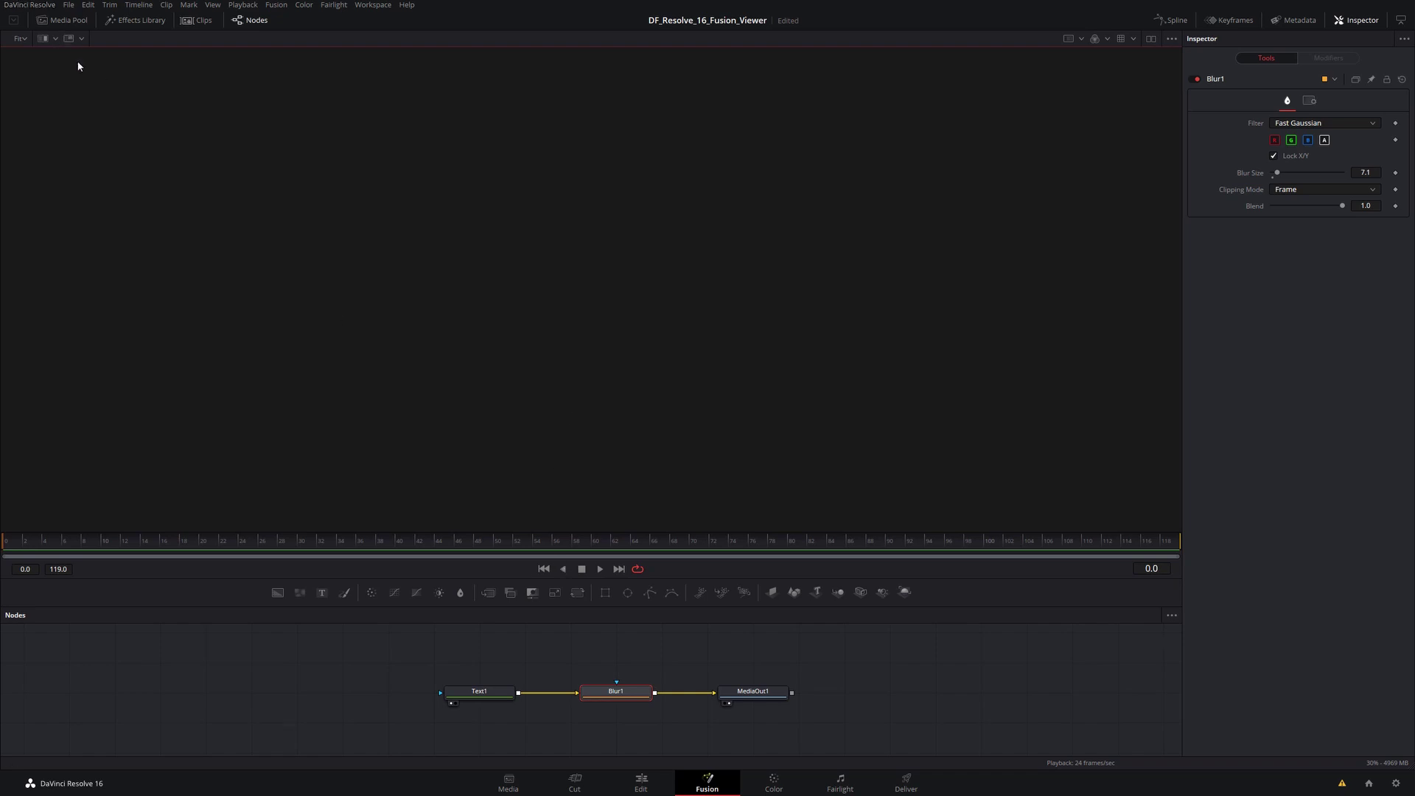
{"action": "left_click", "coordinate": [616, 692]}
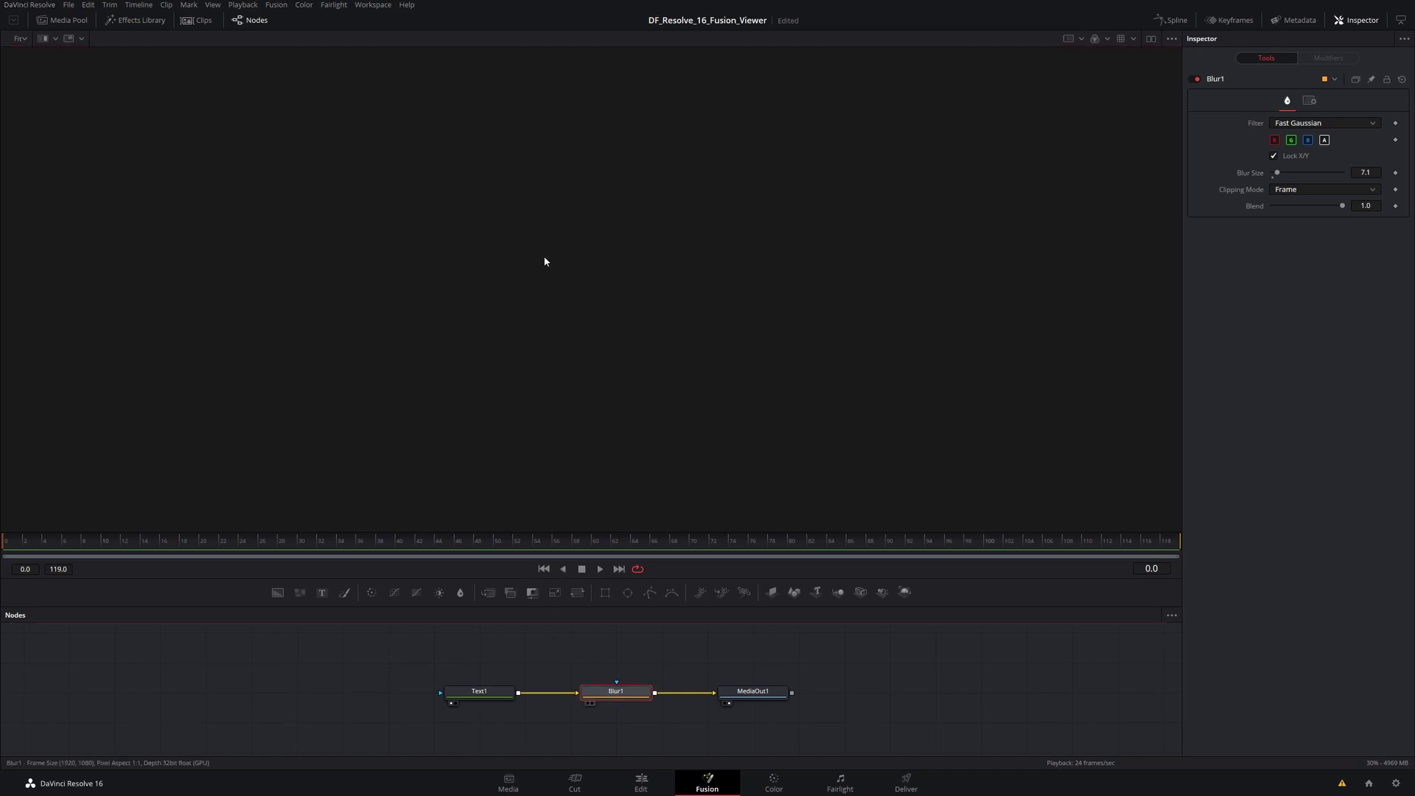
{"action": "key", "text": "1"}
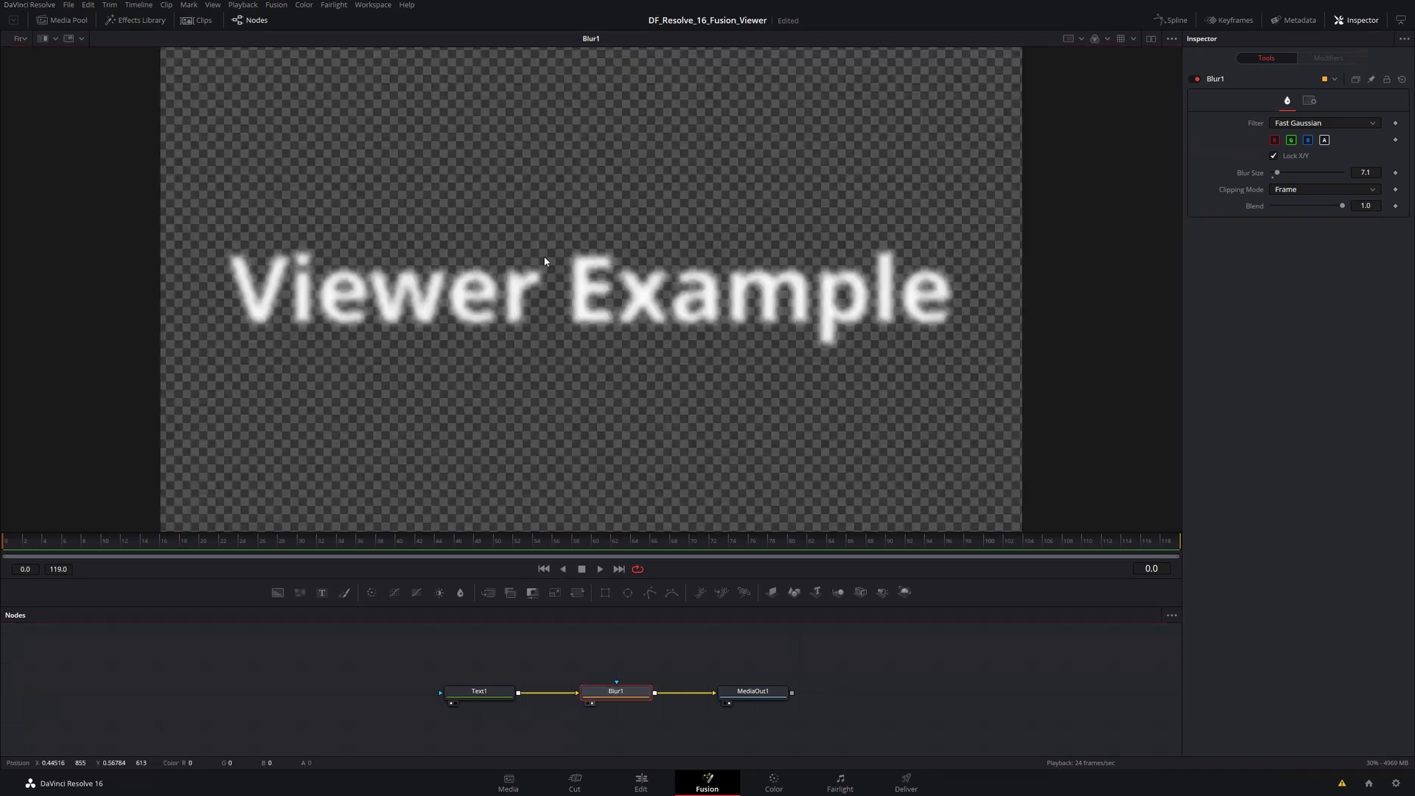
{"action": "left_click", "coordinate": [55, 43]}
{"action": "left_click", "coordinate": [64, 55]}
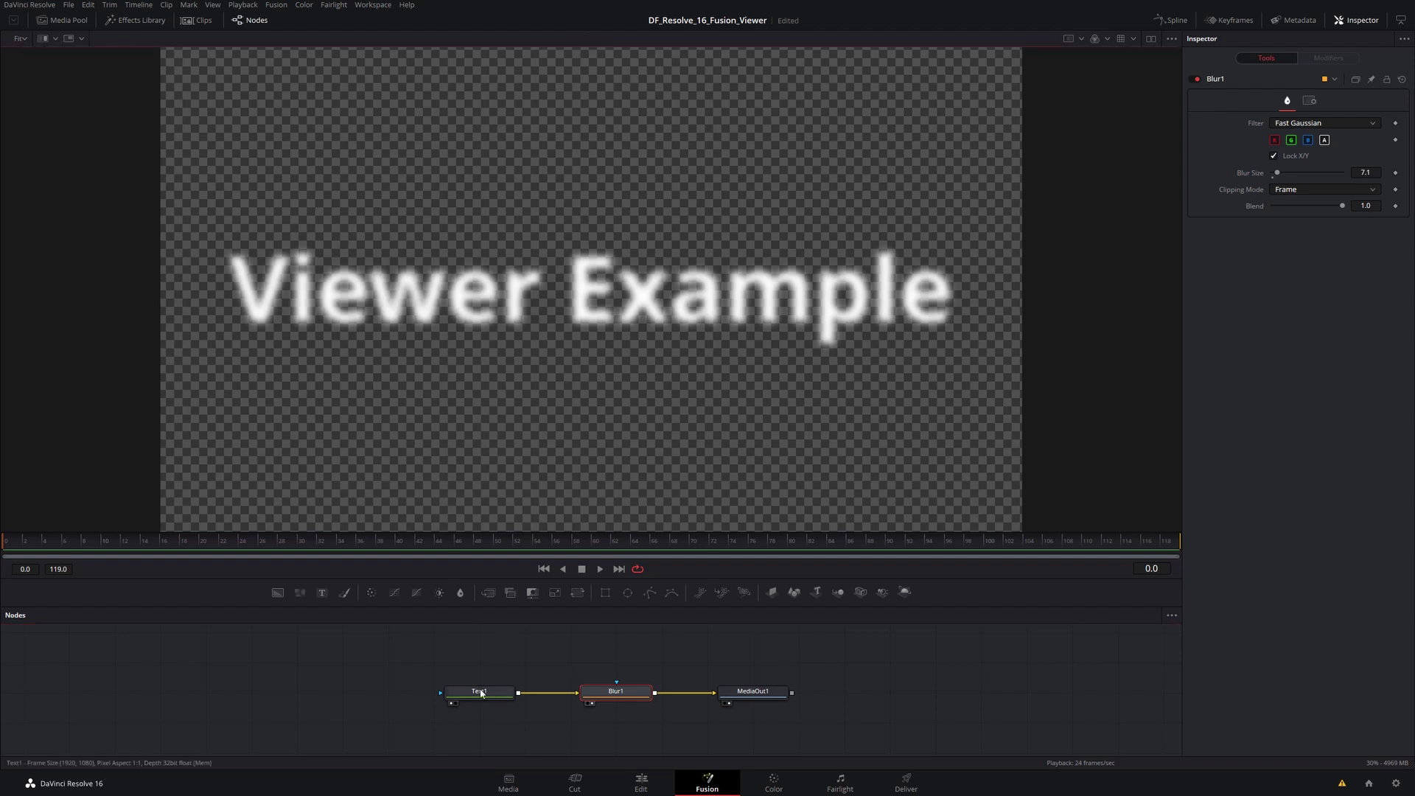
{"action": "left_click_drag", "start_coordinate": [479, 693], "coordinate": [536, 401]}
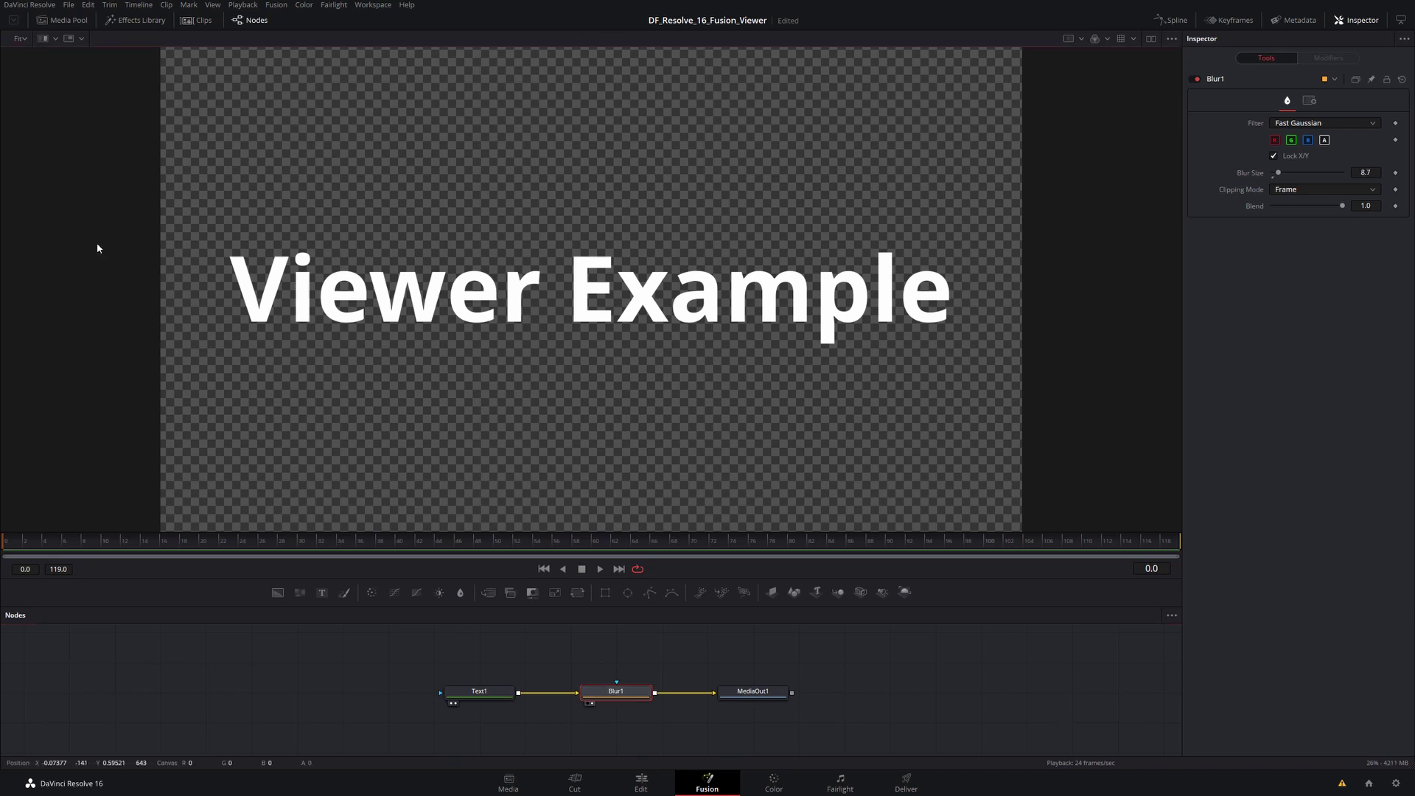
Step: Compare the two buffers with a split wipe, moving and rotating the divider
{"action": "left_click", "coordinate": [42, 38]}
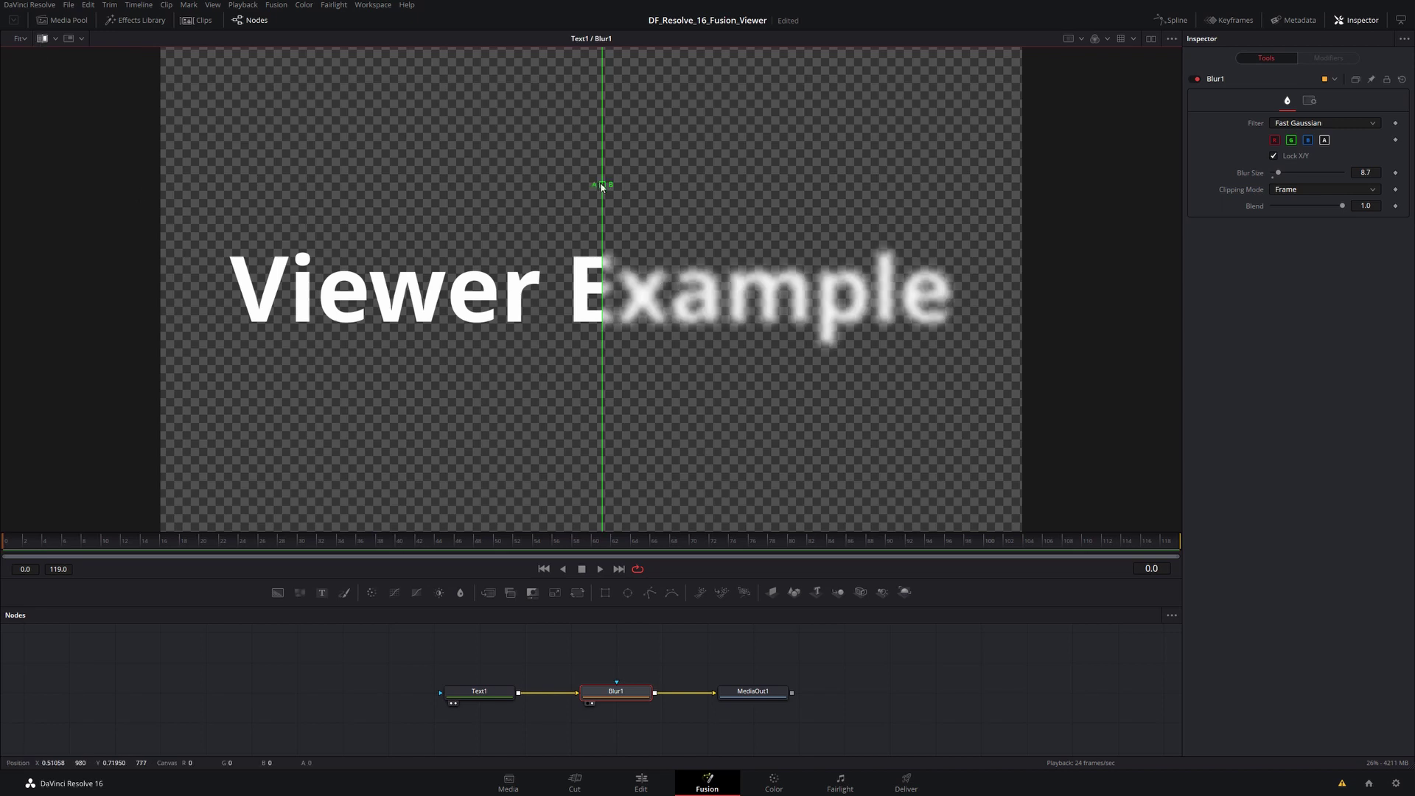
{"action": "left_click_drag", "start_coordinate": [602, 186], "coordinate": [520, 211]}
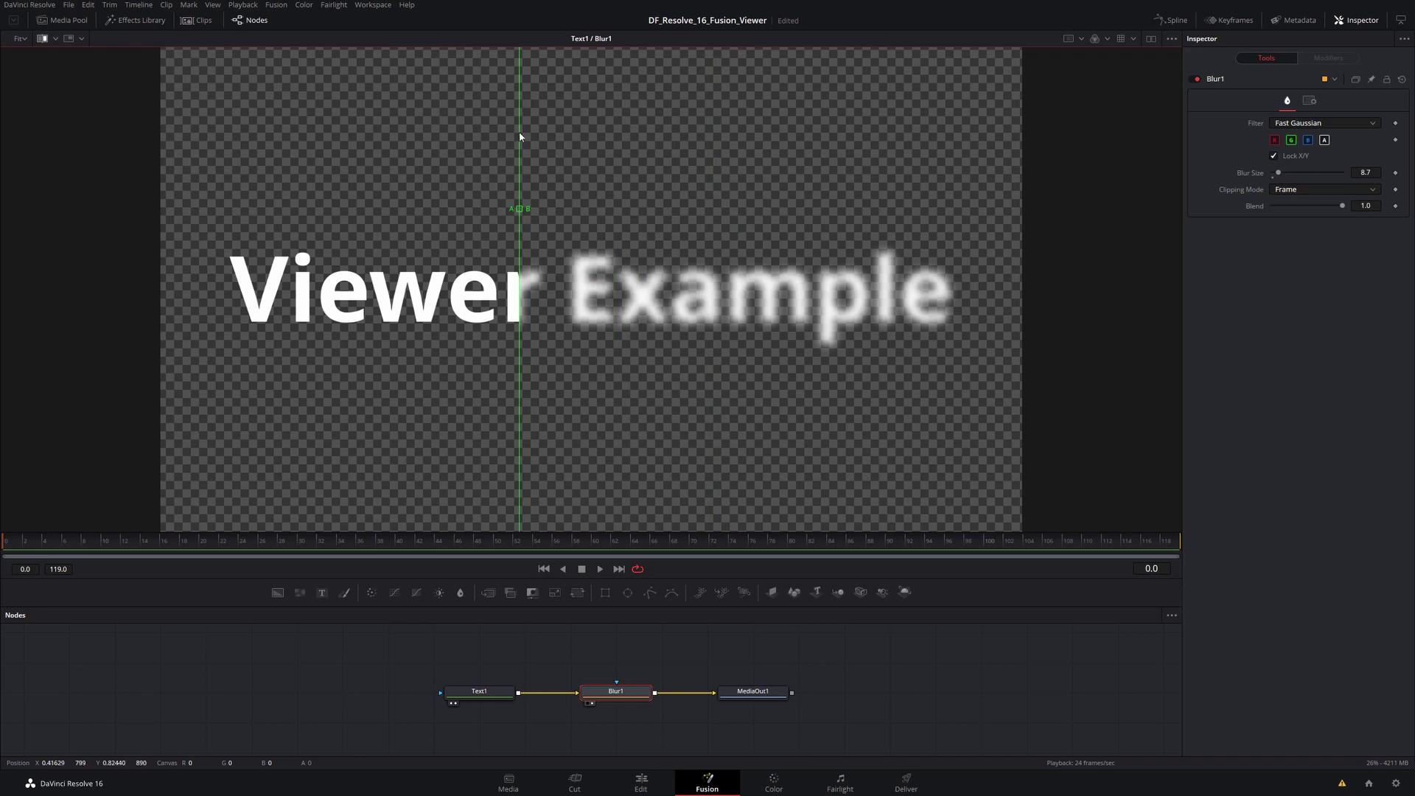
{"action": "left_click_drag", "start_coordinate": [521, 137], "coordinate": [674, 267]}
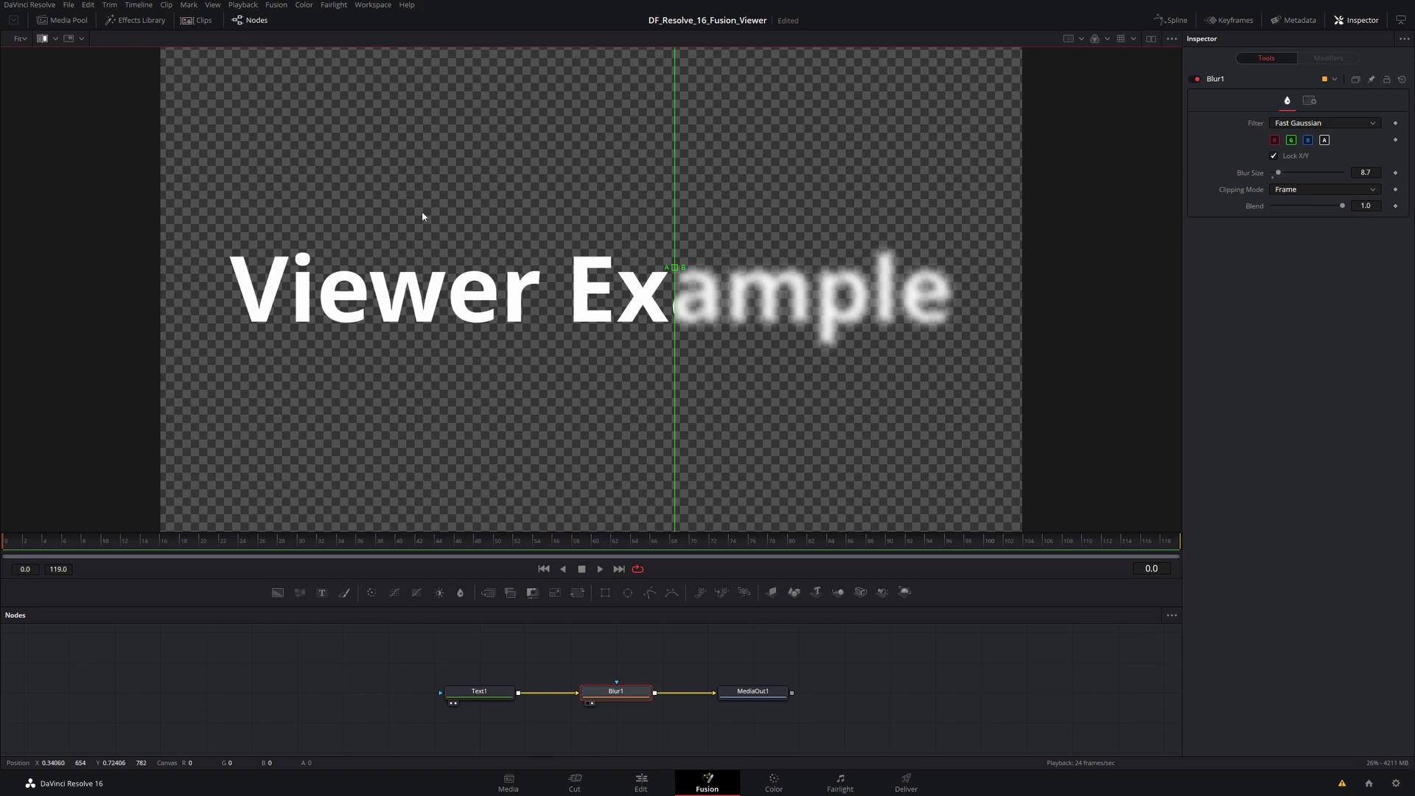
Step: Turn off the checker underlay, return to two viewers, and disable the split wipe
{"action": "right_click", "coordinate": [468, 163]}
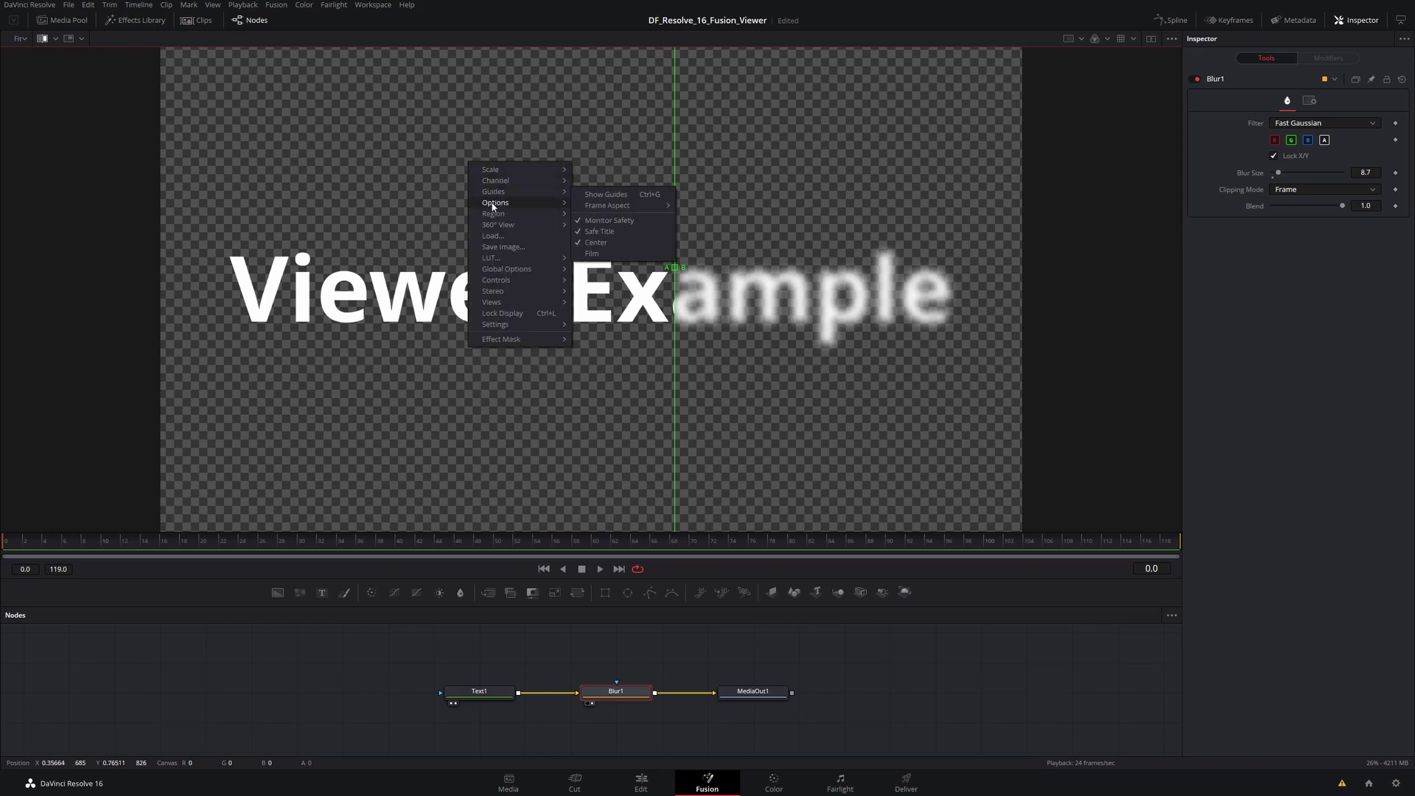
{"action": "mouse_move", "coordinate": [498, 207]}
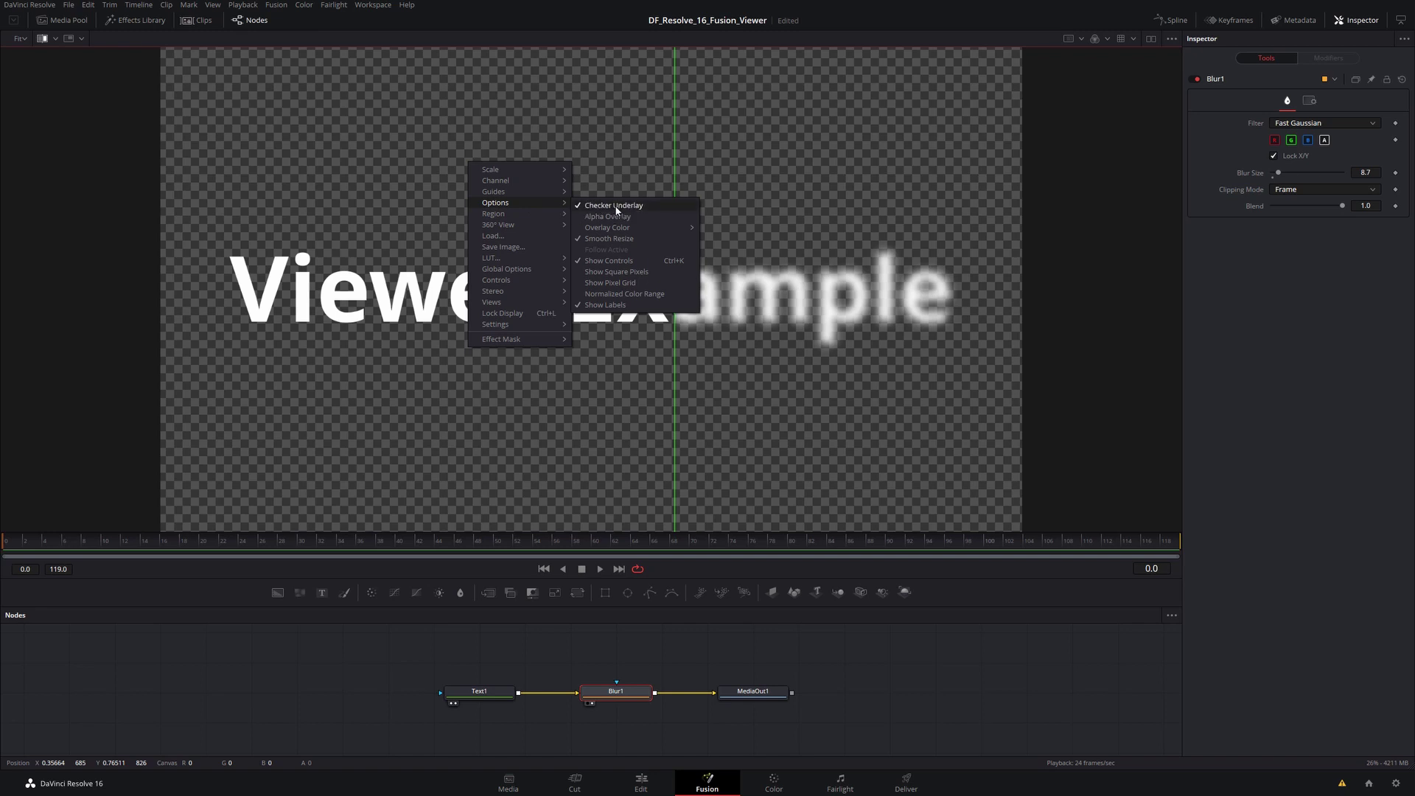
{"action": "left_click", "coordinate": [616, 207]}
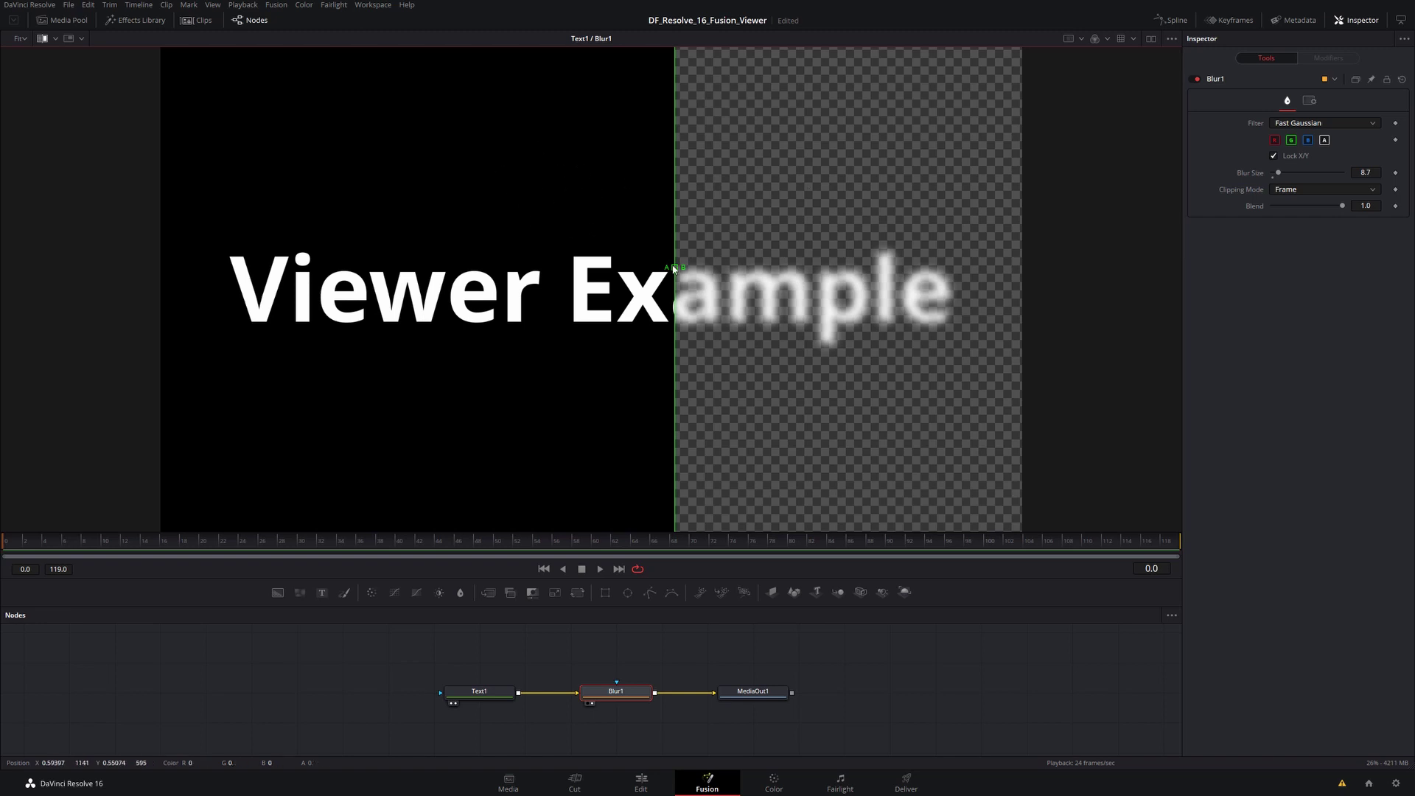
{"action": "left_click", "coordinate": [1151, 38]}
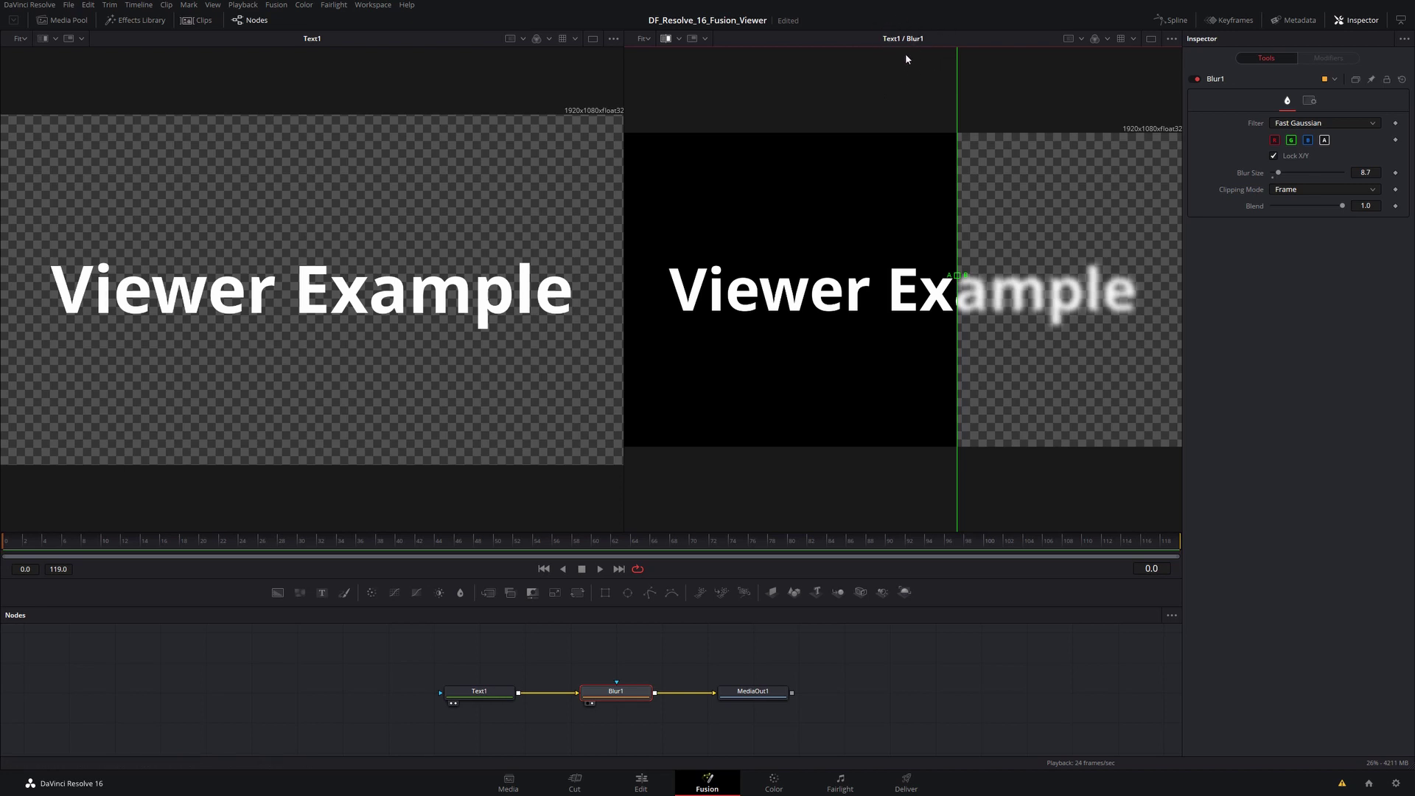
{"action": "left_click", "coordinate": [667, 40]}
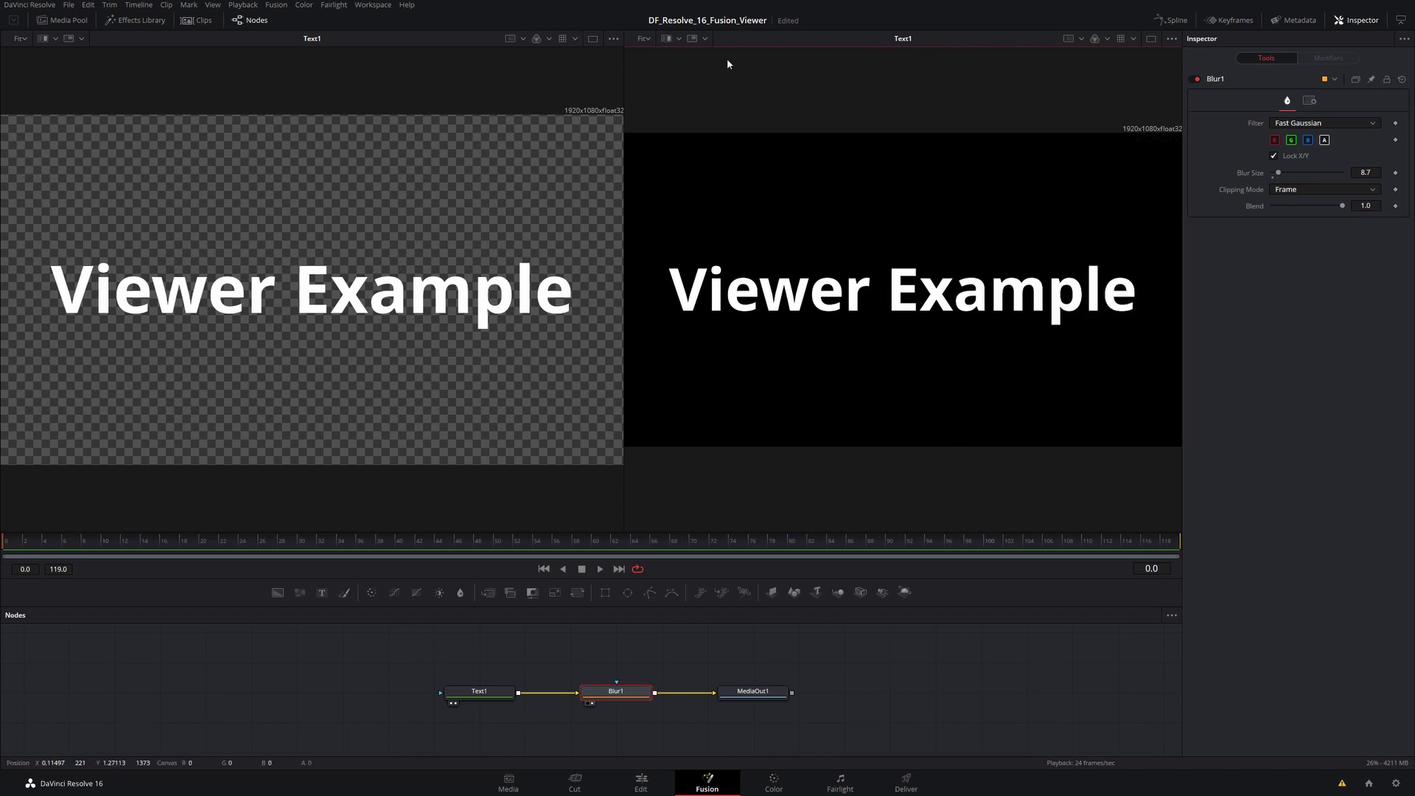
Step: Disable Checker Underlay in the left viewer's options so Text1 sits on black
{"action": "right_click", "coordinate": [494, 171]}
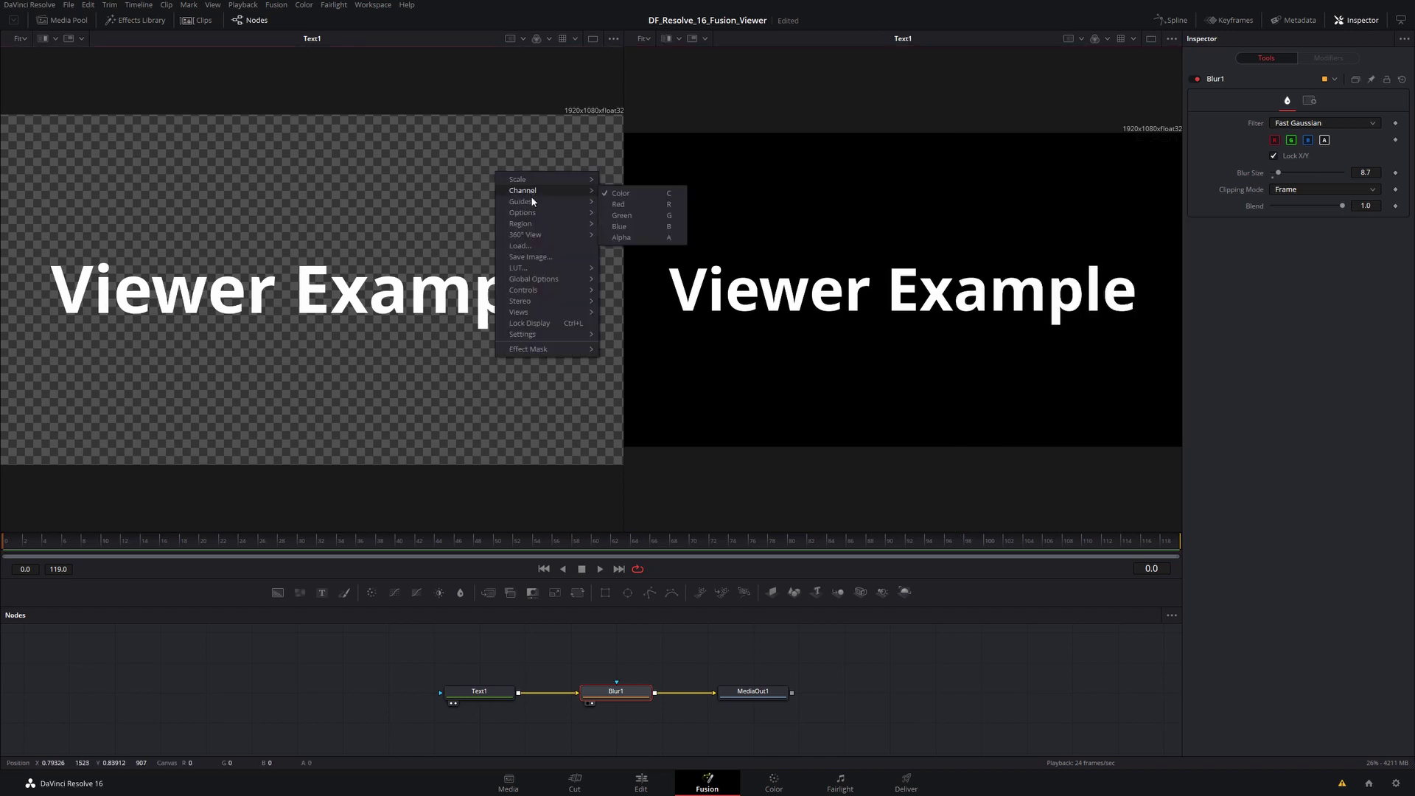
{"action": "mouse_move", "coordinate": [529, 215]}
{"action": "left_click", "coordinate": [627, 216]}
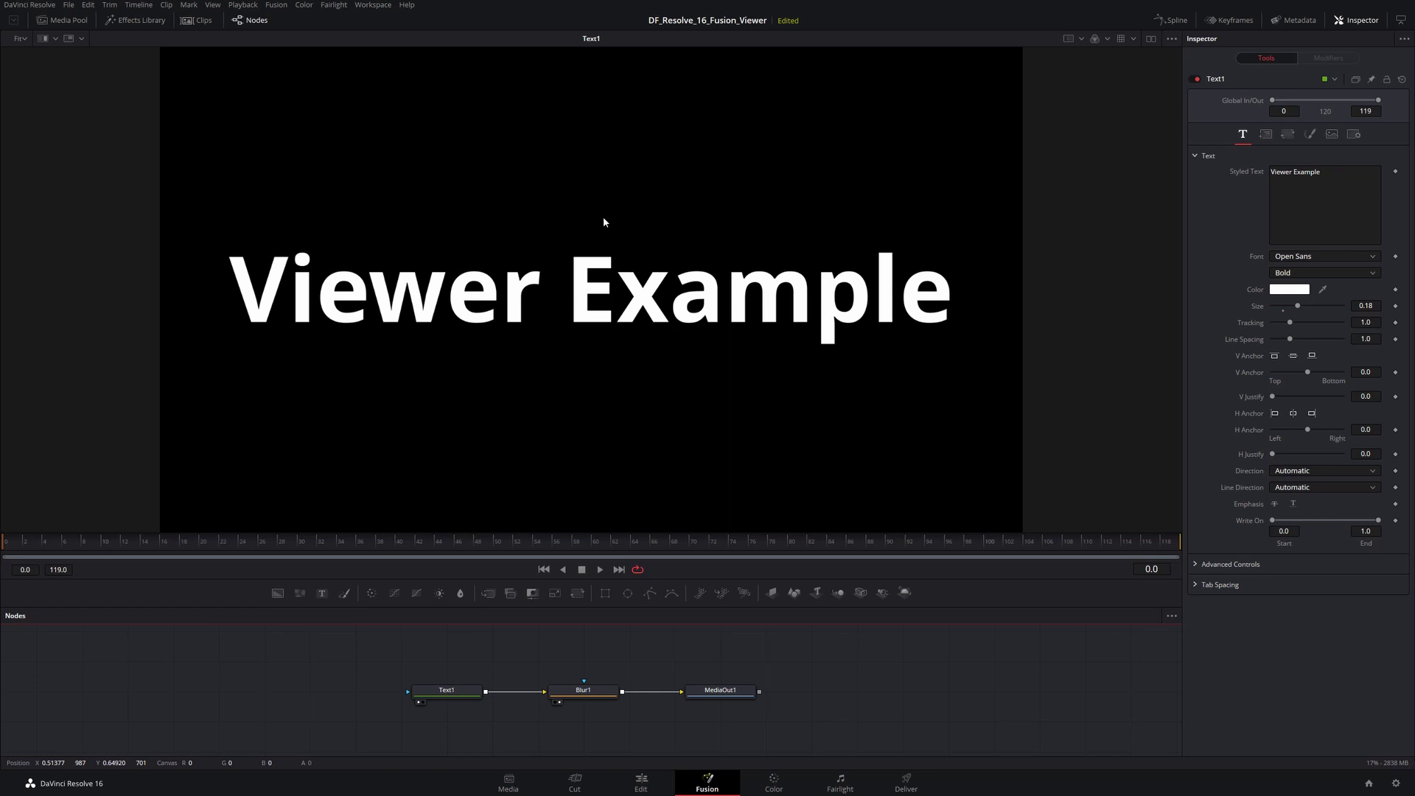
{"action": "scroll", "coordinate": [583, 241], "scroll_direction": "up", "scroll_amount": 2}
{"action": "scroll", "coordinate": [582, 241], "scroll_direction": "down", "scroll_amount": 4}
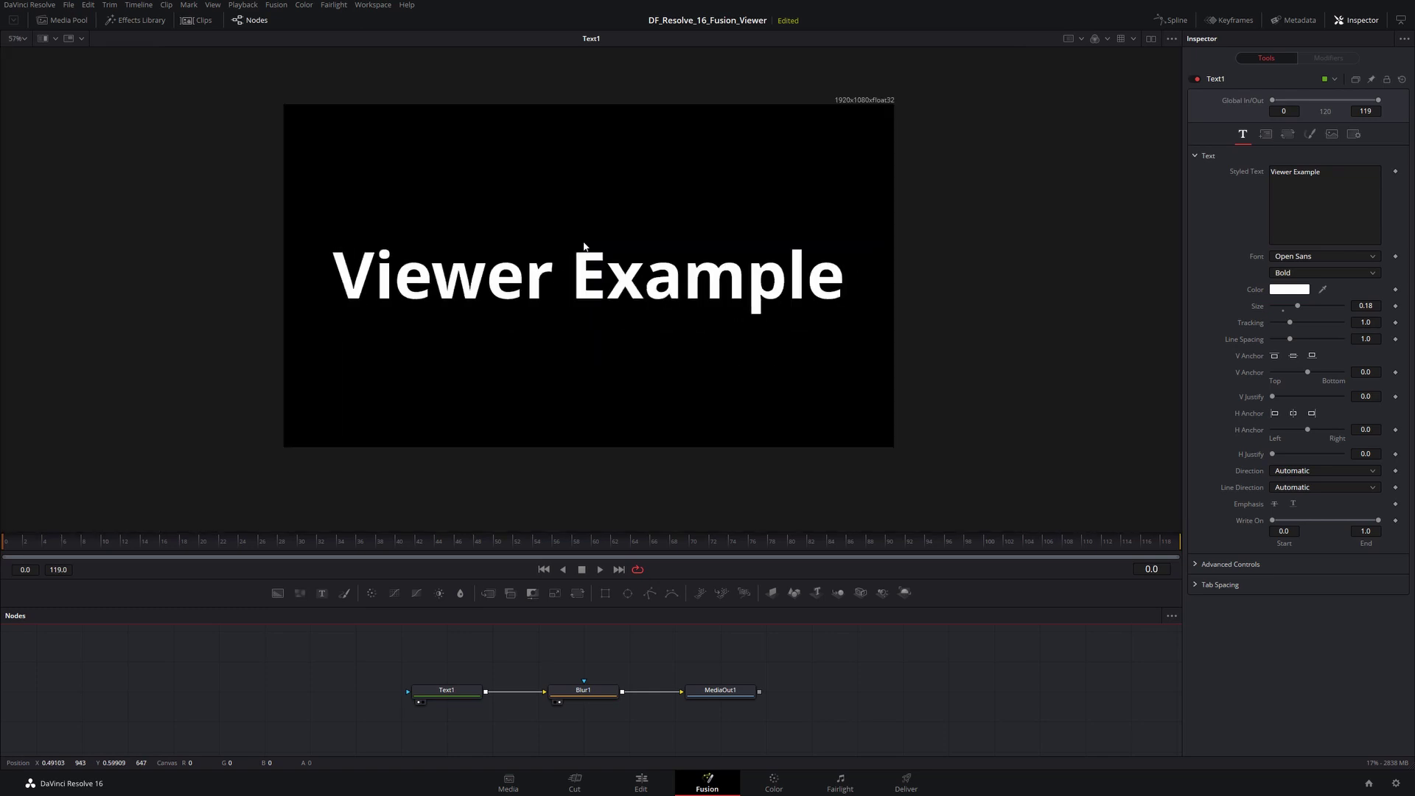
{"action": "scroll", "coordinate": [584, 246], "scroll_direction": "up", "scroll_amount": 1}
{"action": "scroll", "coordinate": [584, 245], "scroll_direction": "down", "scroll_amount": 1}
{"action": "scroll", "coordinate": [584, 246], "scroll_direction": "up", "scroll_amount": 1}
{"action": "left_click", "coordinate": [598, 231]}
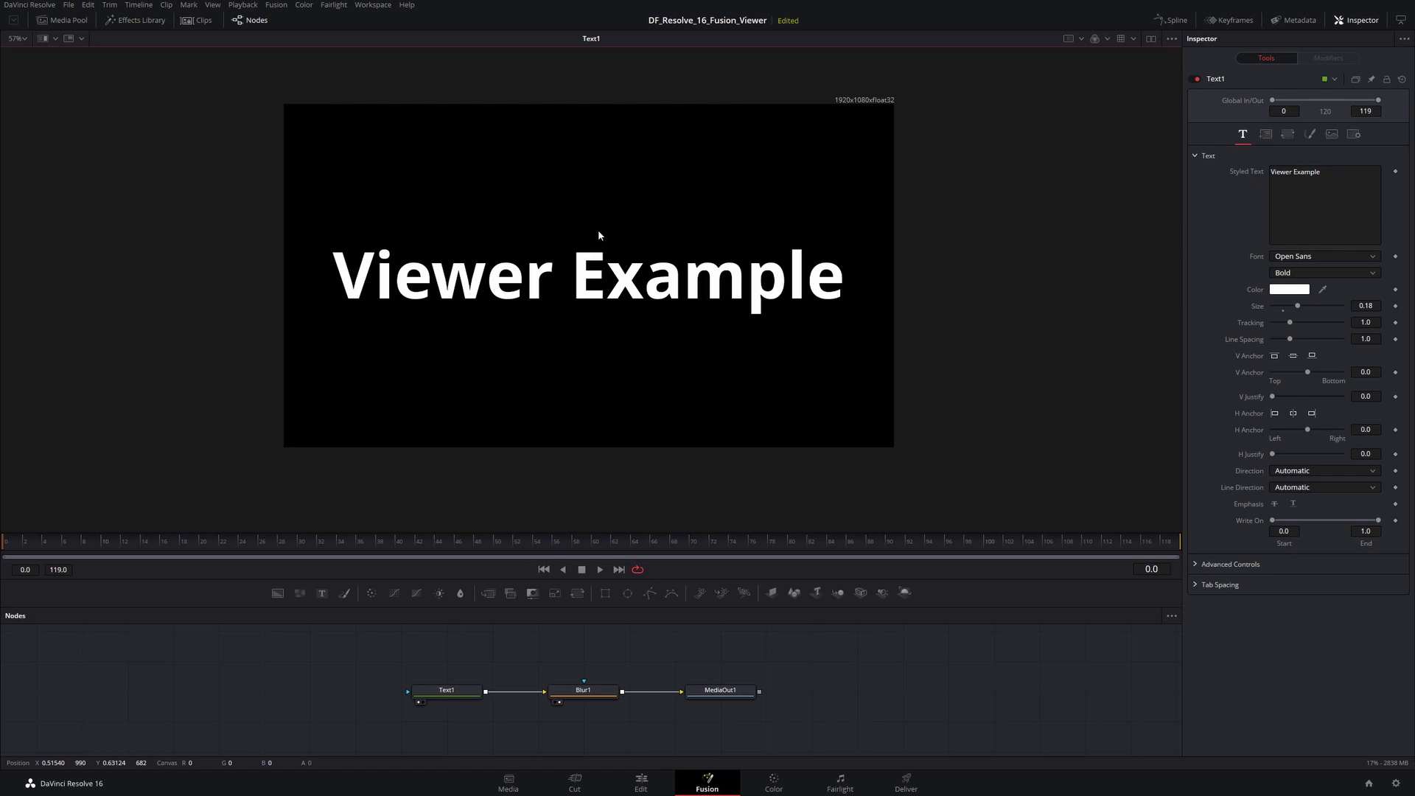
{"action": "scroll", "coordinate": [598, 234], "scroll_direction": "up", "scroll_amount": 1}
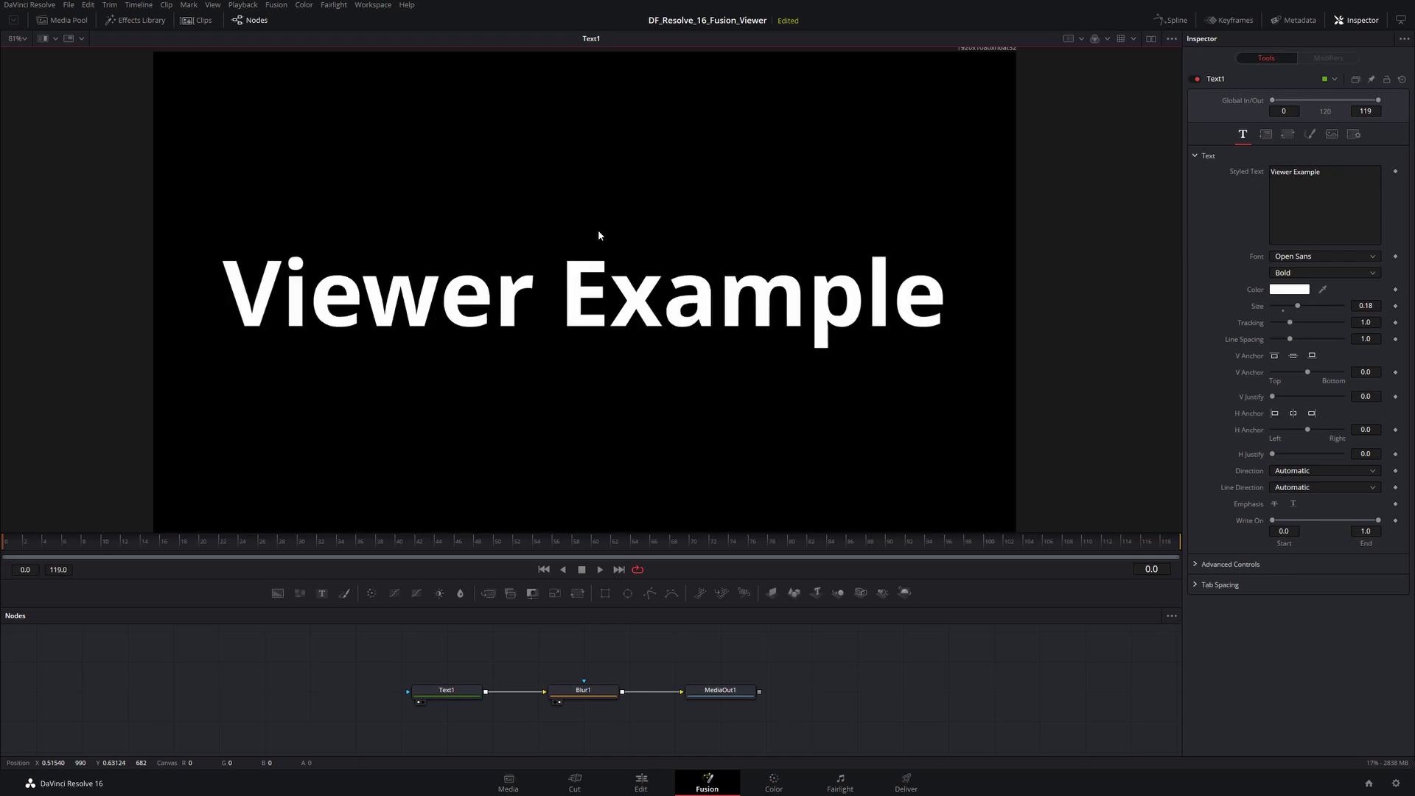
{"action": "scroll", "coordinate": [599, 234], "scroll_direction": "up", "scroll_amount": 1}
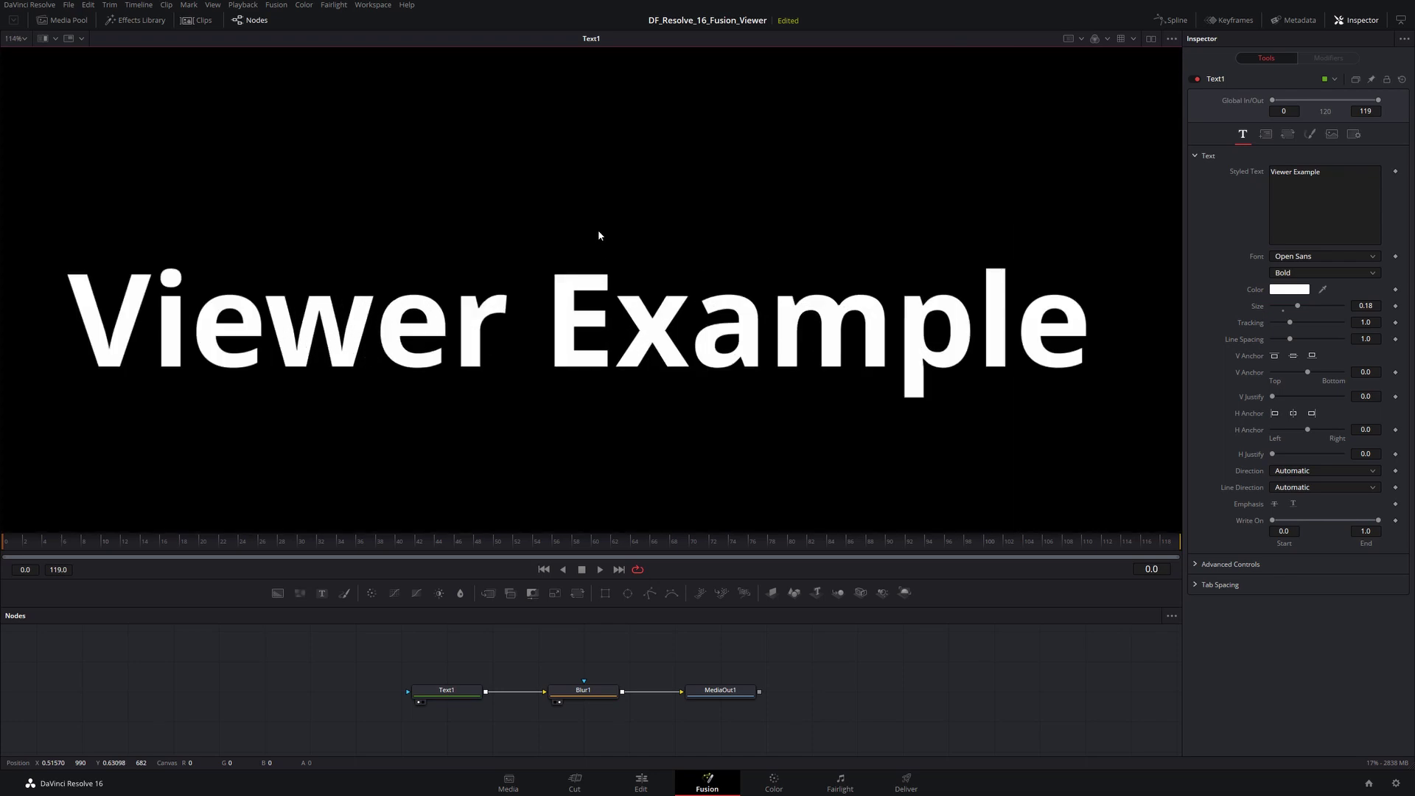
{"action": "scroll", "coordinate": [599, 234], "scroll_direction": "down", "scroll_amount": 1}
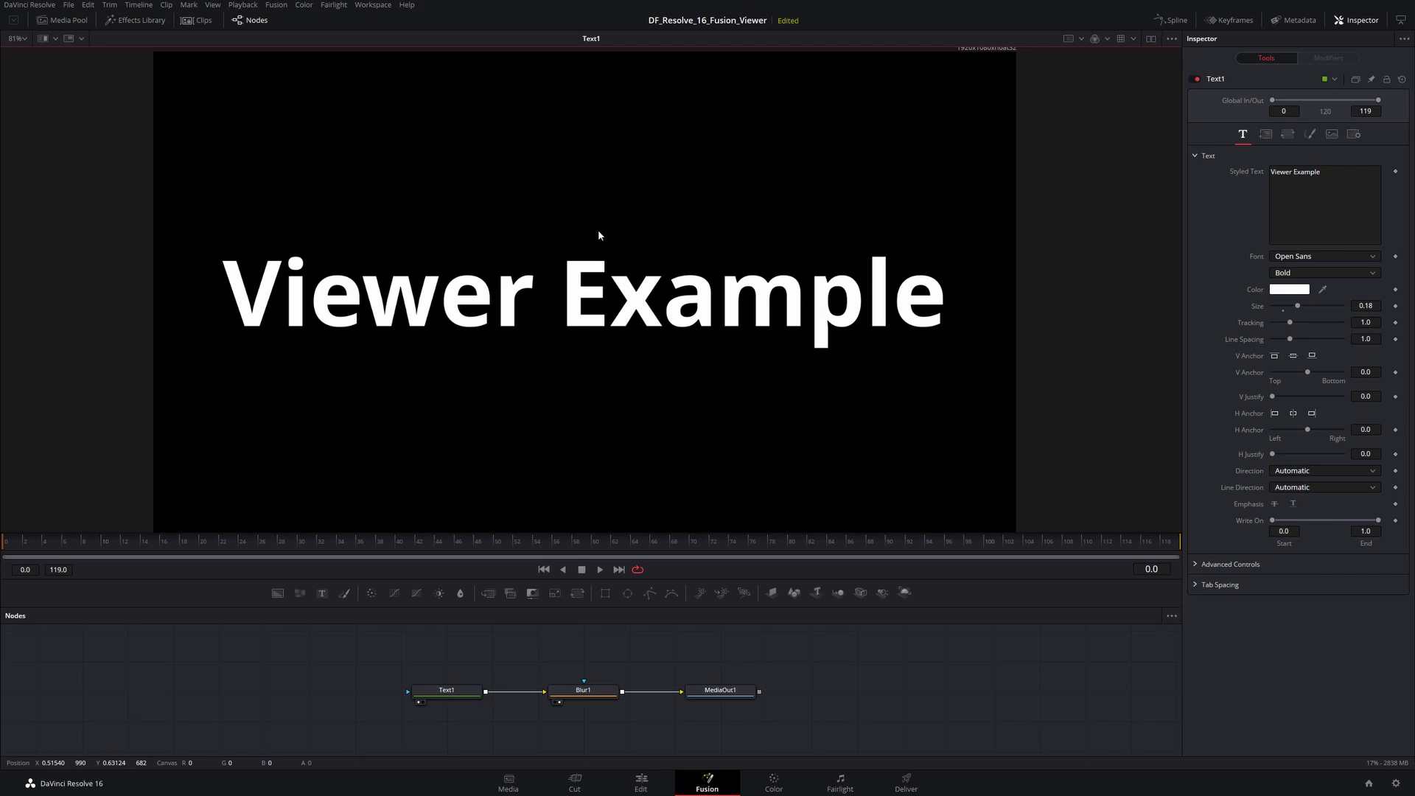
{"action": "scroll", "coordinate": [598, 235], "scroll_direction": "down", "scroll_amount": 2}
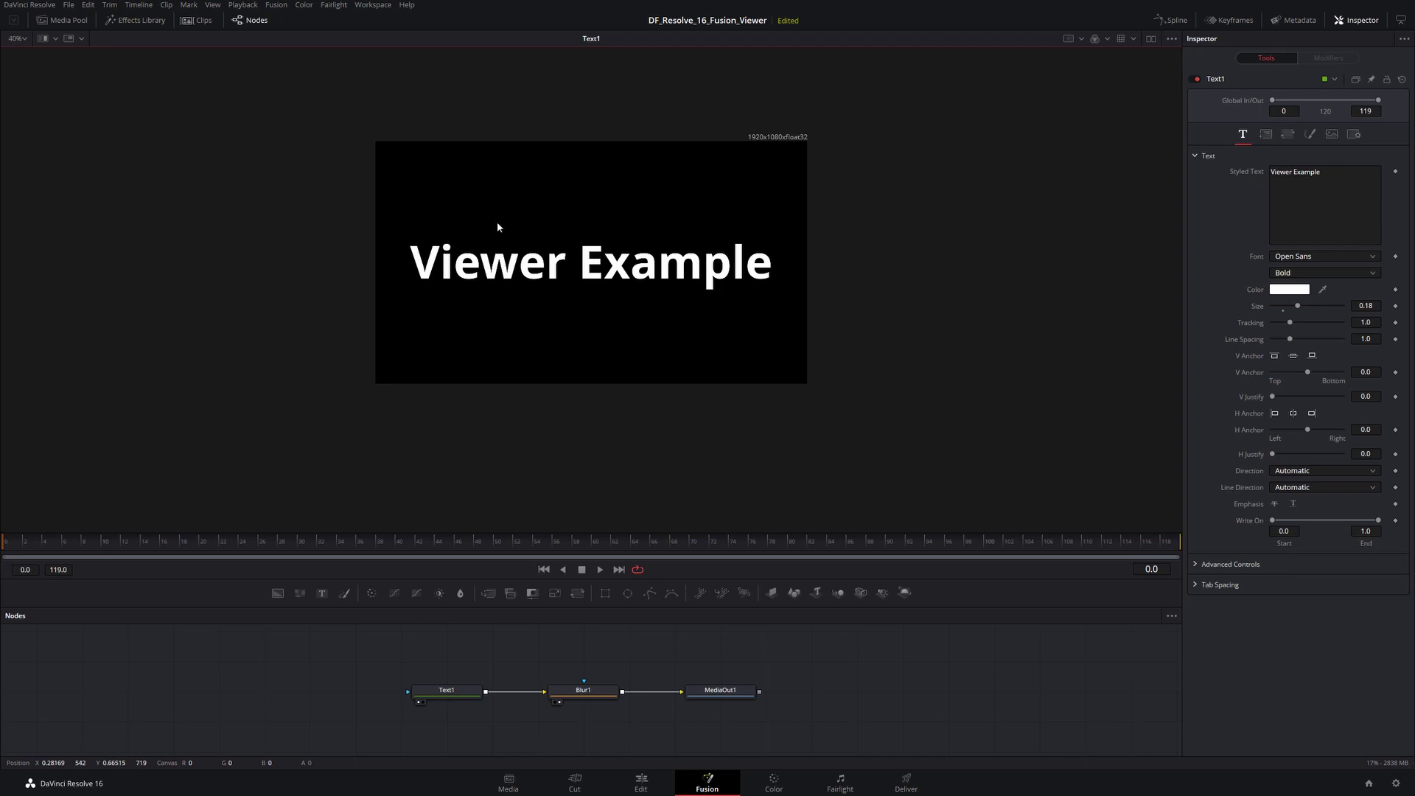
{"action": "key", "text": "shift+z"}
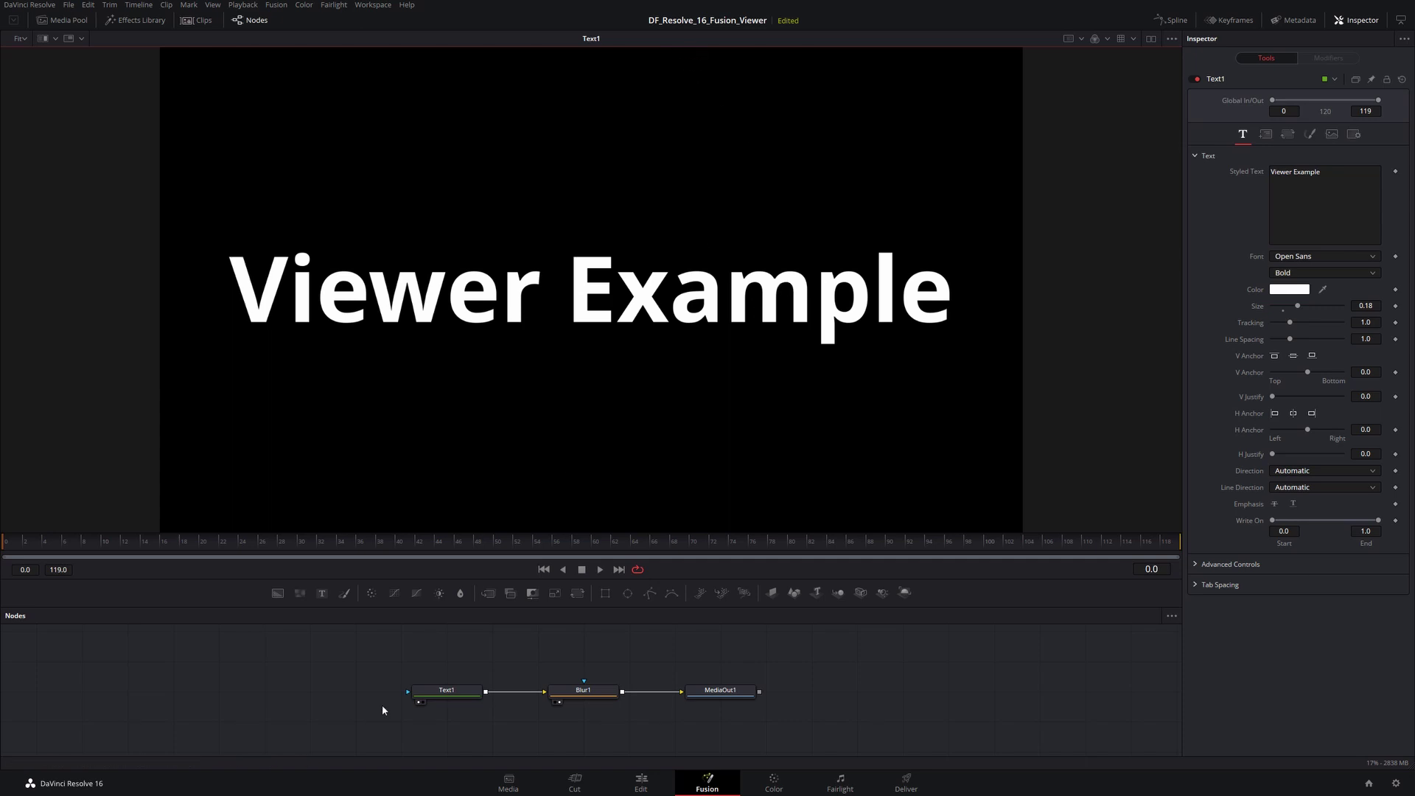
Step: Put Example on a new tabbed line and set Text1's tab alignment to -1.0
{"action": "left_click", "coordinate": [455, 692]}
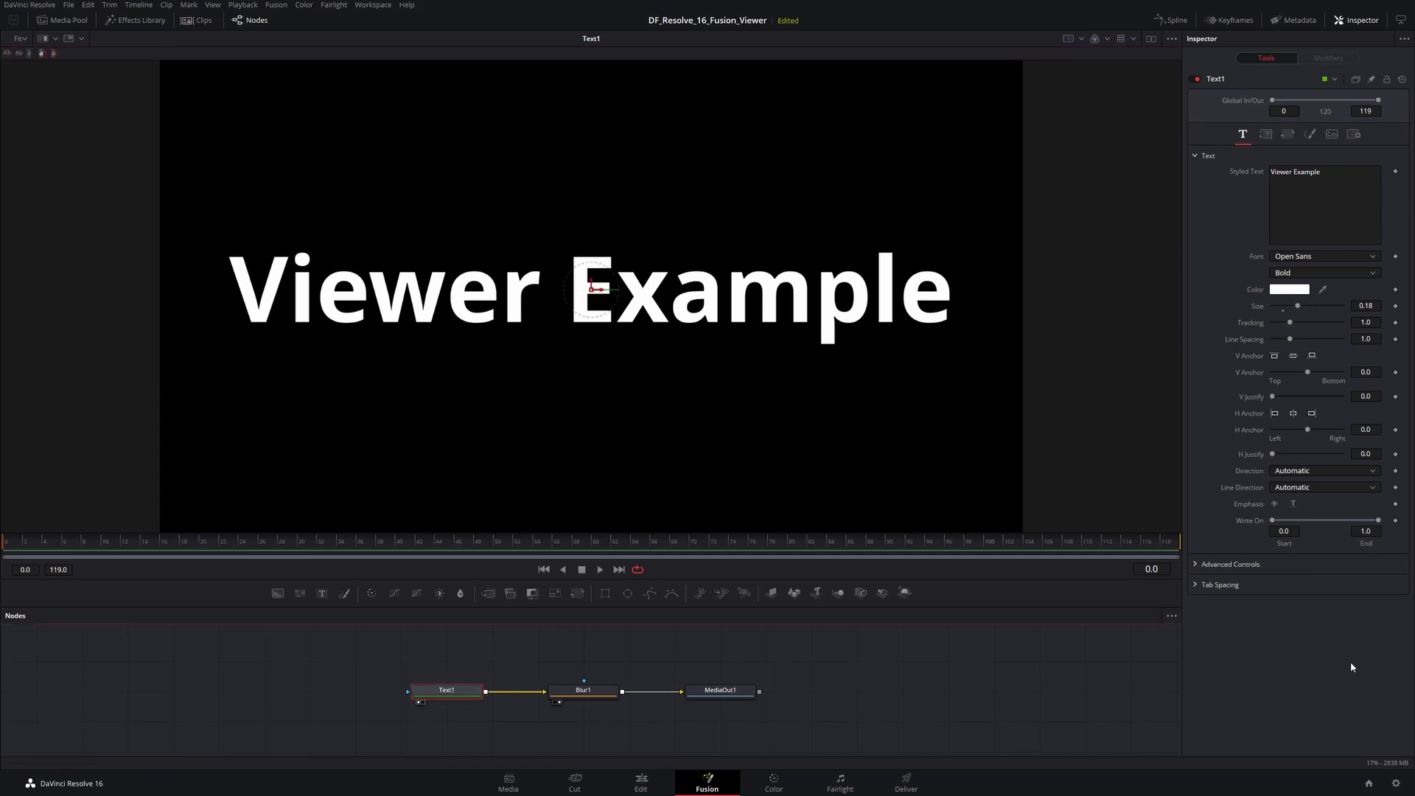
{"action": "left_click", "coordinate": [1197, 586]}
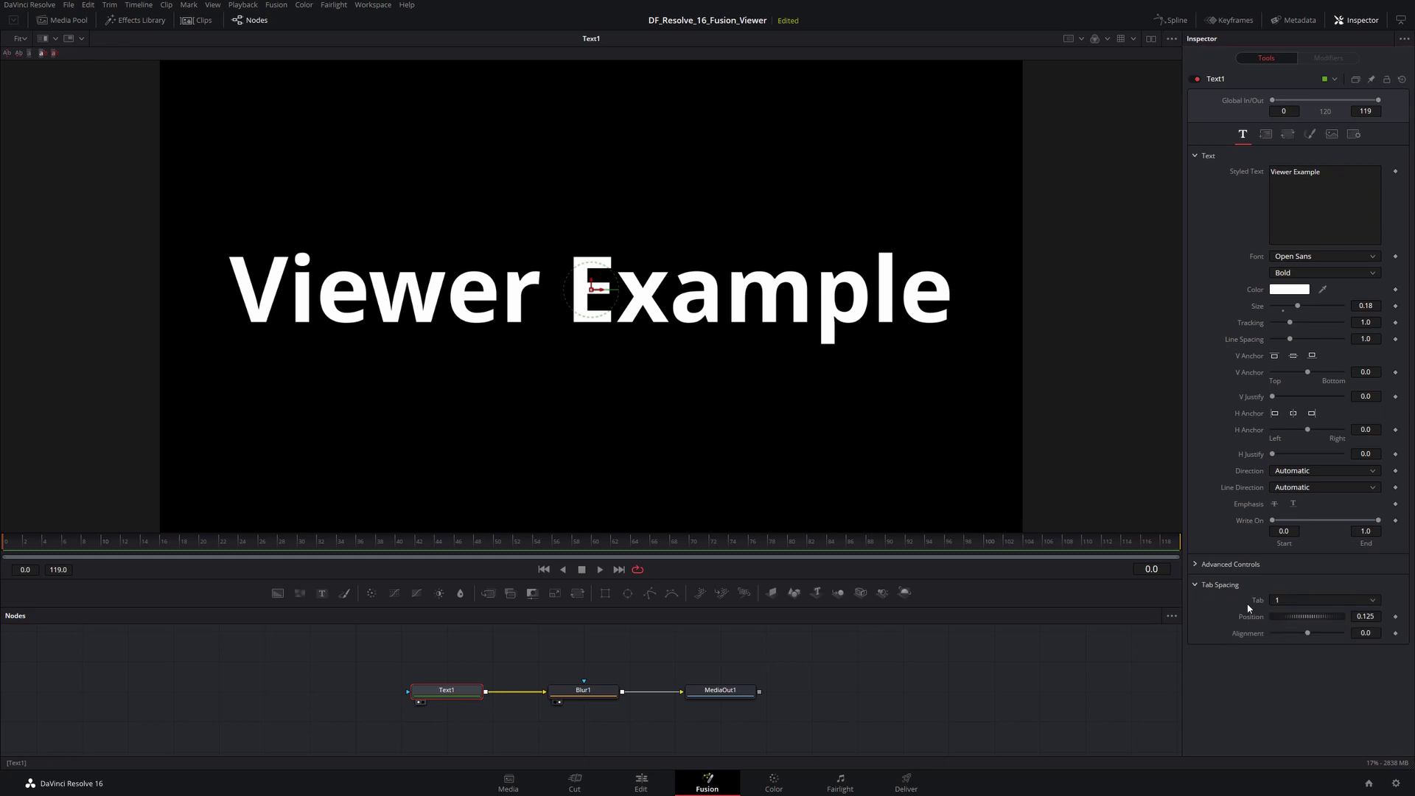
{"action": "left_click", "coordinate": [1295, 173]}
{"action": "key", "text": "Return"}
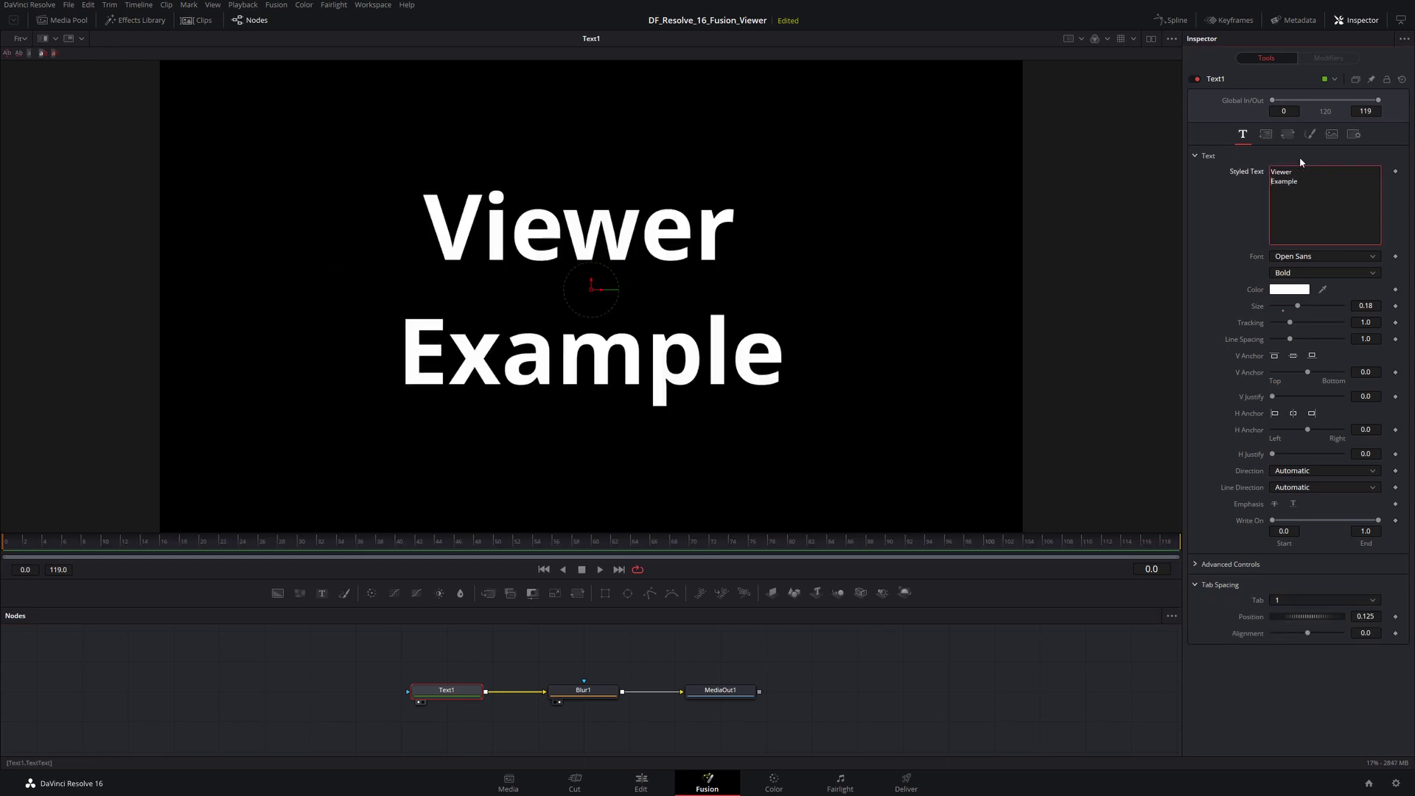
{"action": "key", "text": "Tab"}
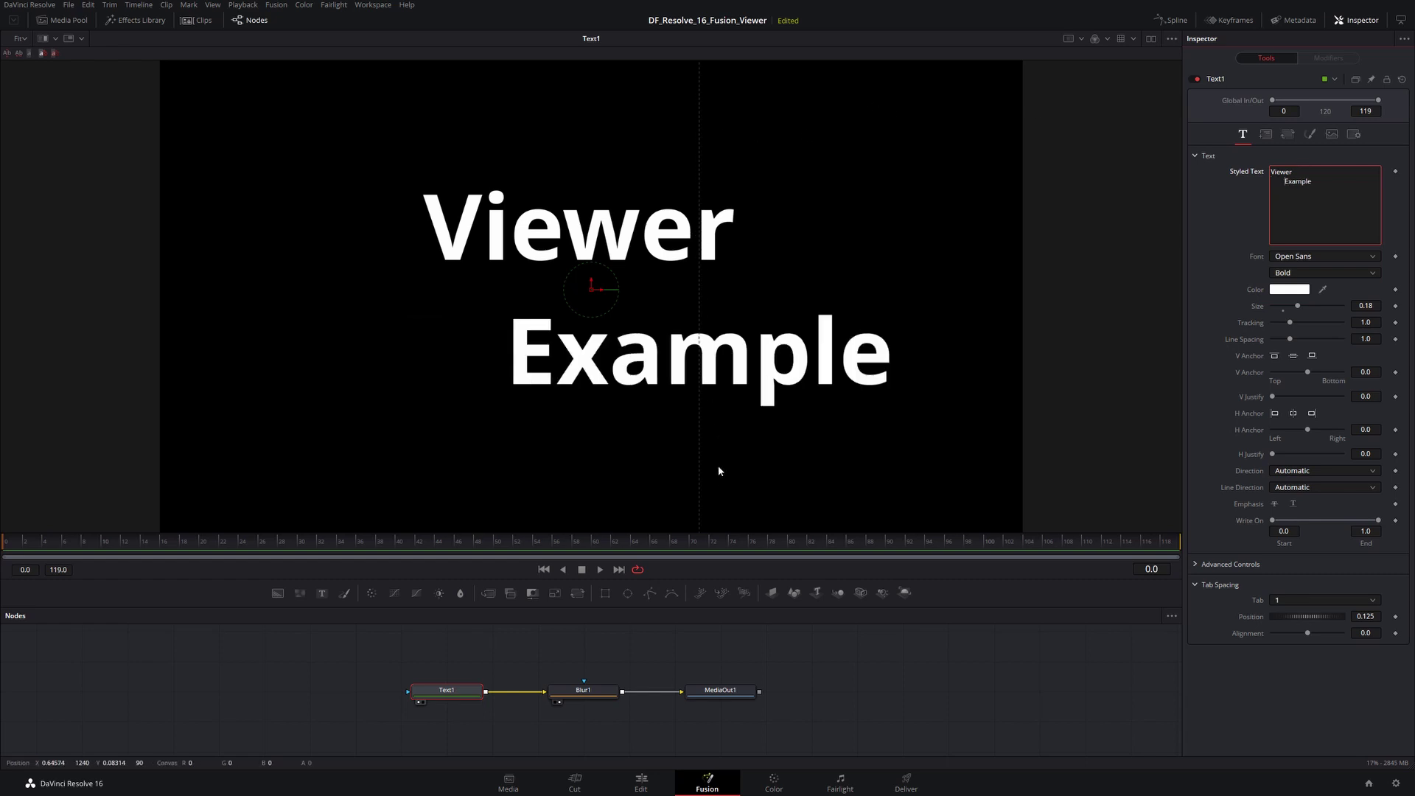
{"action": "left_click", "coordinate": [1307, 635]}
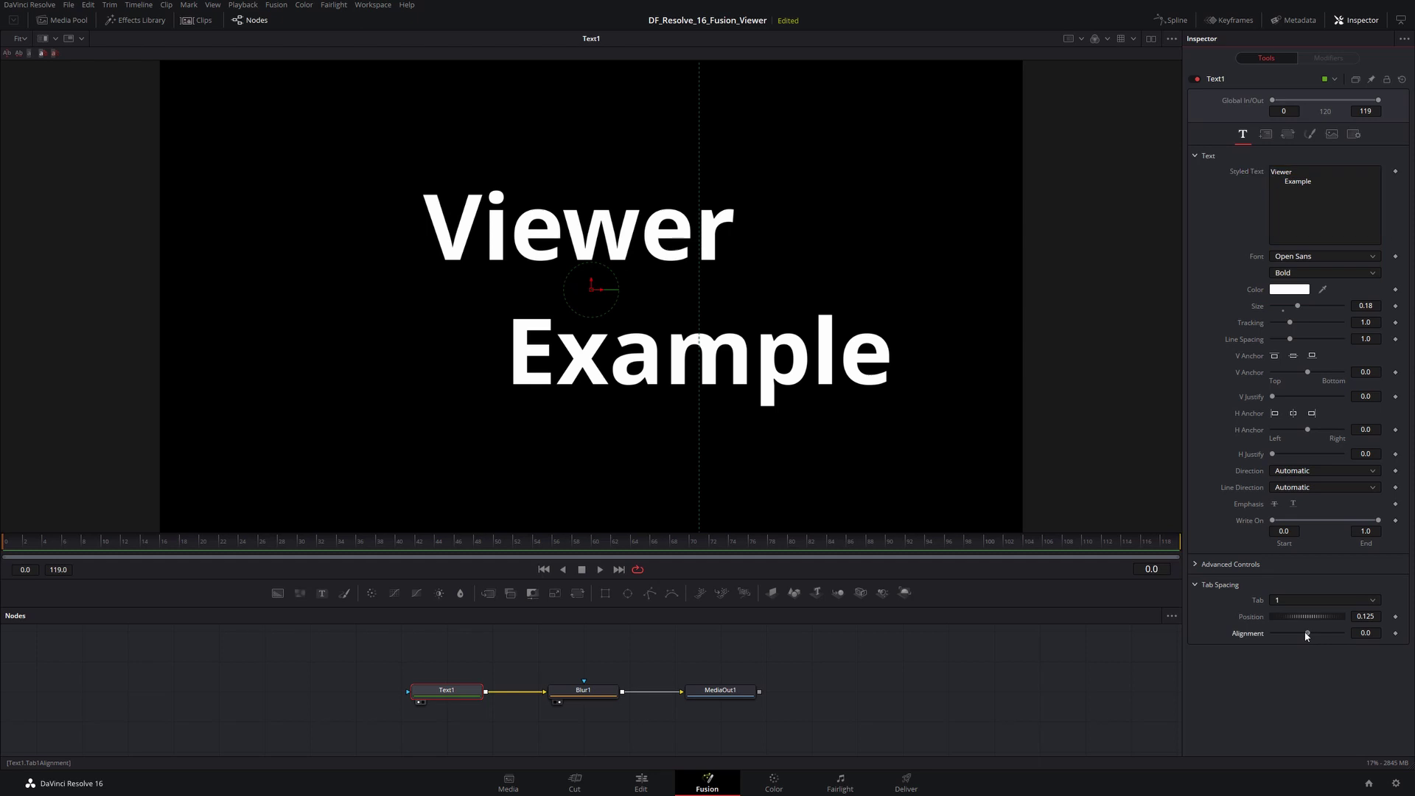
{"action": "left_click_drag", "start_coordinate": [1307, 634], "coordinate": [1263, 635]}
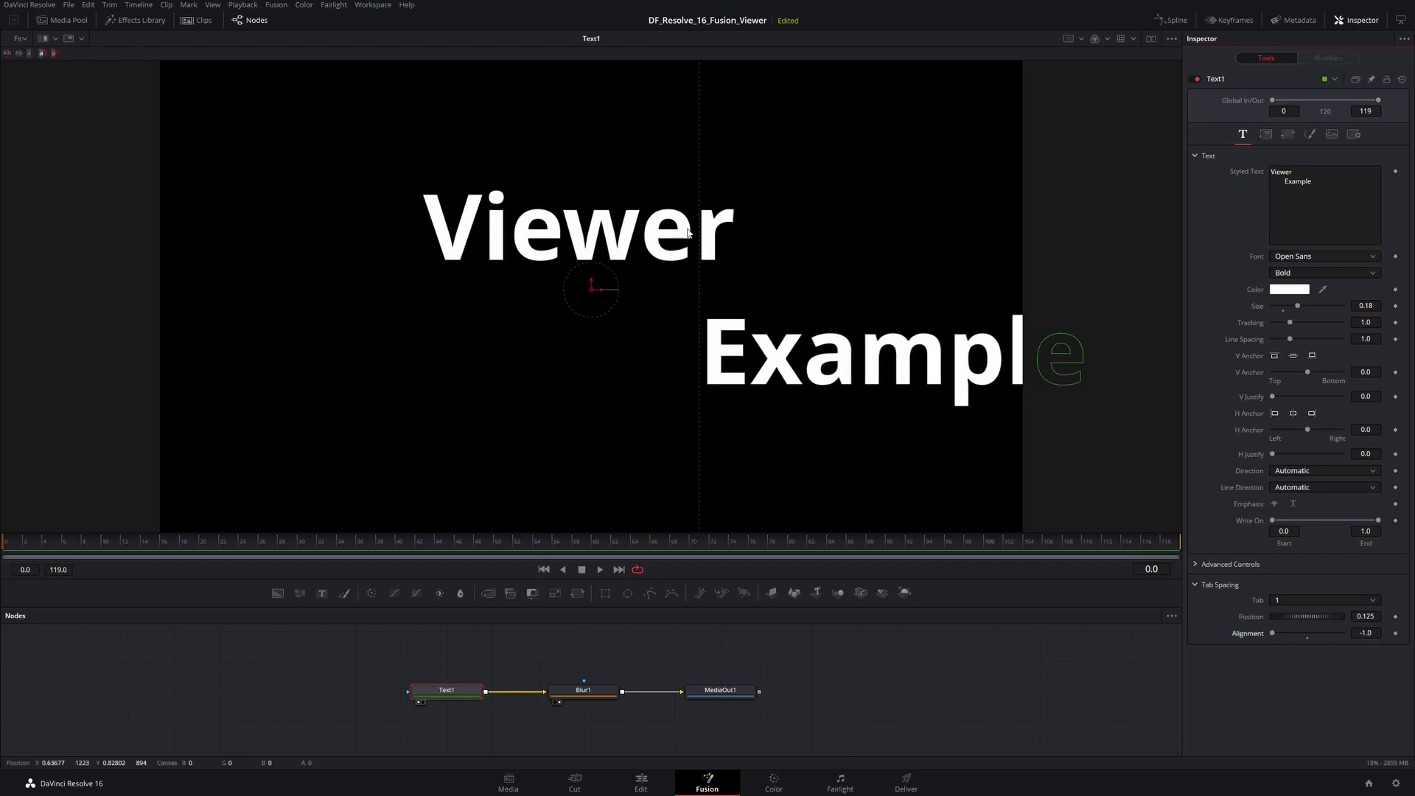
Step: Try other tab alignments, then rejoin 'Viewer Example' on one line and fit the frame
{"action": "scroll", "coordinate": [700, 111], "scroll_direction": "down", "scroll_amount": 2}
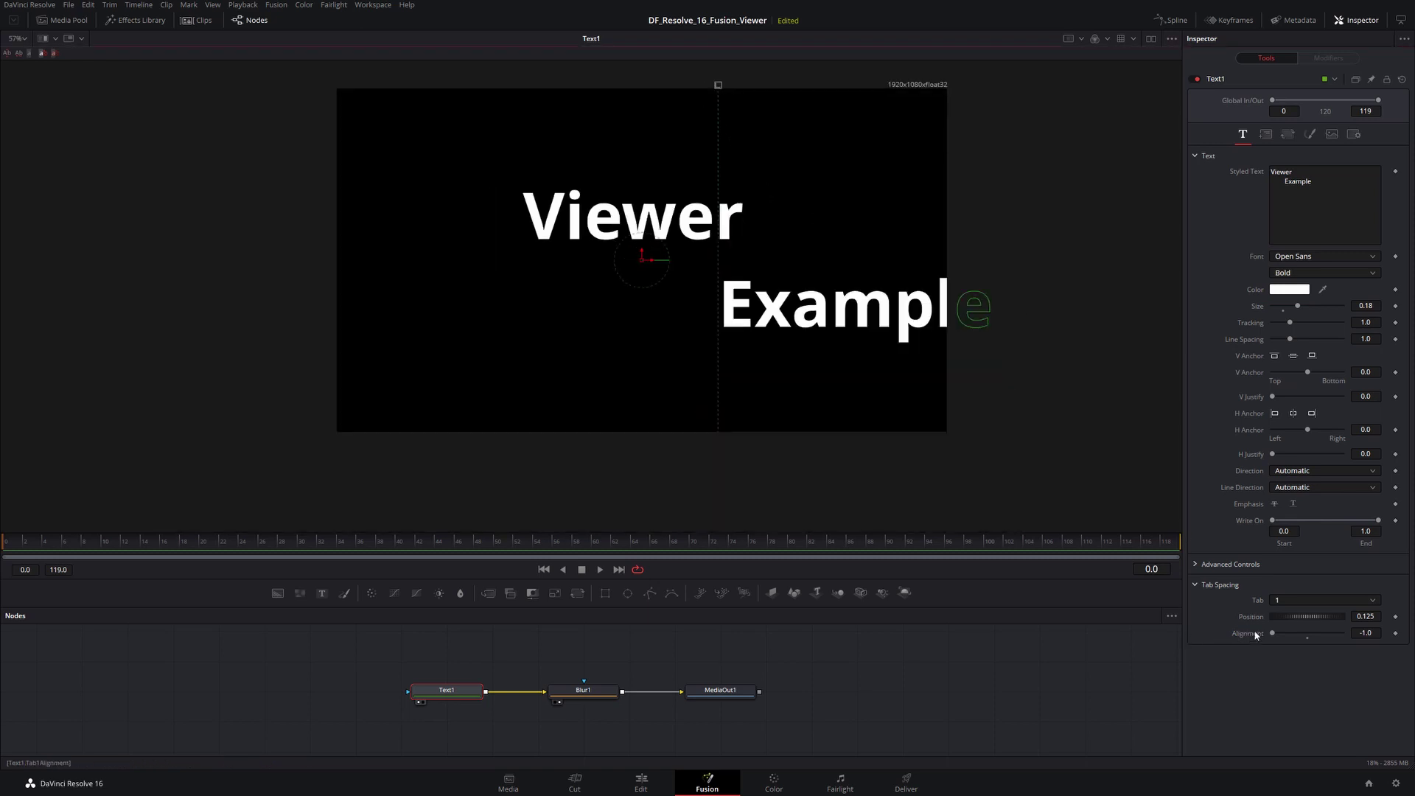
{"action": "left_click", "coordinate": [718, 86]}
{"action": "left_click", "coordinate": [720, 86]}
{"action": "left_click", "coordinate": [718, 86]}
{"action": "left_click", "coordinate": [1292, 181]}
{"action": "key", "text": "BackSpace"}
{"action": "key", "text": "BackSpace"}
{"action": "key", "text": "BackSpace"}
{"action": "key", "text": "BackSpace"}
{"action": "key", "text": "BackSpace"}
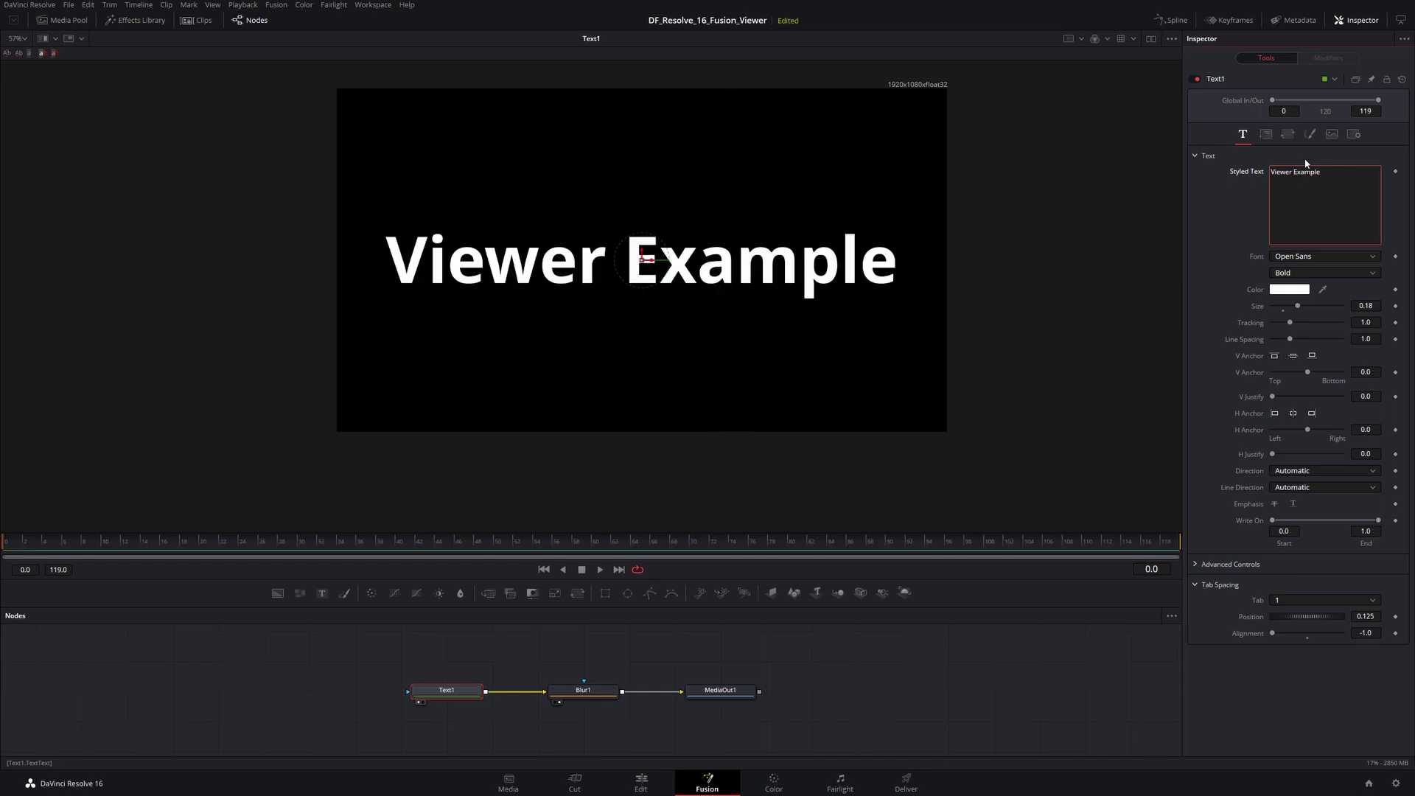
{"action": "left_click", "coordinate": [1005, 192]}
{"action": "key", "text": "ctrl+f"}
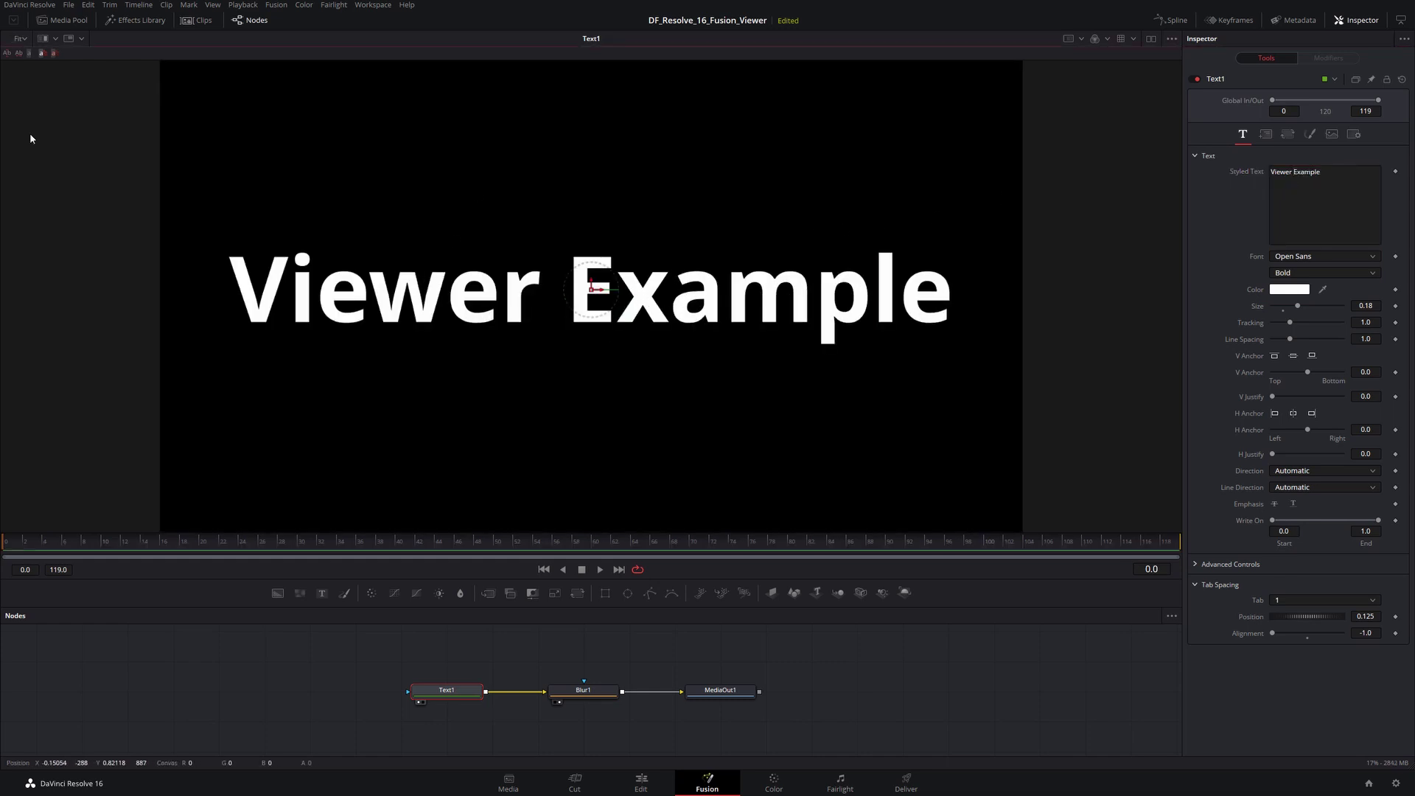
Step: Zoom the viewer to 100%, then to 50%, and pan across the frame
{"action": "key", "text": "ctrl+1"}
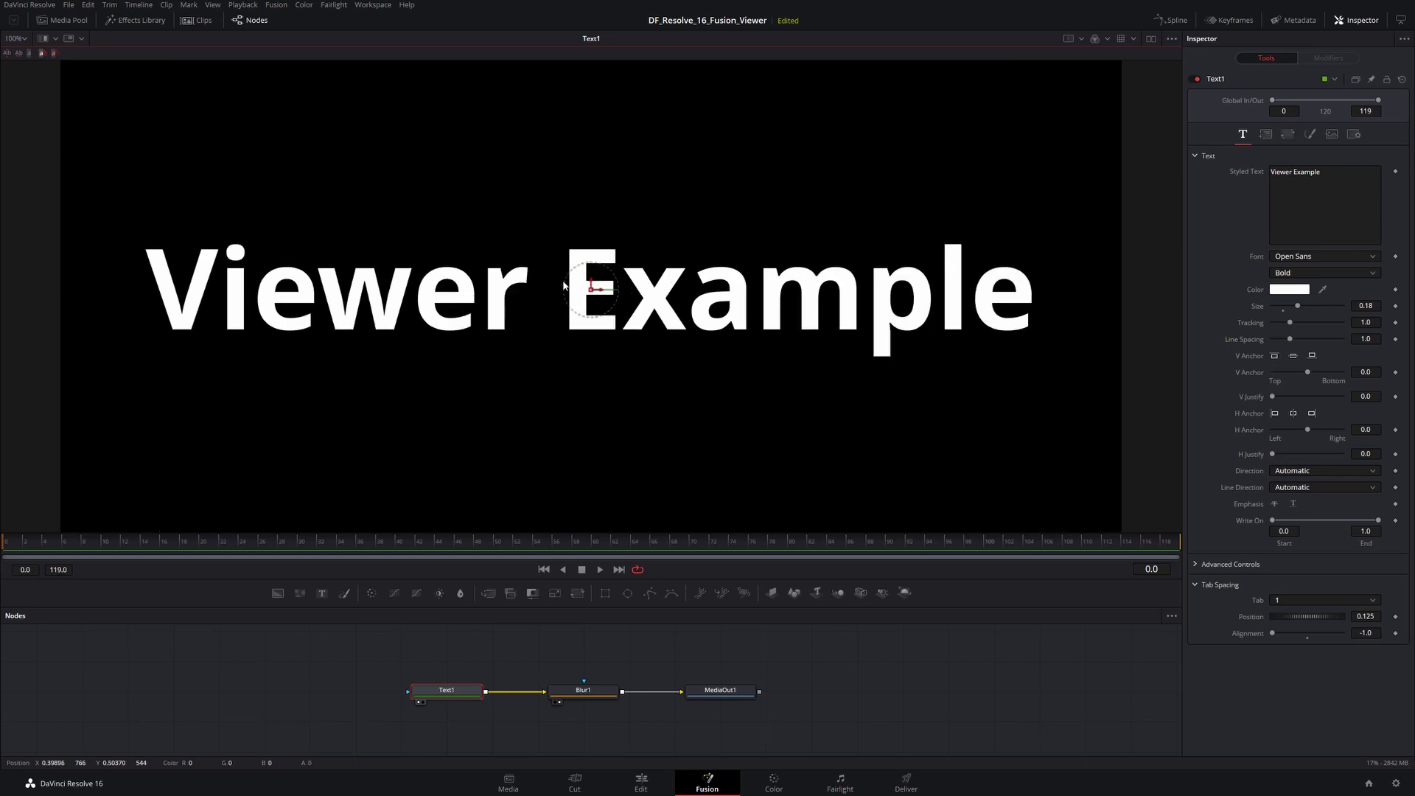
{"action": "left_click", "coordinate": [25, 41]}
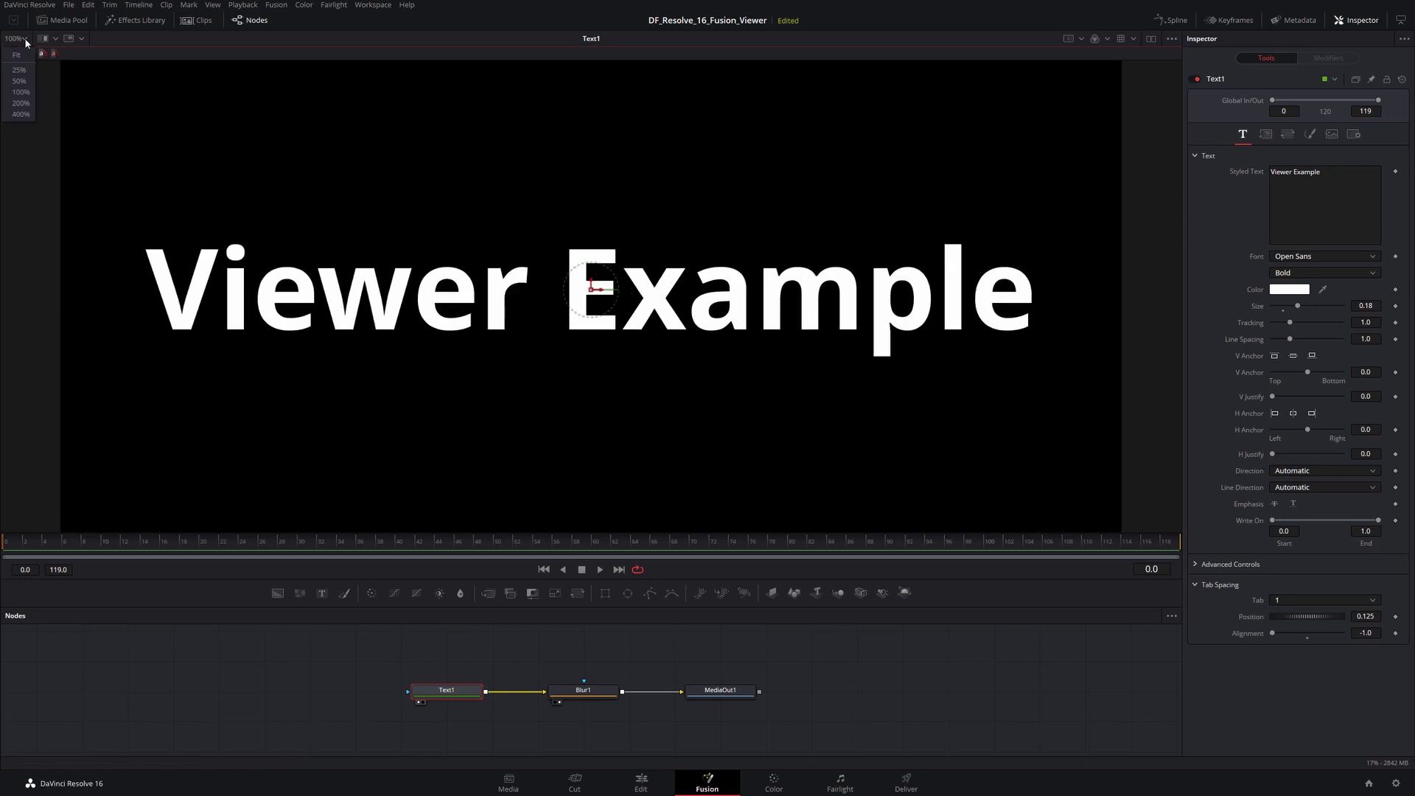
{"action": "left_click", "coordinate": [19, 81]}
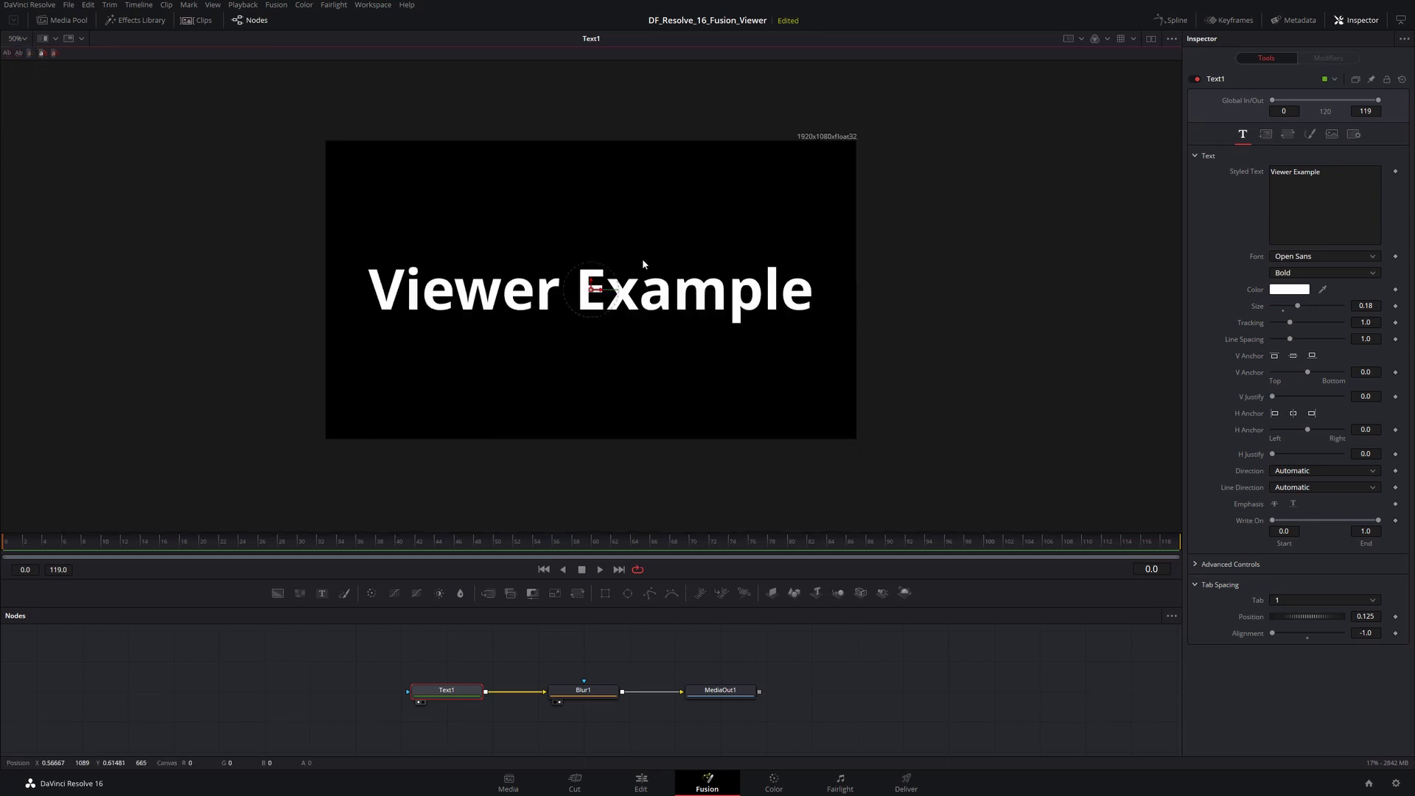
{"action": "left_click_drag", "start_coordinate": [582, 206], "coordinate": [347, 206]}
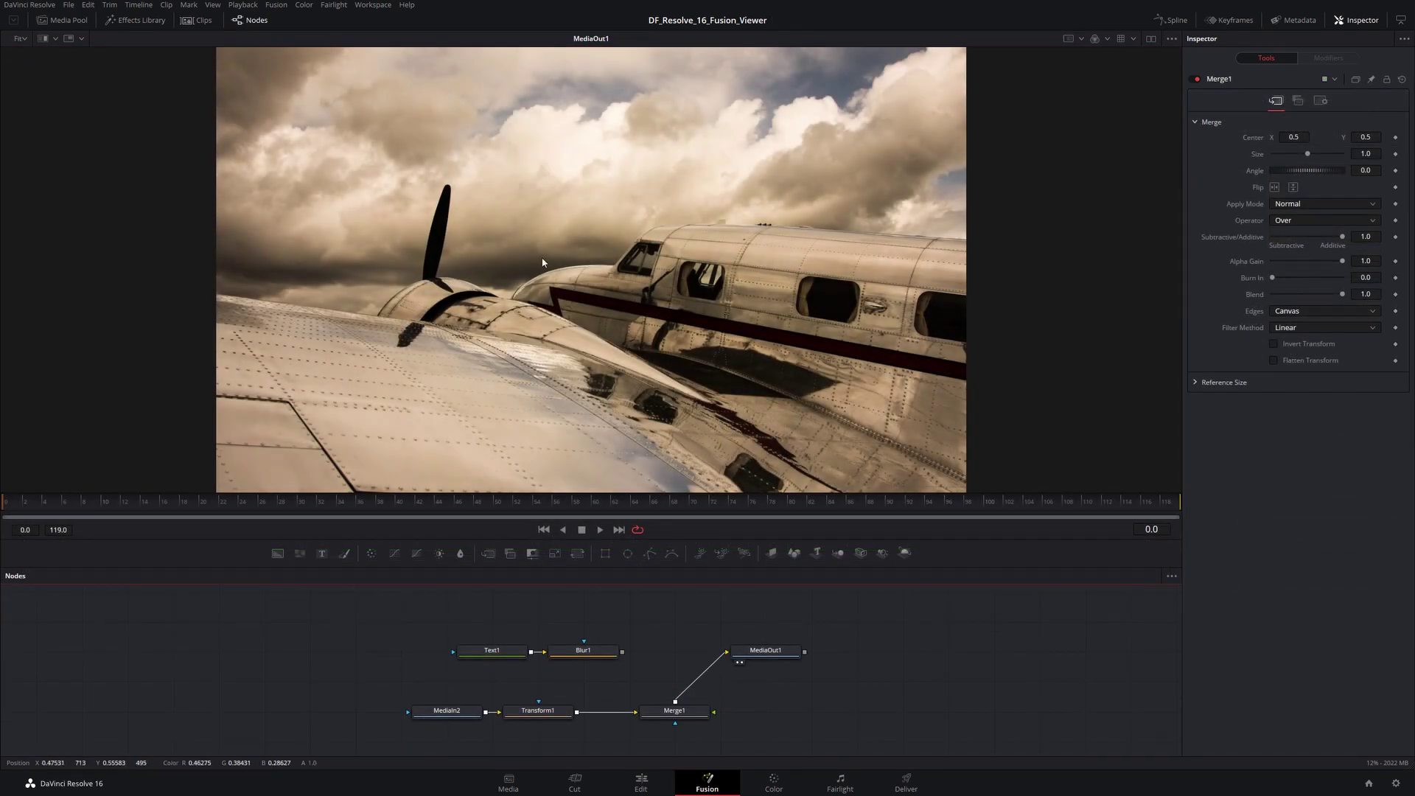
Step: Enable the Navigator subview, then zoom, pan and fit the airplane image
{"action": "left_click", "coordinate": [82, 39]}
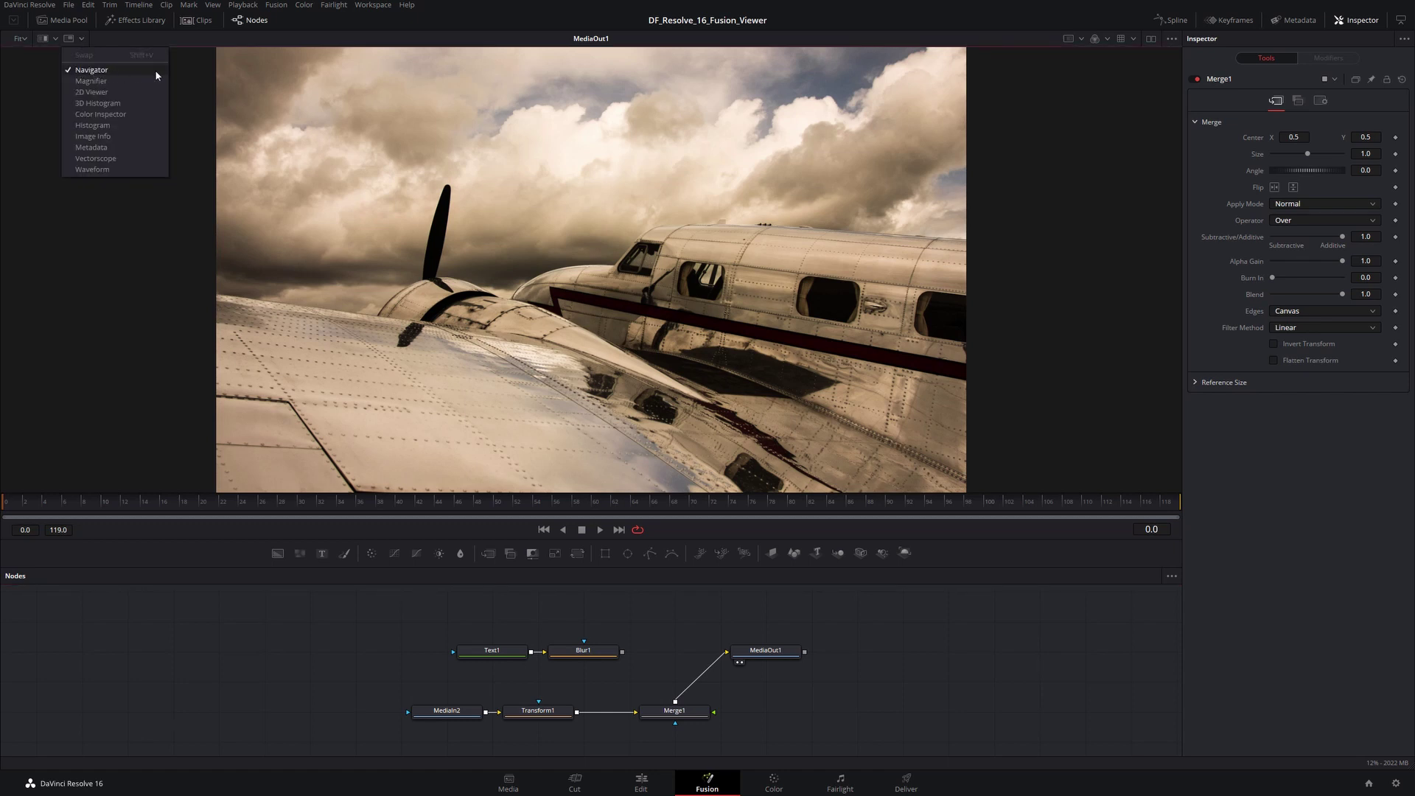
{"action": "left_click", "coordinate": [191, 70]}
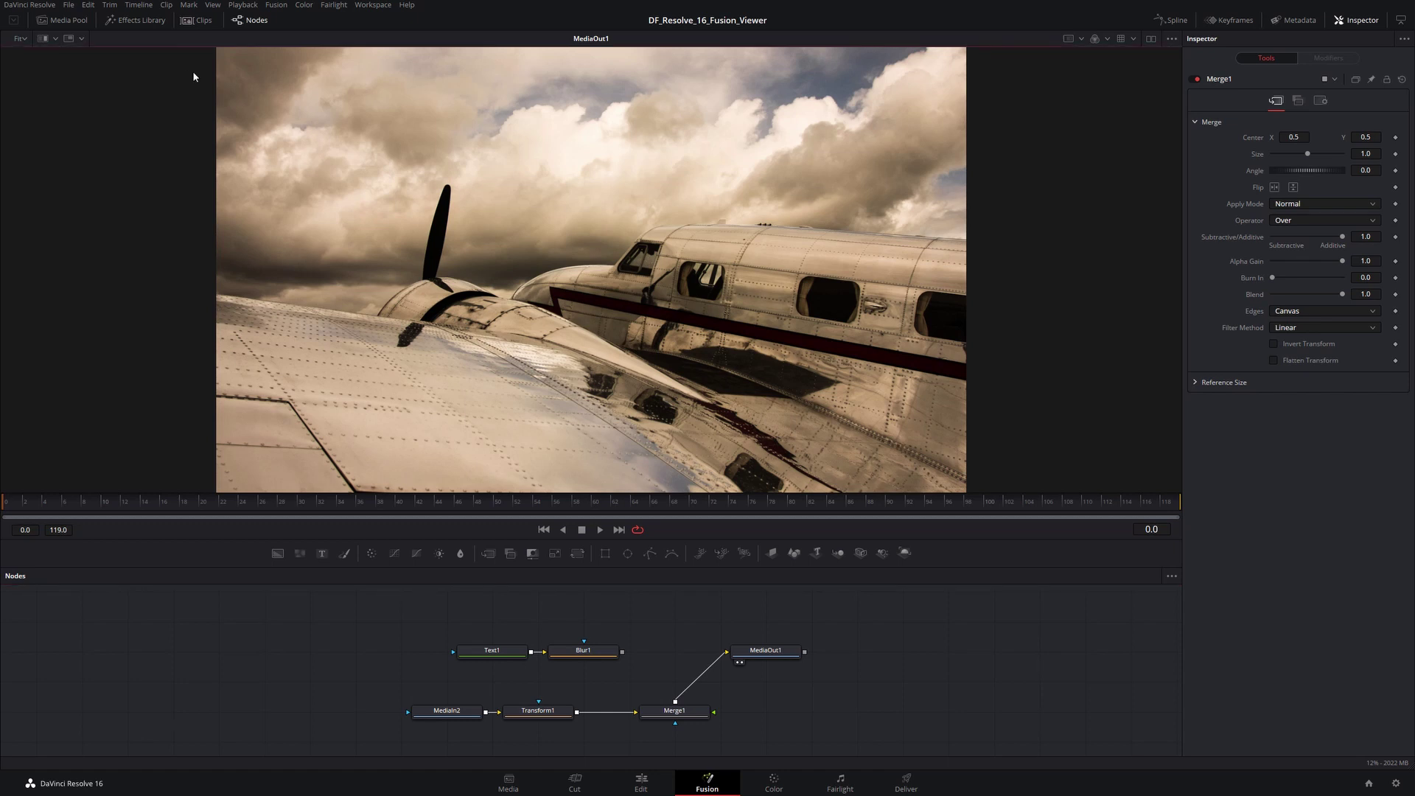
{"action": "left_click", "coordinate": [69, 39]}
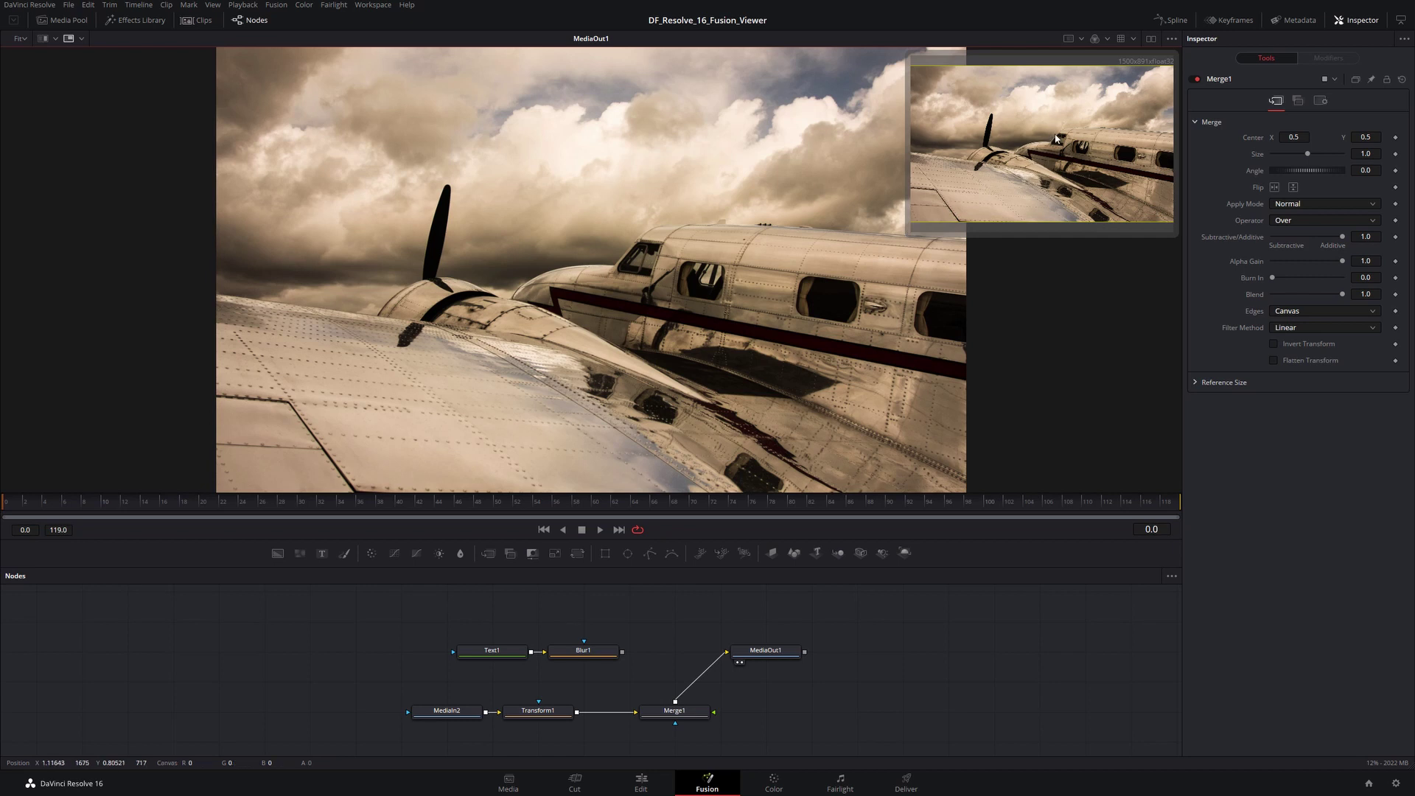
{"action": "scroll", "coordinate": [603, 243], "scroll_direction": "up", "scroll_amount": 5}
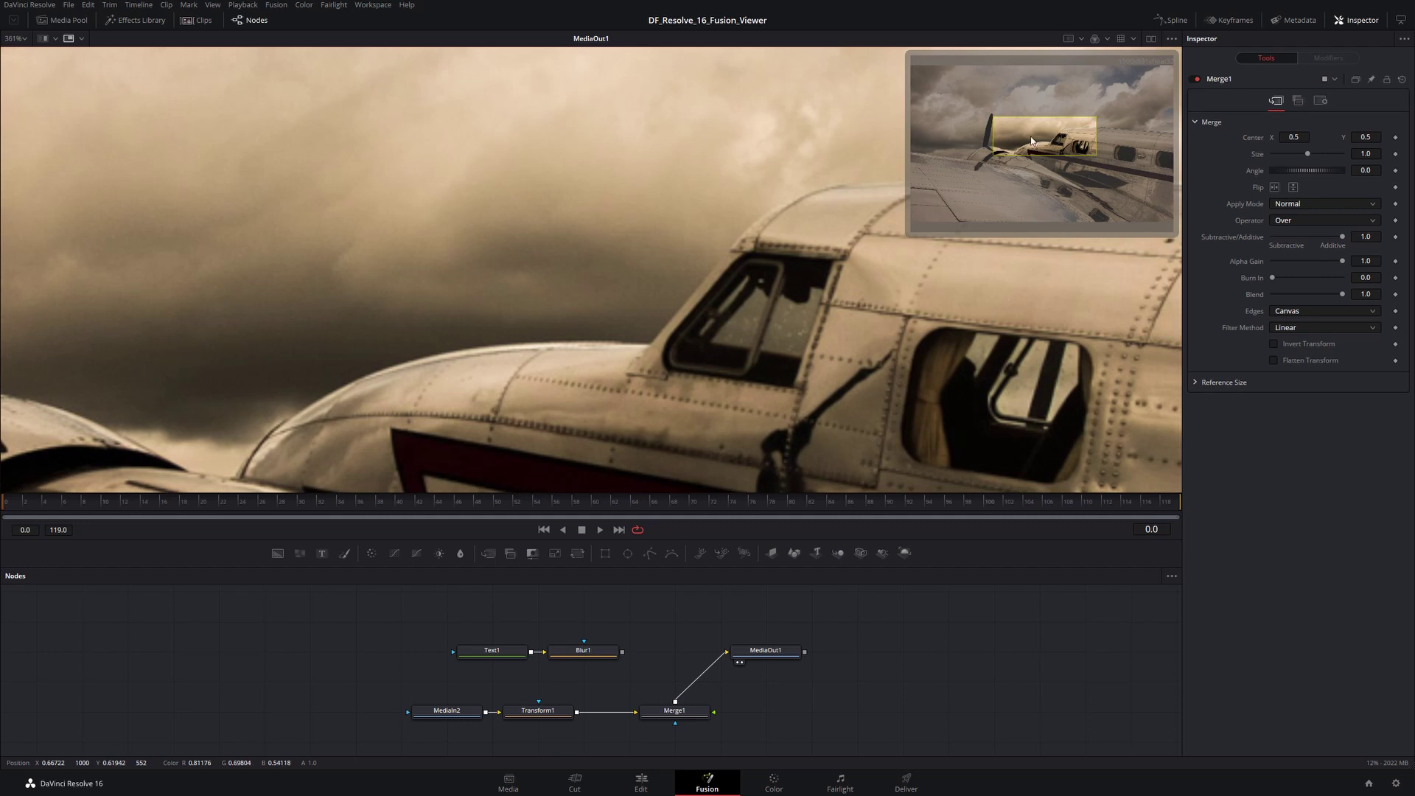
{"action": "left_click_drag", "start_coordinate": [763, 292], "coordinate": [973, 211]}
{"action": "key", "text": "ctrl+f"}
Step: Switch the subview to Magnifier, then to 2D Viewer, and zoom onto the cabin windows
{"action": "left_click", "coordinate": [82, 39]}
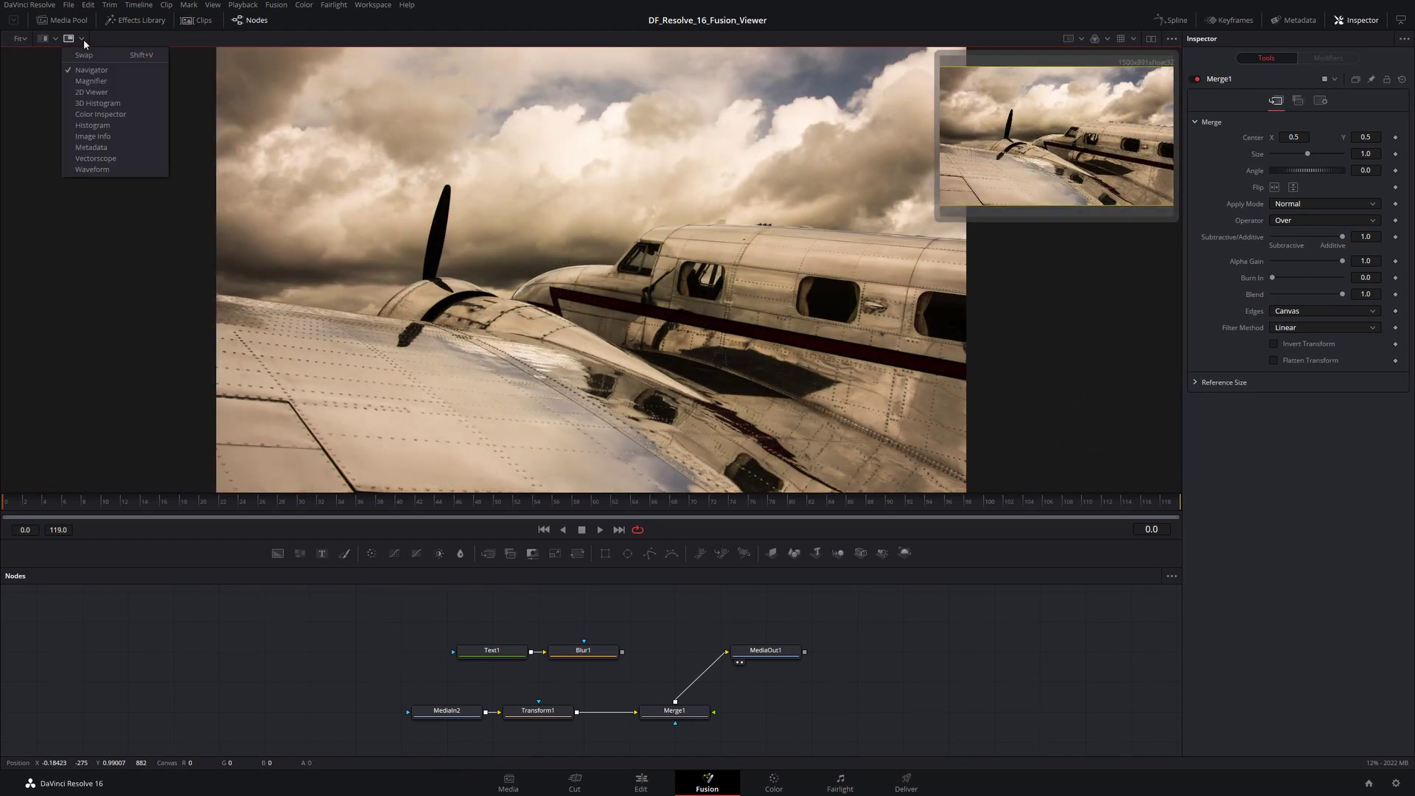
{"action": "left_click", "coordinate": [88, 82]}
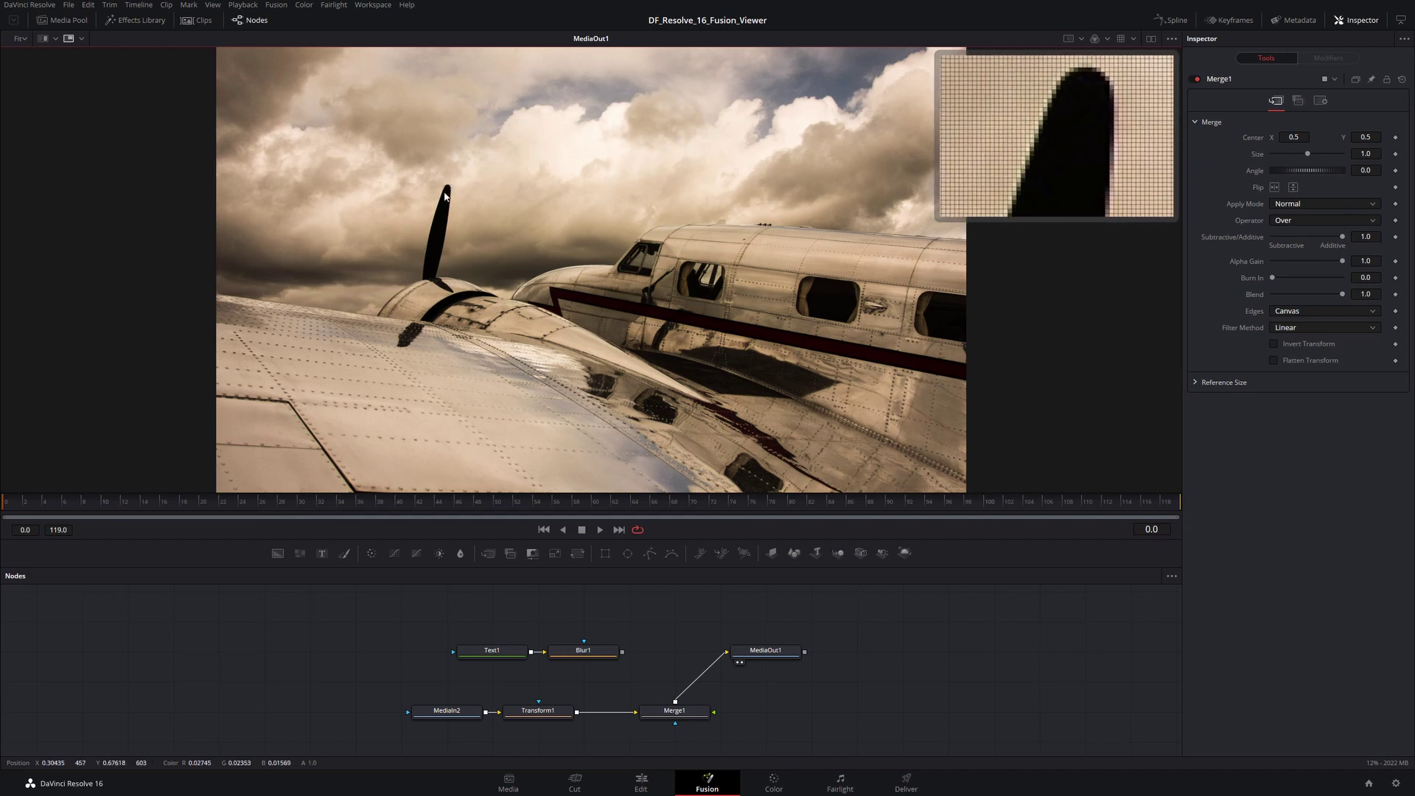
{"action": "left_click", "coordinate": [81, 38]}
{"action": "left_click", "coordinate": [89, 92]}
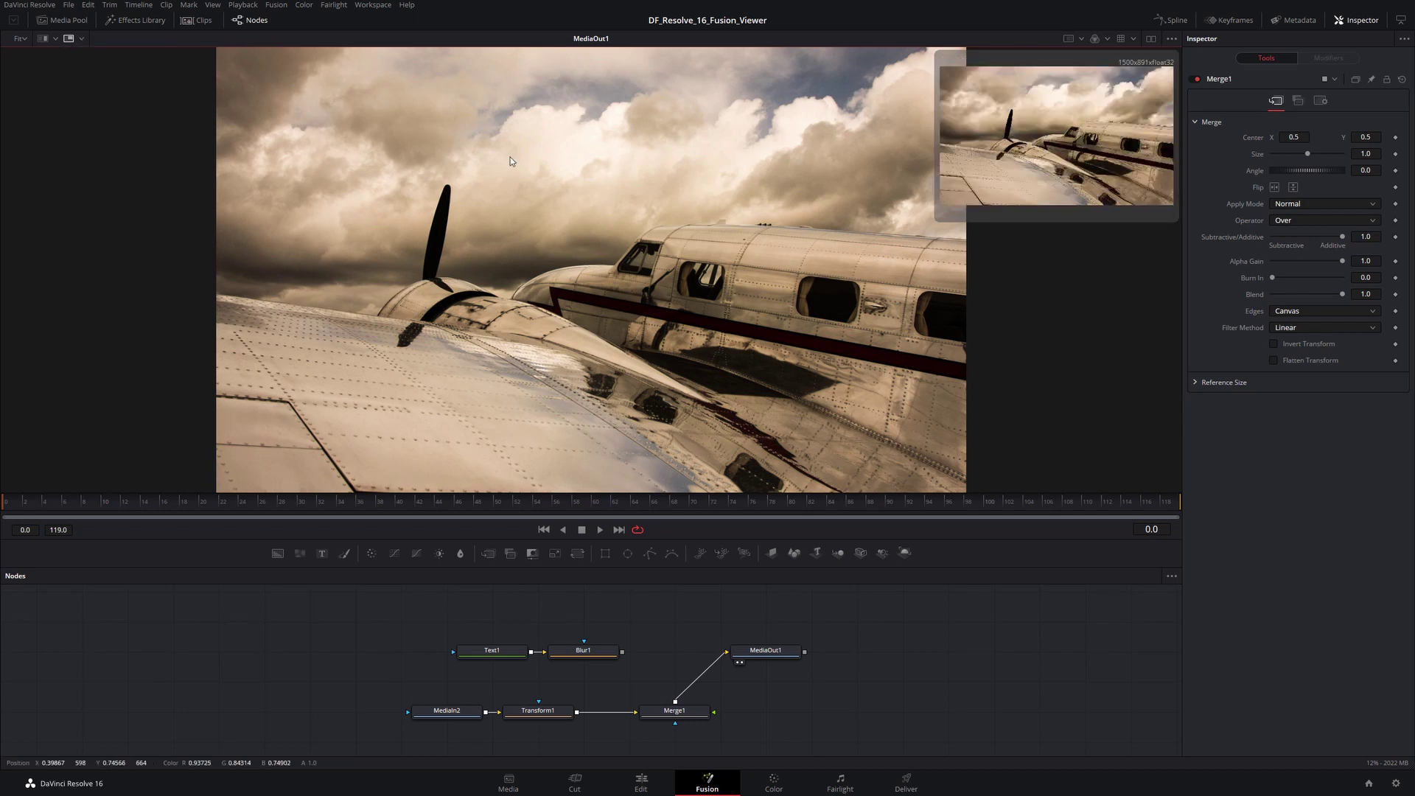
{"action": "scroll", "coordinate": [613, 280], "scroll_direction": "up", "scroll_amount": 5}
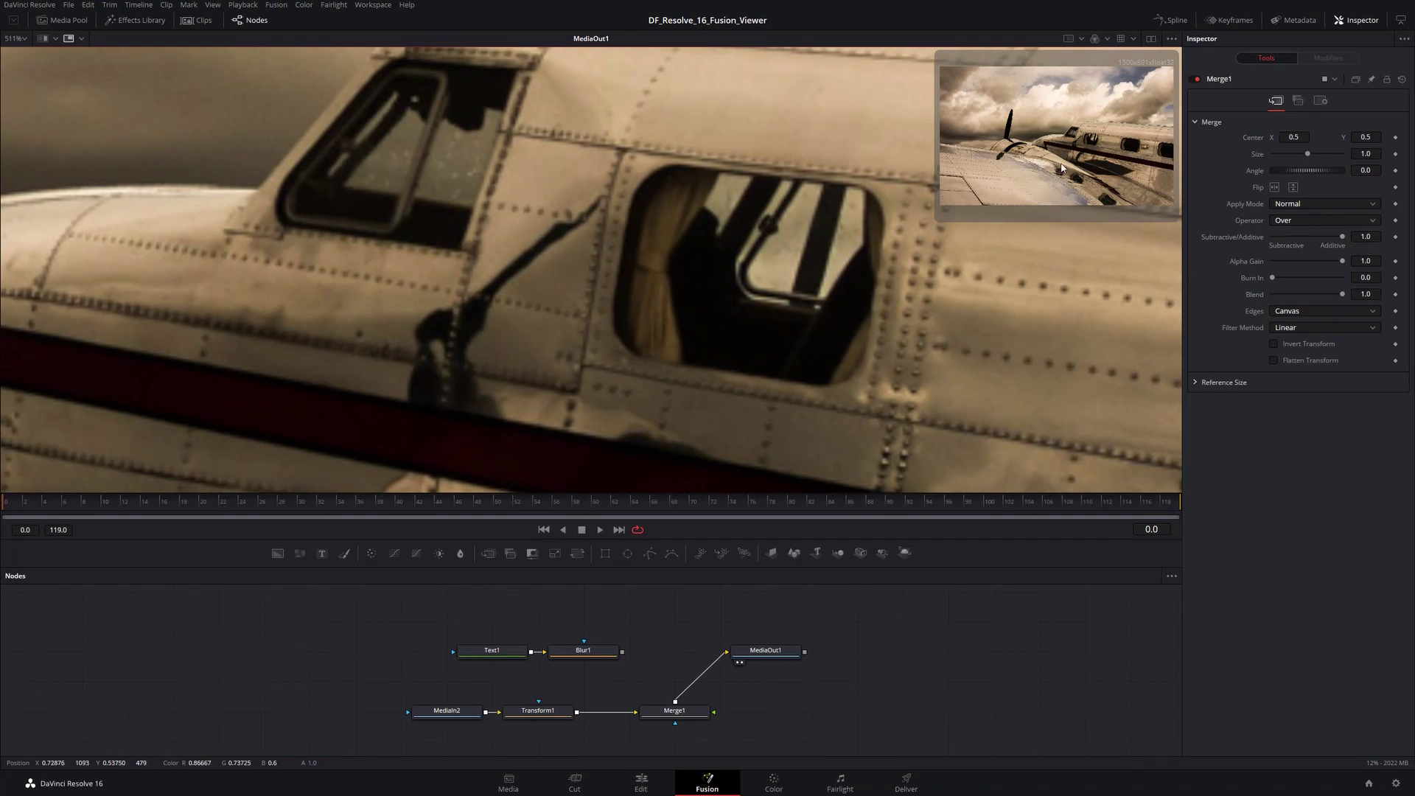
Step: Switch the subview to a 3D Histogram and rotate the cube to inspect the airplane's colours
{"action": "left_click", "coordinate": [81, 39]}
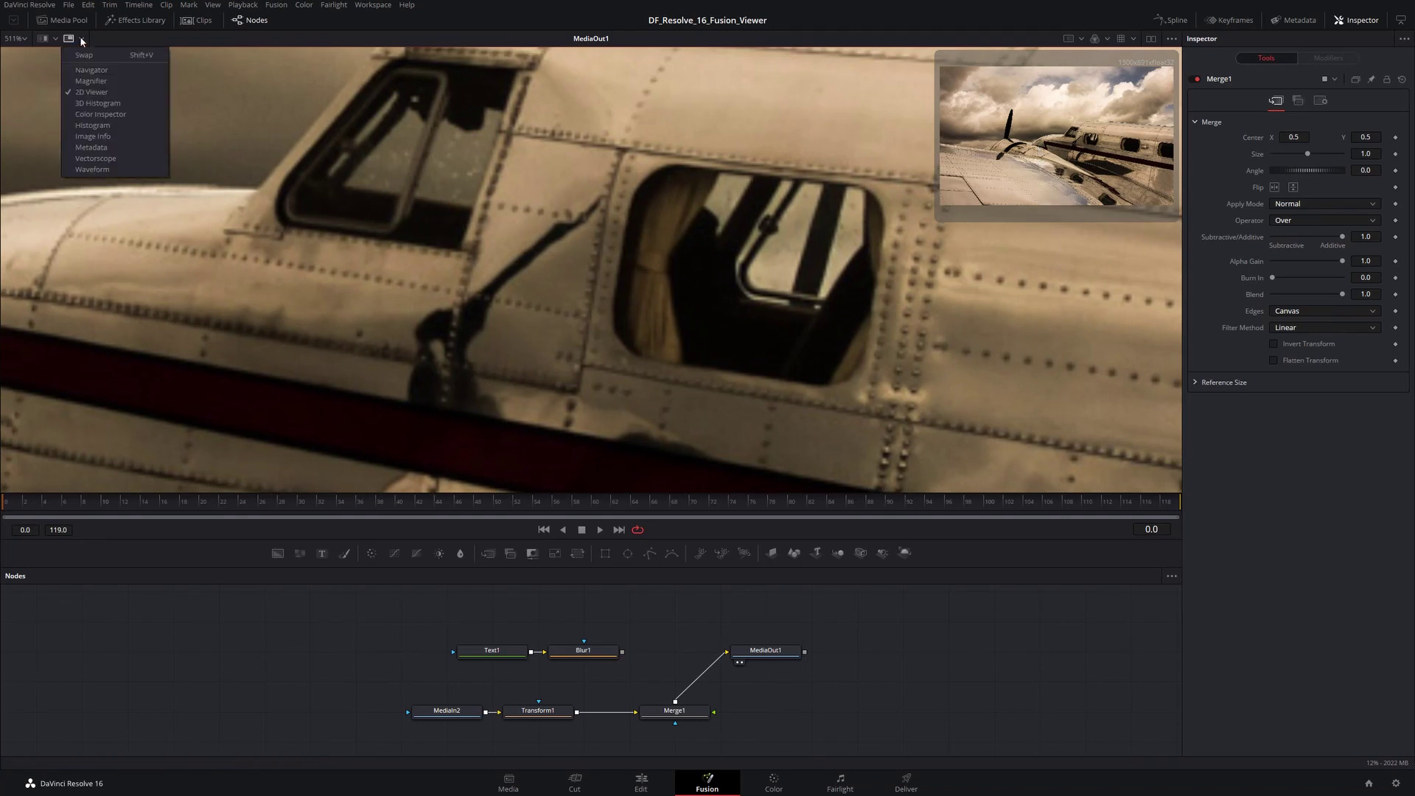
{"action": "left_click", "coordinate": [89, 103]}
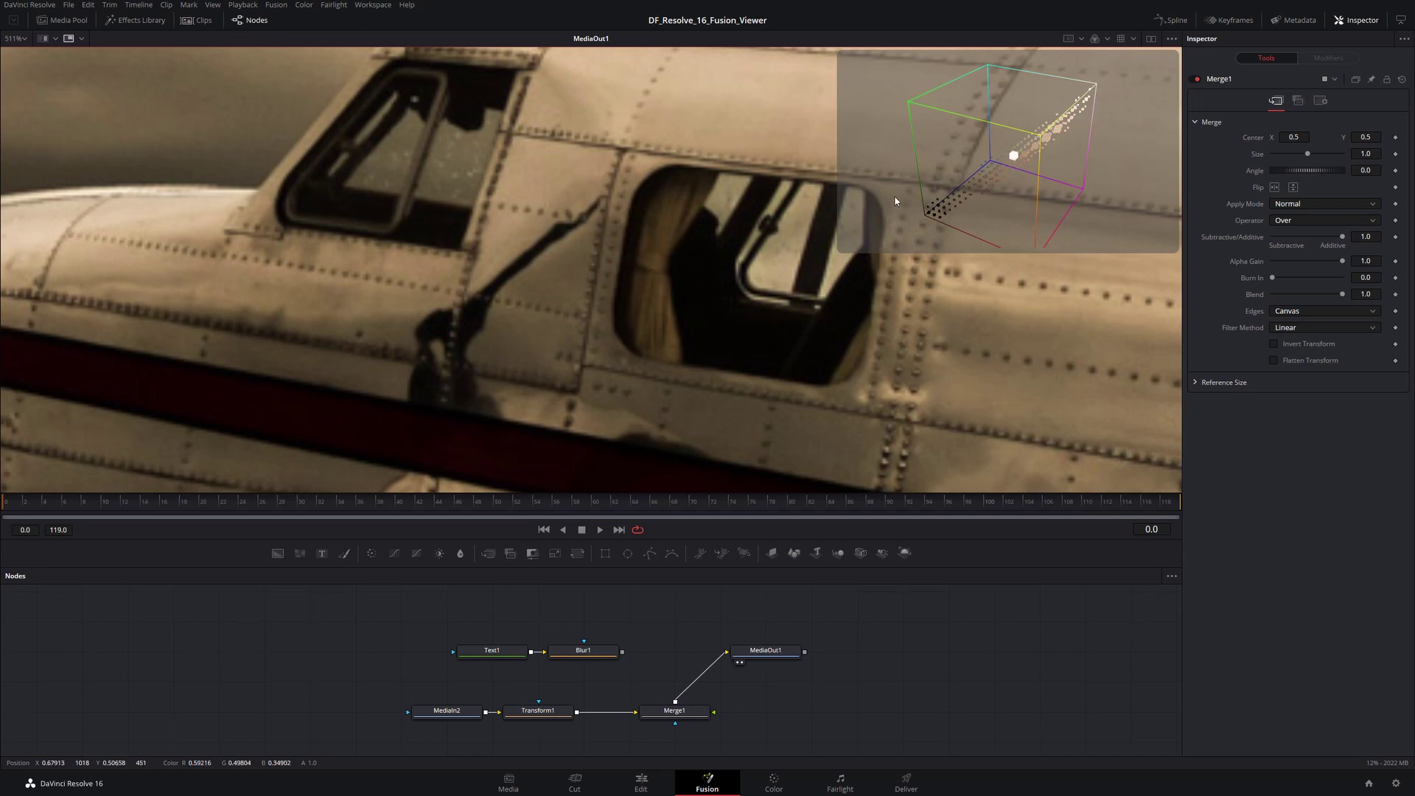
{"action": "left_click_drag", "start_coordinate": [900, 199], "coordinate": [973, 161]}
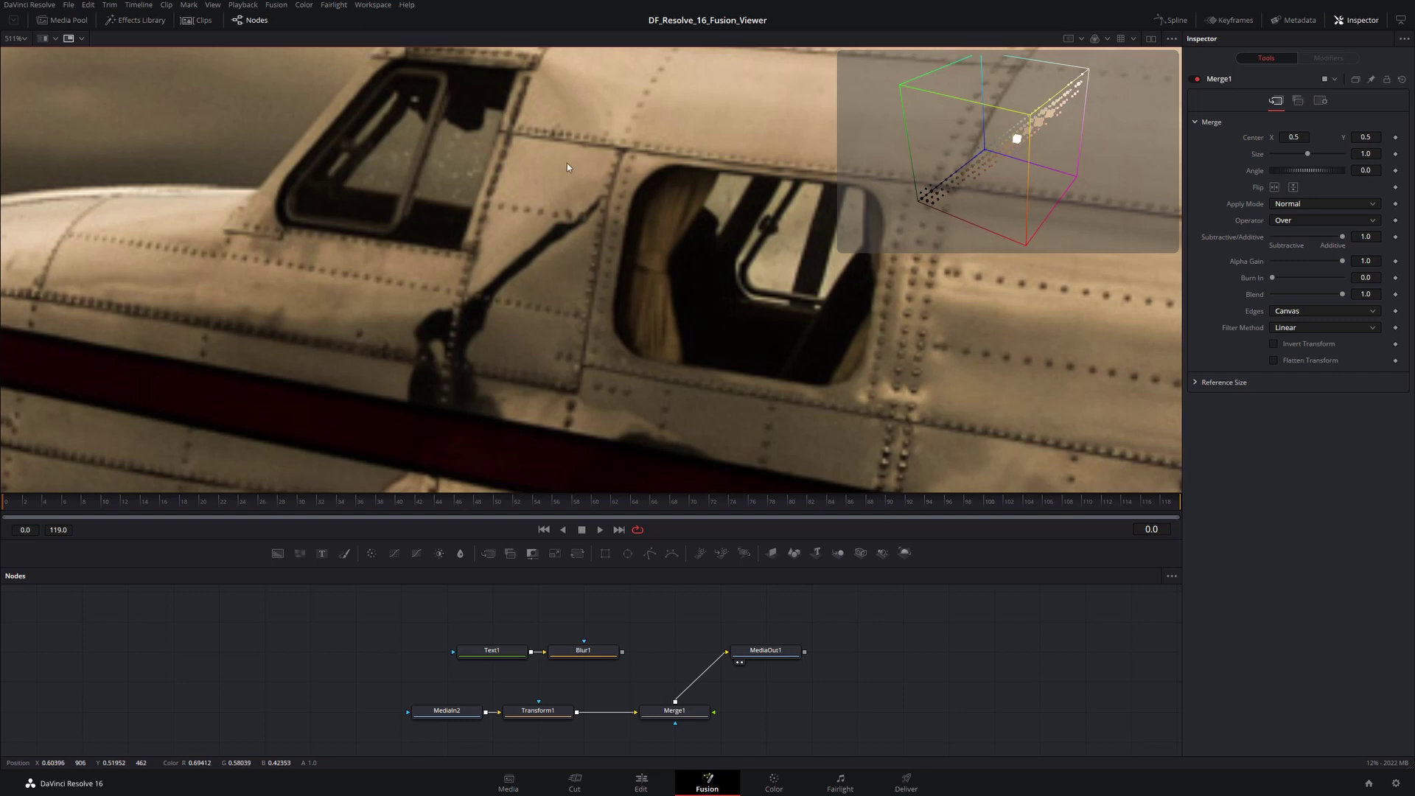
{"action": "key", "text": "ctrl+f"}
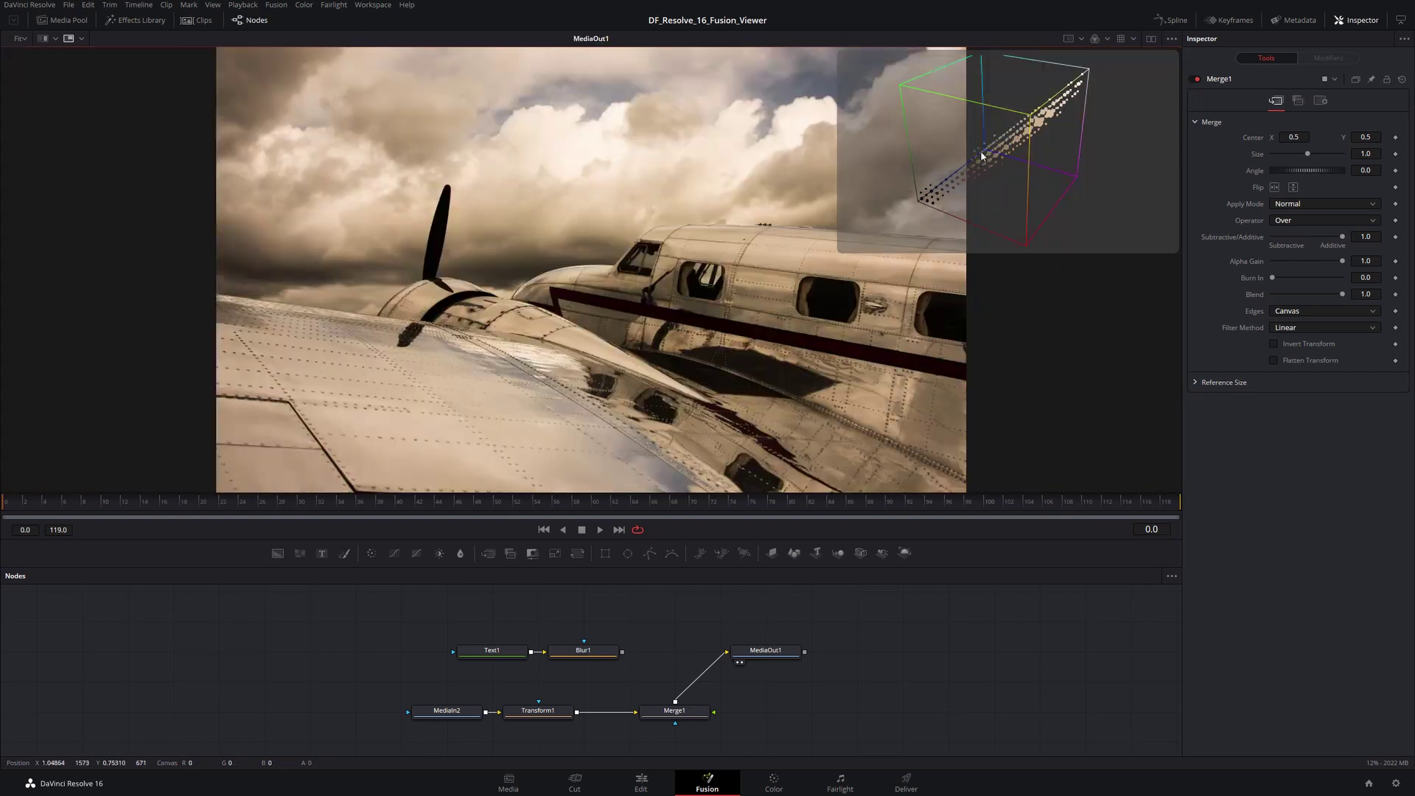
{"action": "left_click_drag", "start_coordinate": [964, 153], "coordinate": [1036, 171]}
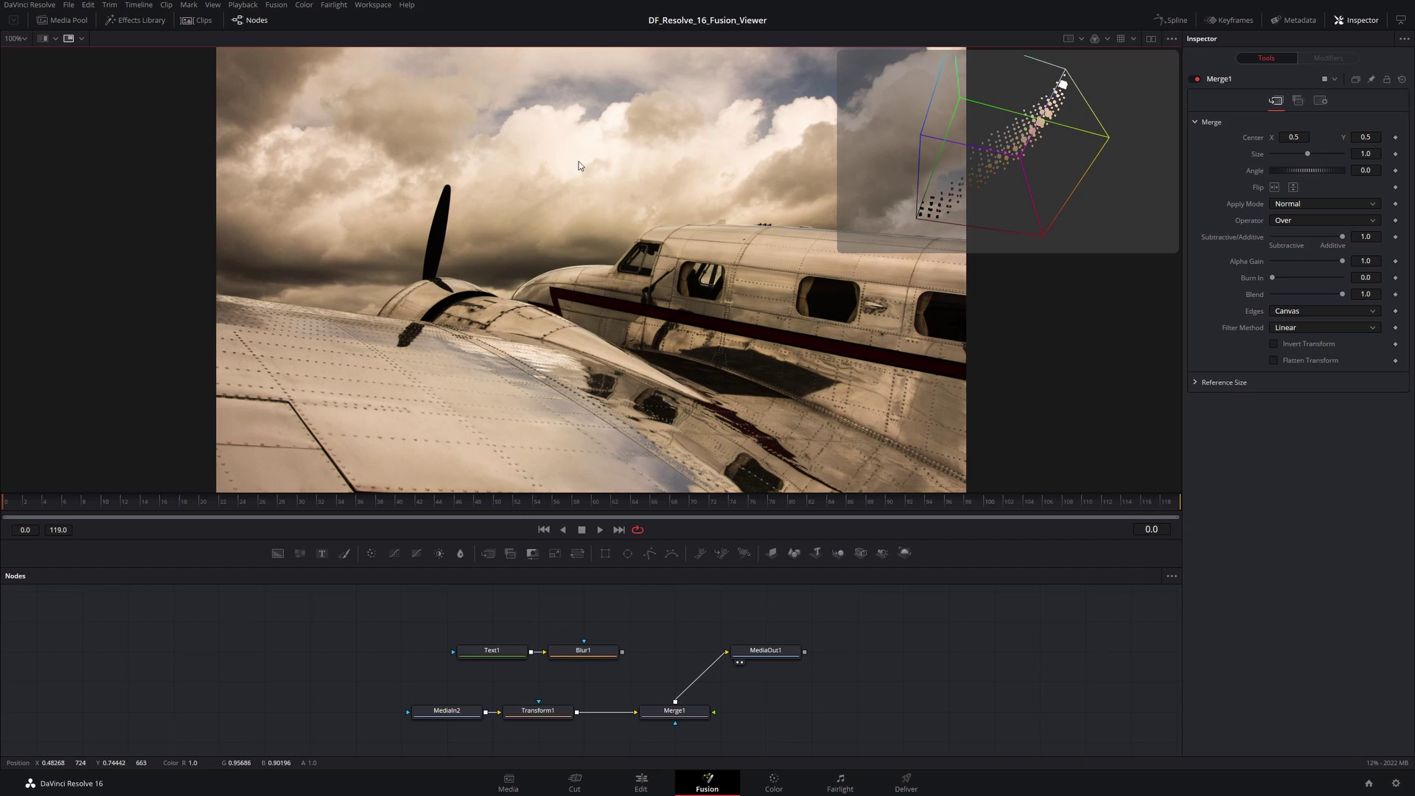
{"action": "key", "text": "ctrl+f"}
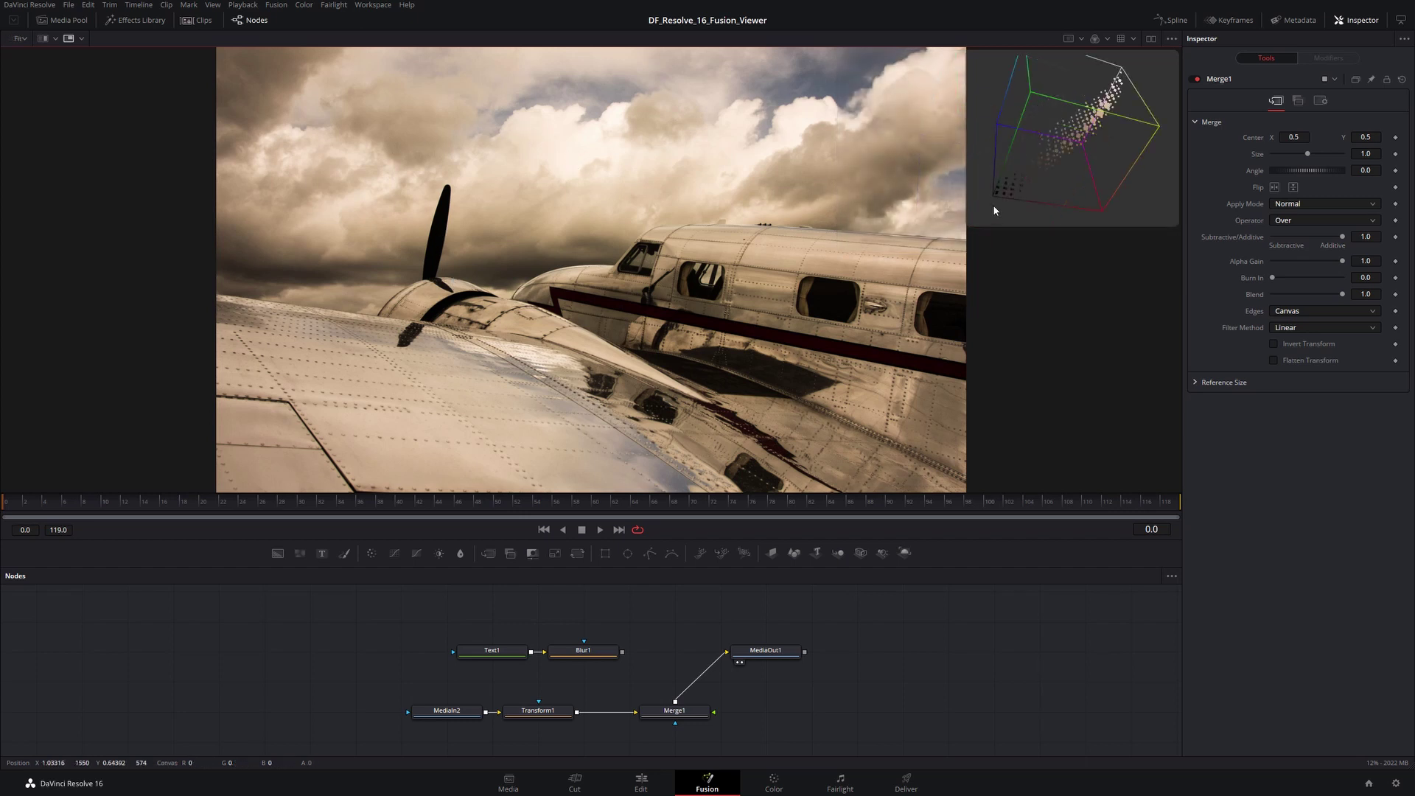
Step: Enlarge the 3D histogram subview, then swap it into the main viewer and back with Shift+V
{"action": "left_click_drag", "start_coordinate": [969, 226], "coordinate": [856, 215]}
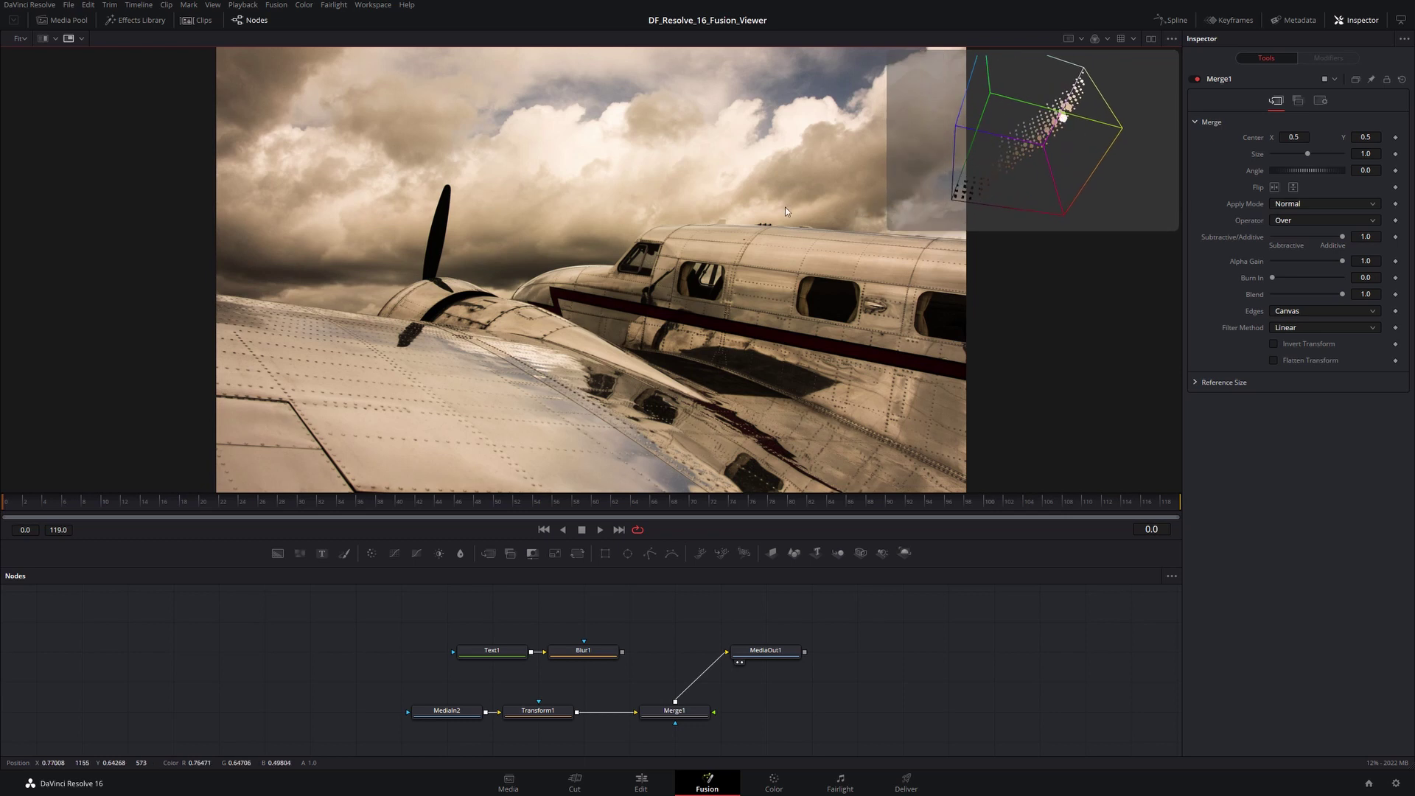
{"action": "key", "text": "shift+v"}
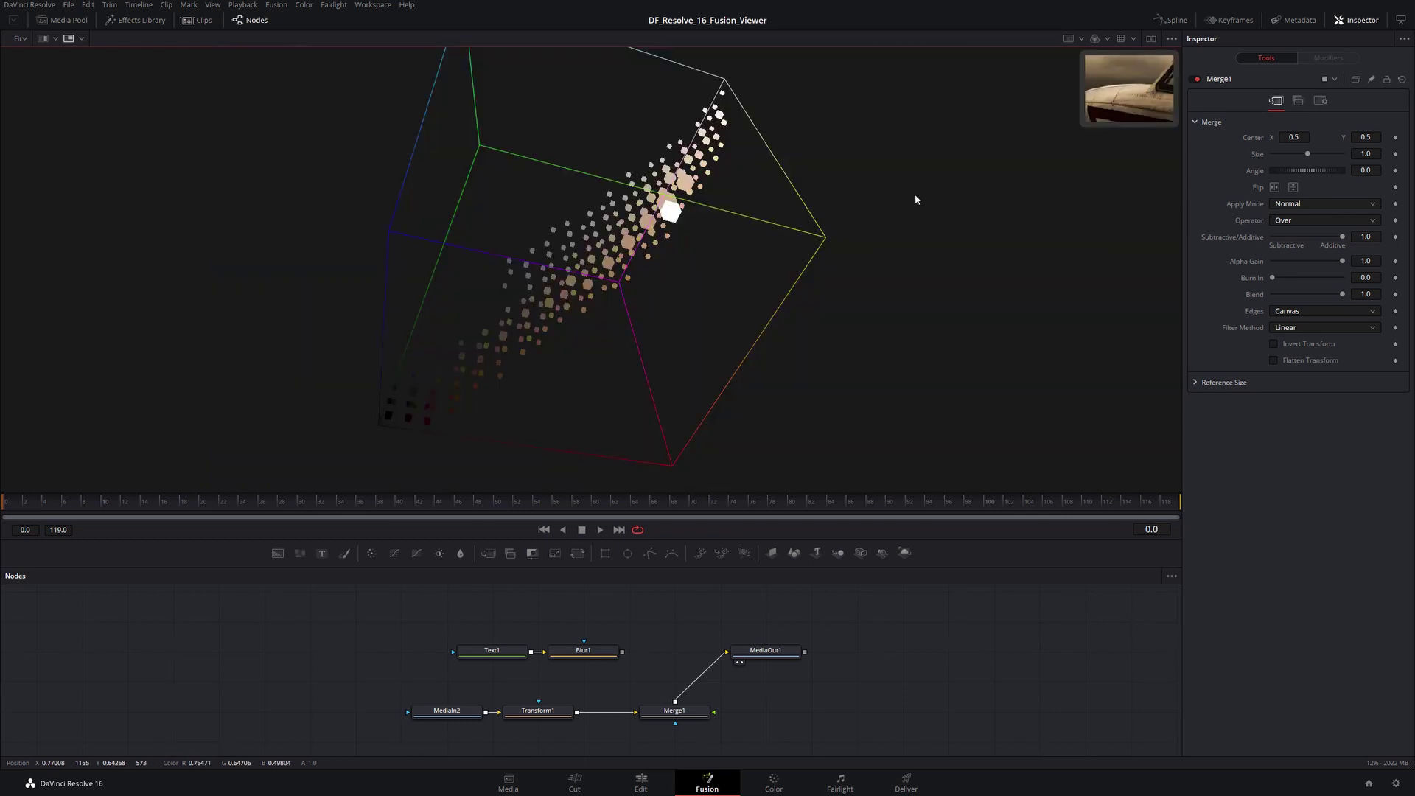
{"action": "left_click_drag", "start_coordinate": [1082, 126], "coordinate": [934, 240]}
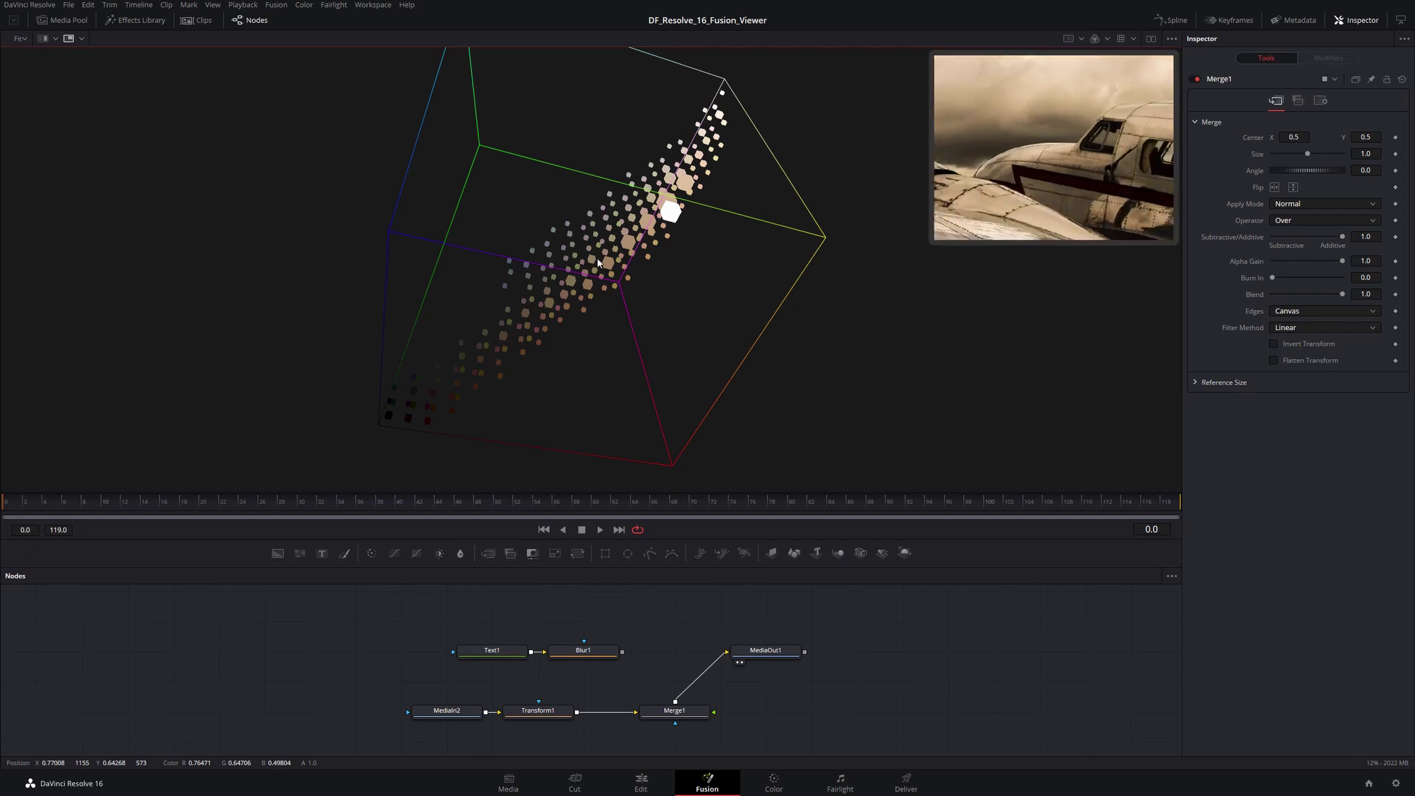
{"action": "key", "text": "shift+v"}
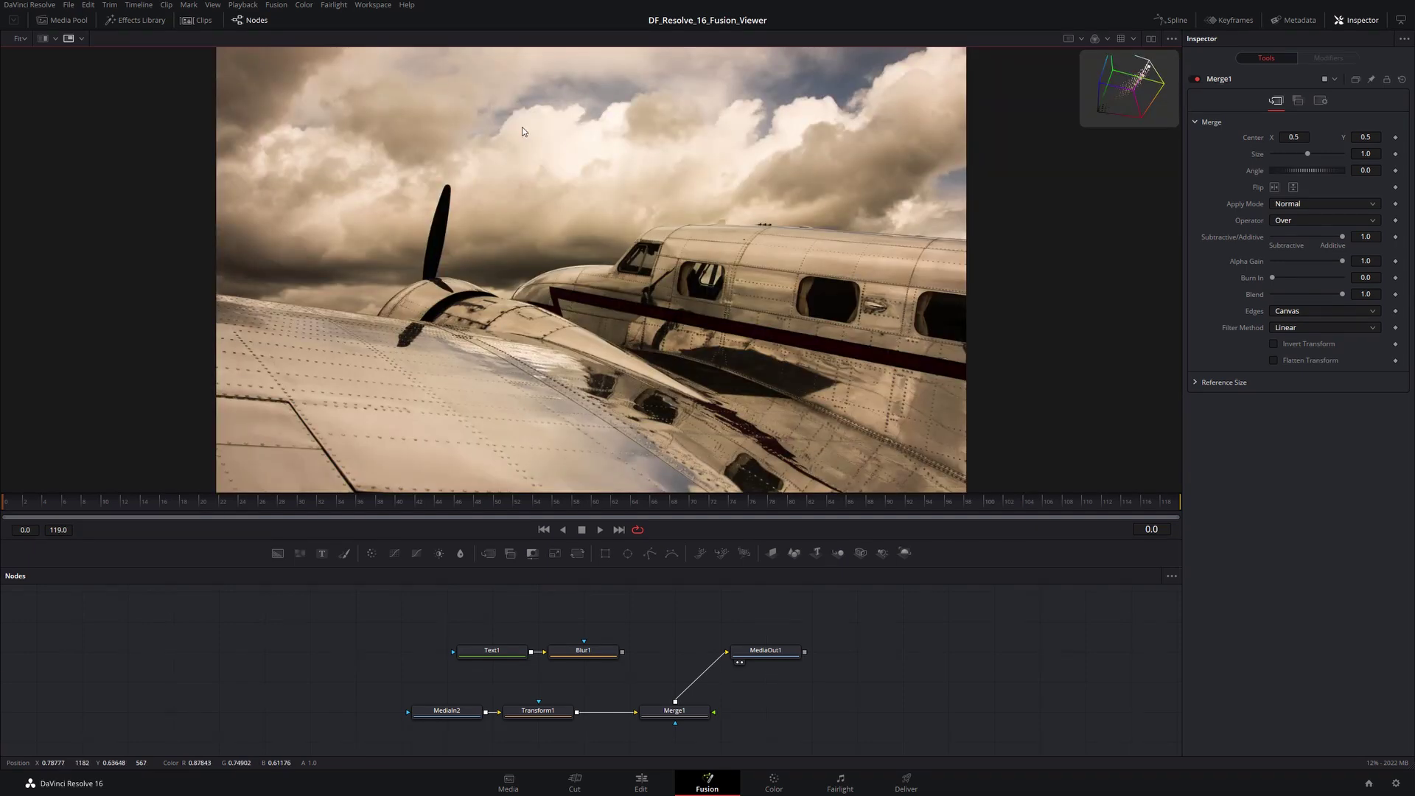
{"action": "left_click", "coordinate": [82, 39]}
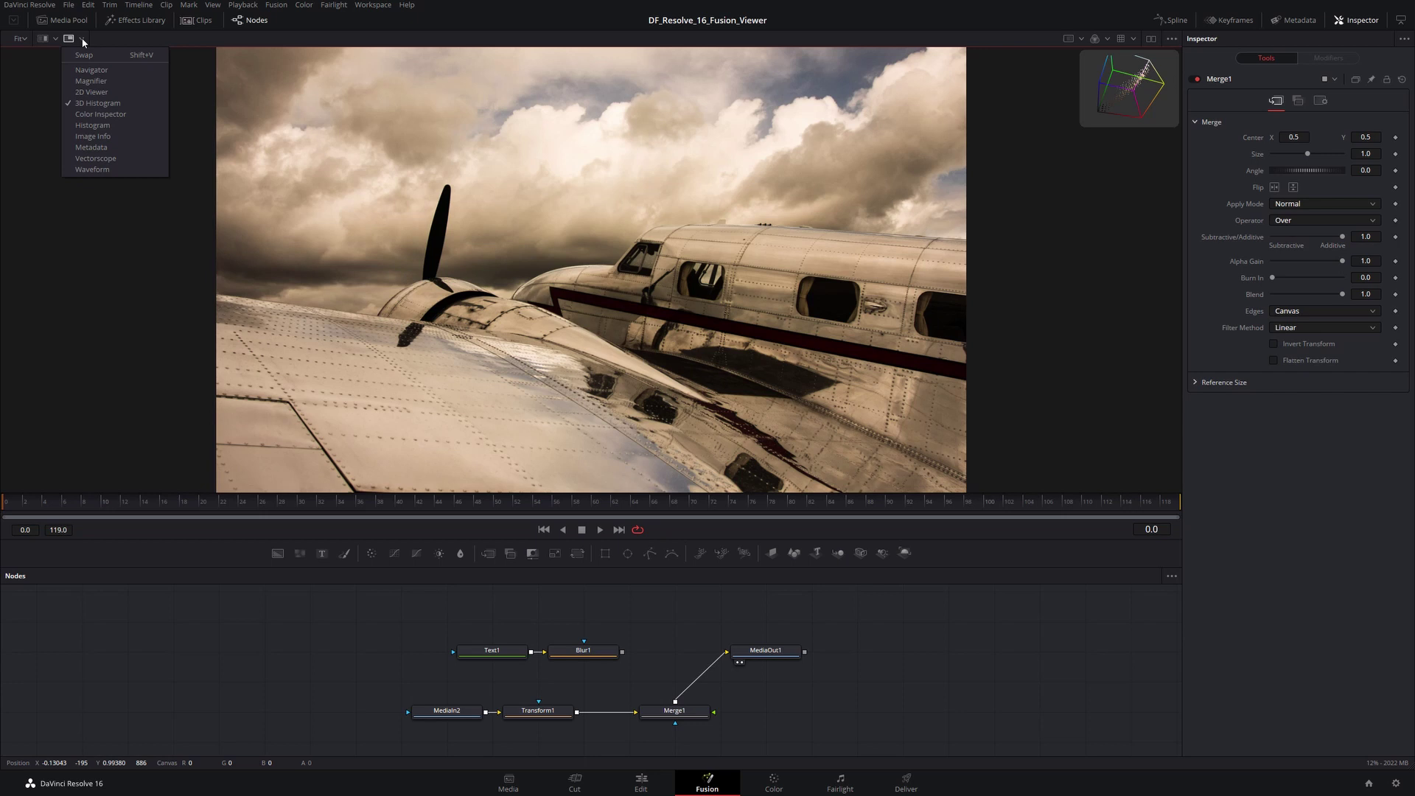
Step: Replace the Color Inspector subview with a Histogram and drag it larger over the viewer
{"action": "left_click", "coordinate": [85, 113]}
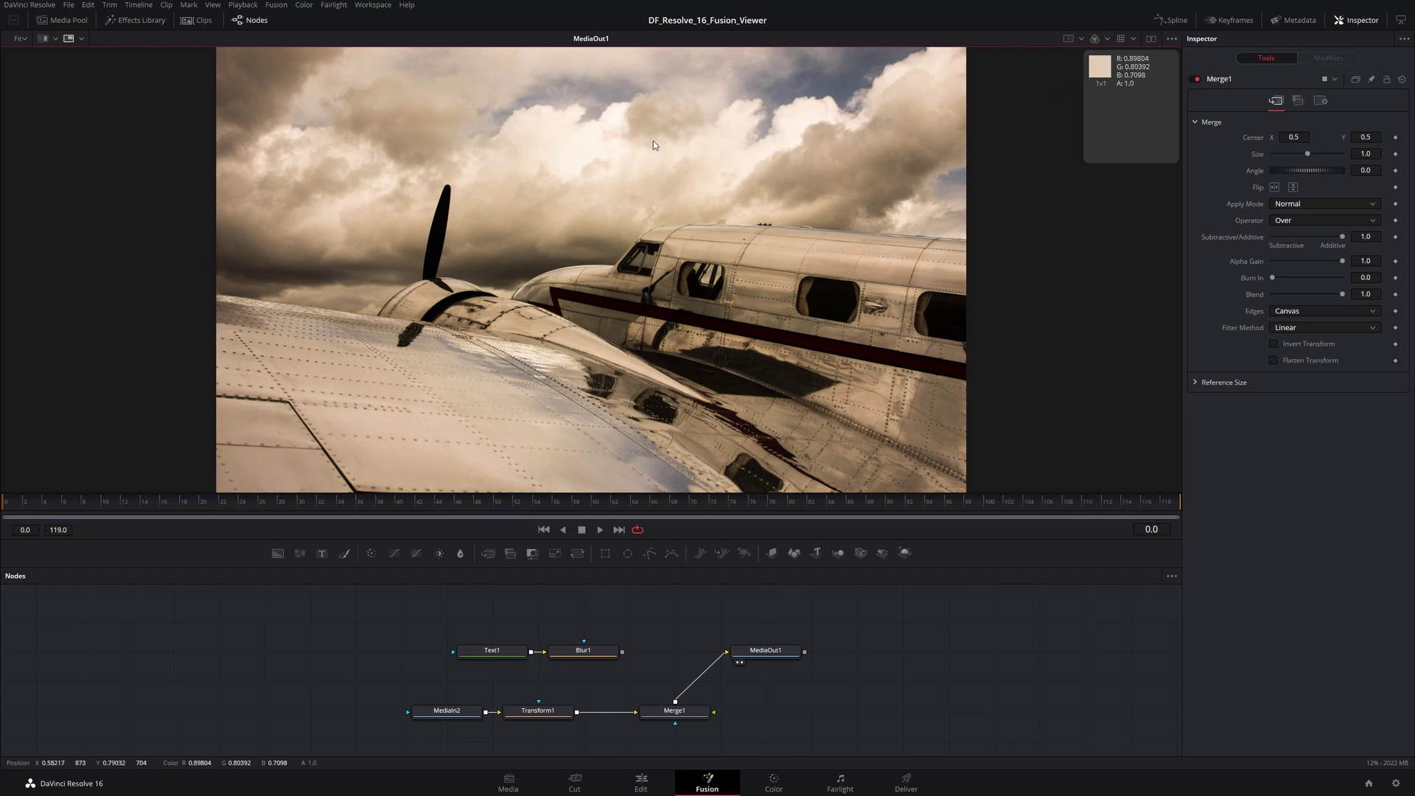
{"action": "left_click", "coordinate": [82, 38]}
{"action": "left_click", "coordinate": [96, 128]}
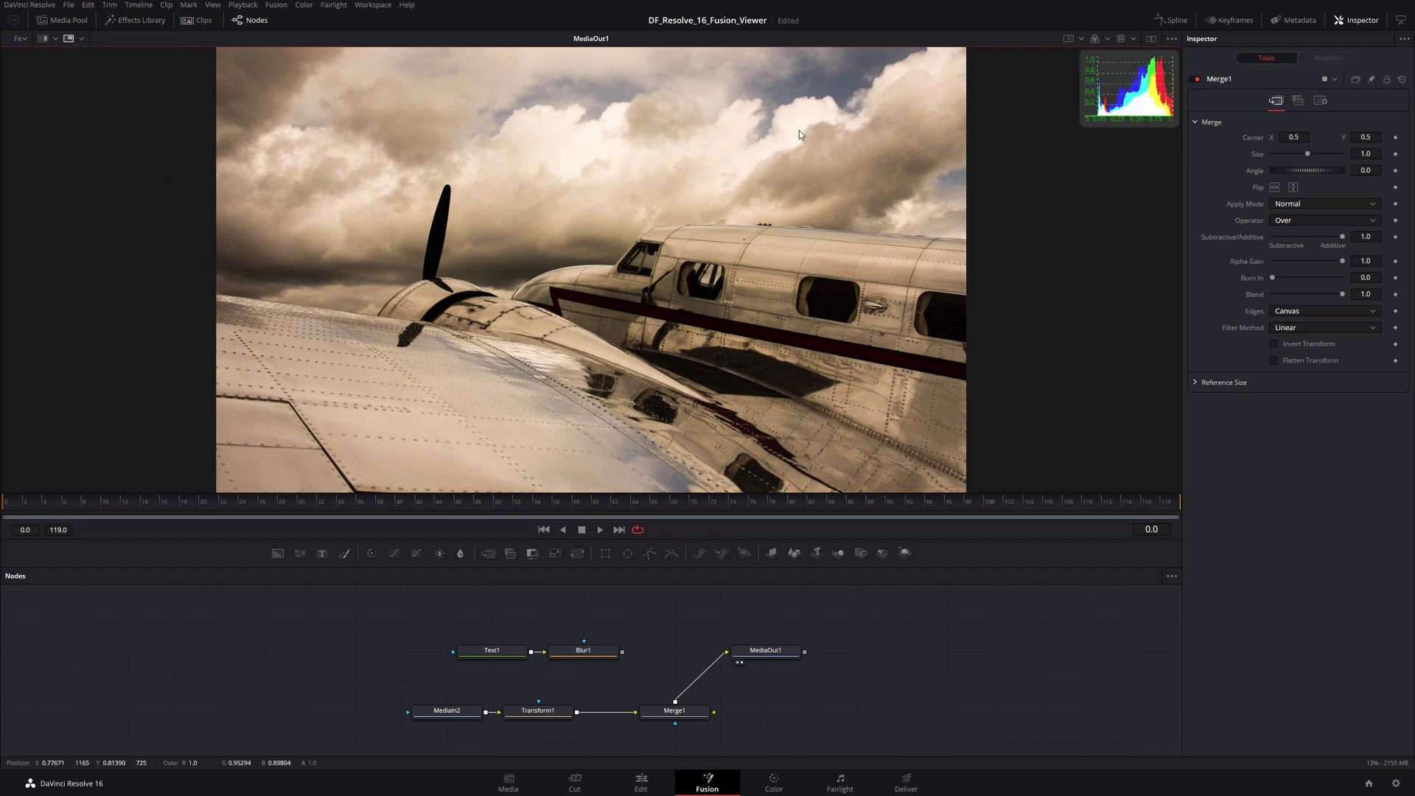
{"action": "left_click_drag", "start_coordinate": [1078, 126], "coordinate": [863, 252]}
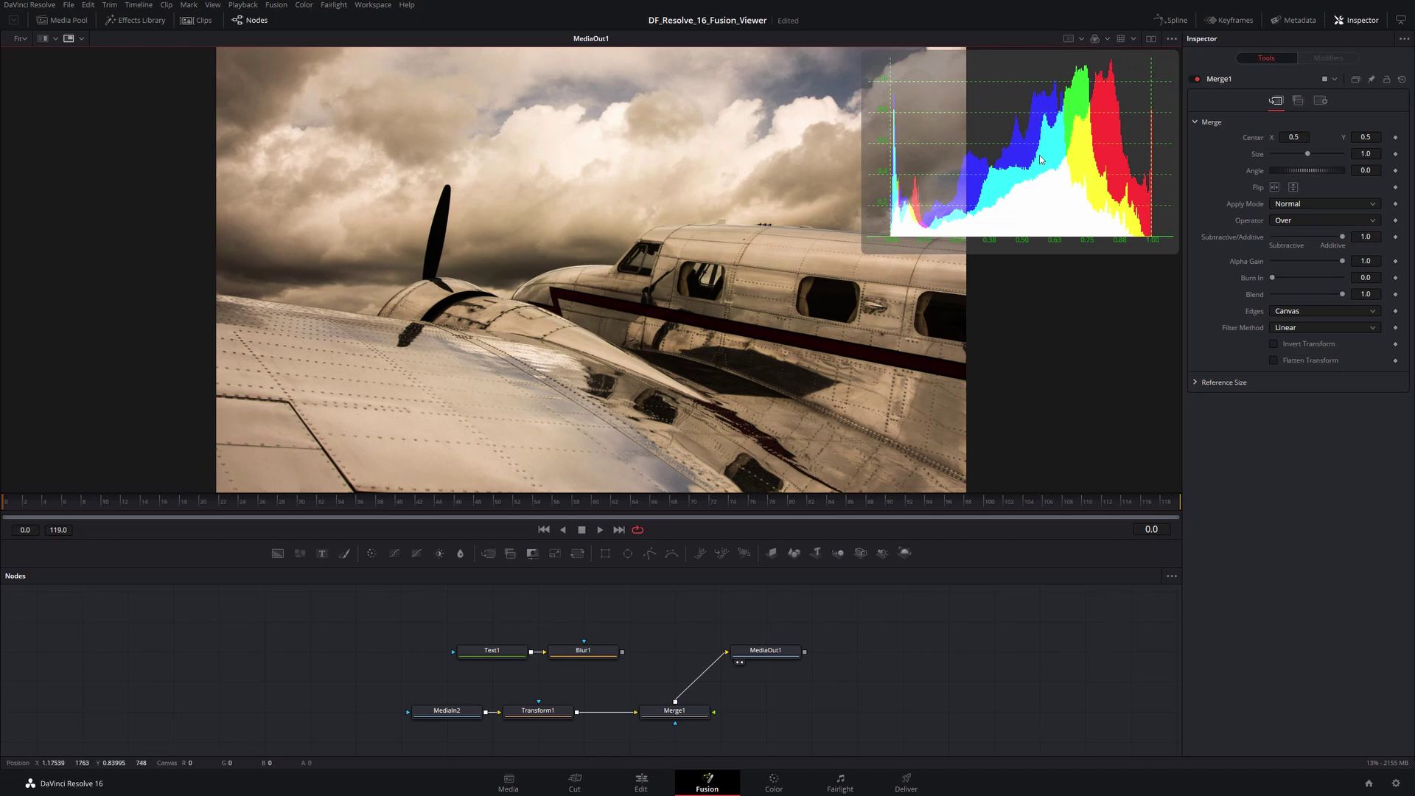
Step: Show only the blue channel in greyscale and shrink the histogram subview
{"action": "left_click", "coordinate": [1108, 41]}
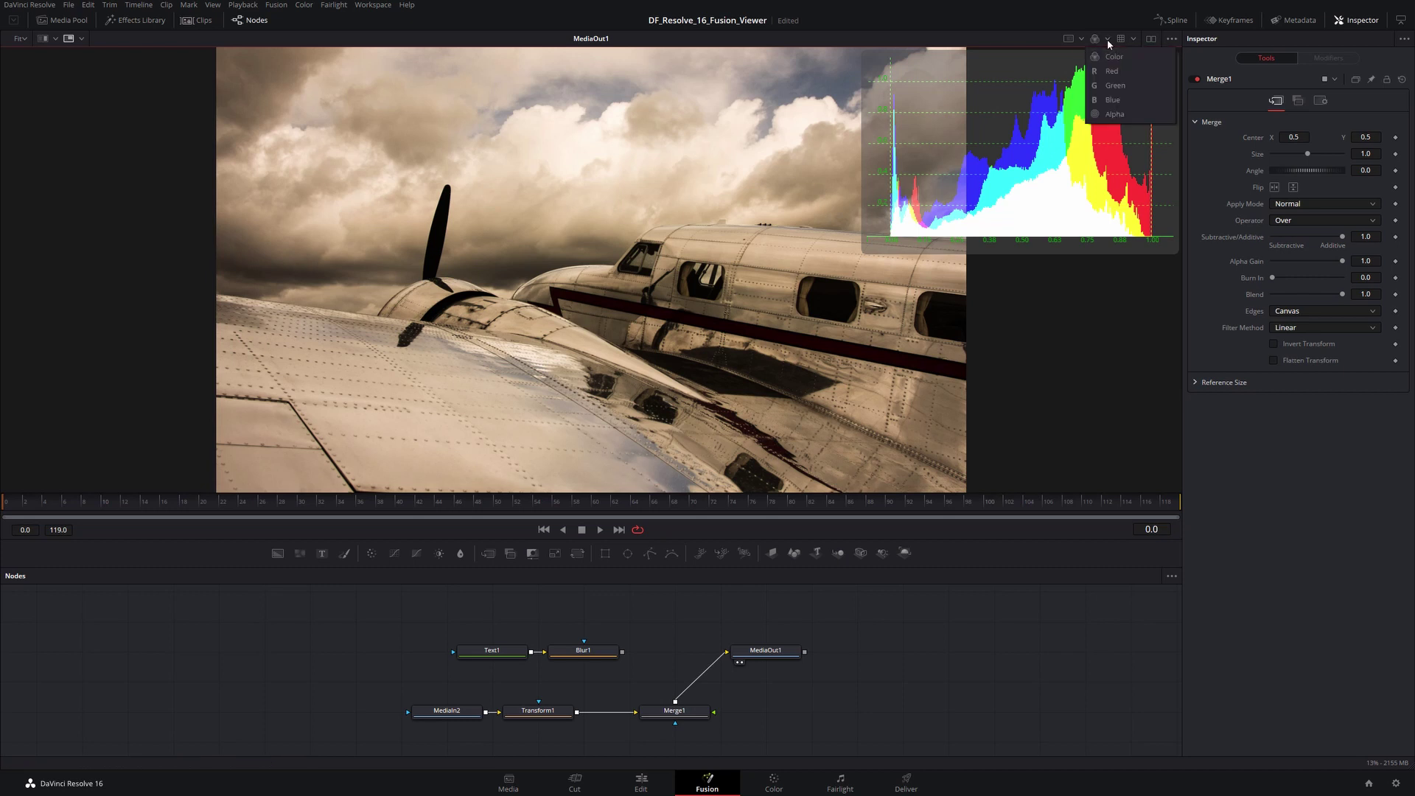
{"action": "left_click", "coordinate": [1114, 101]}
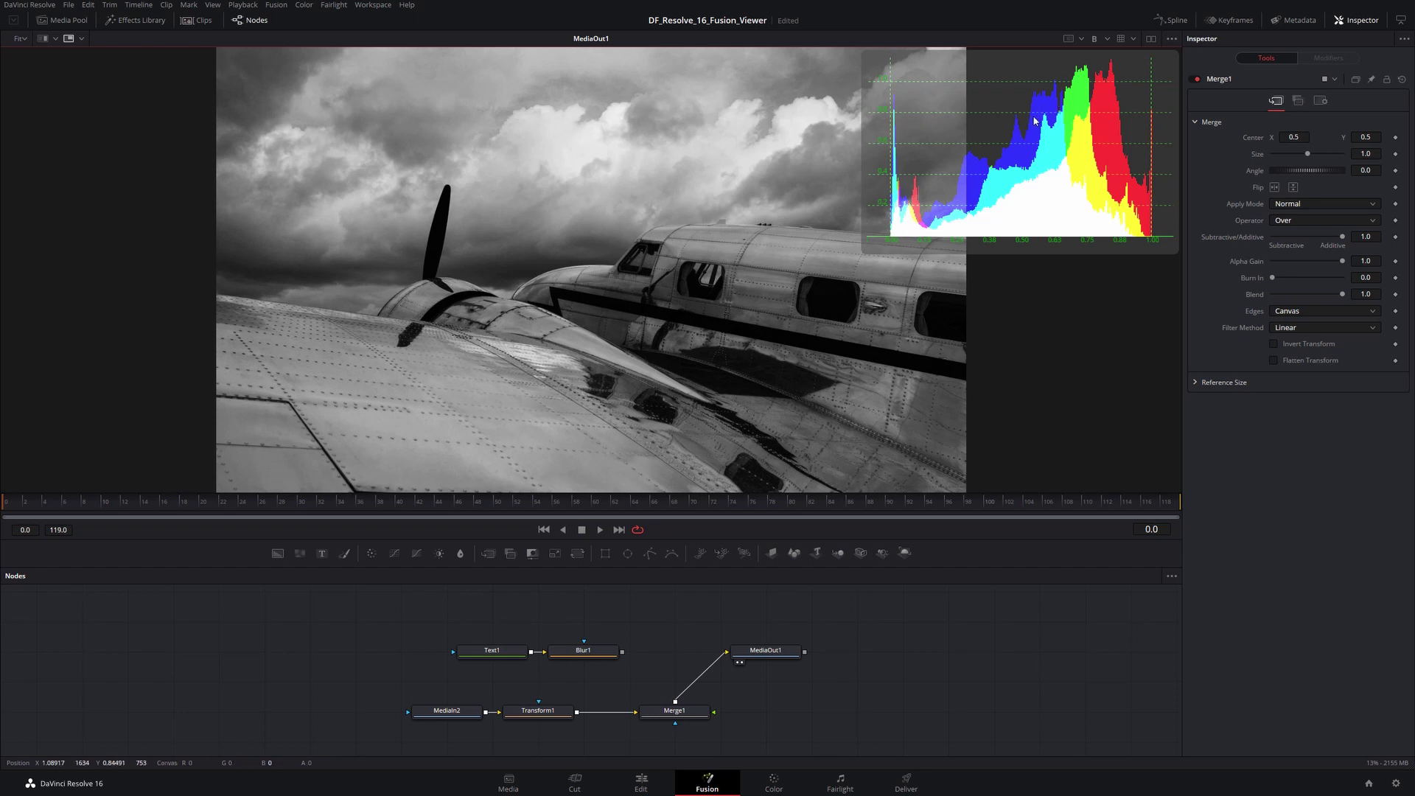
{"action": "left_click_drag", "start_coordinate": [864, 253], "coordinate": [917, 219]}
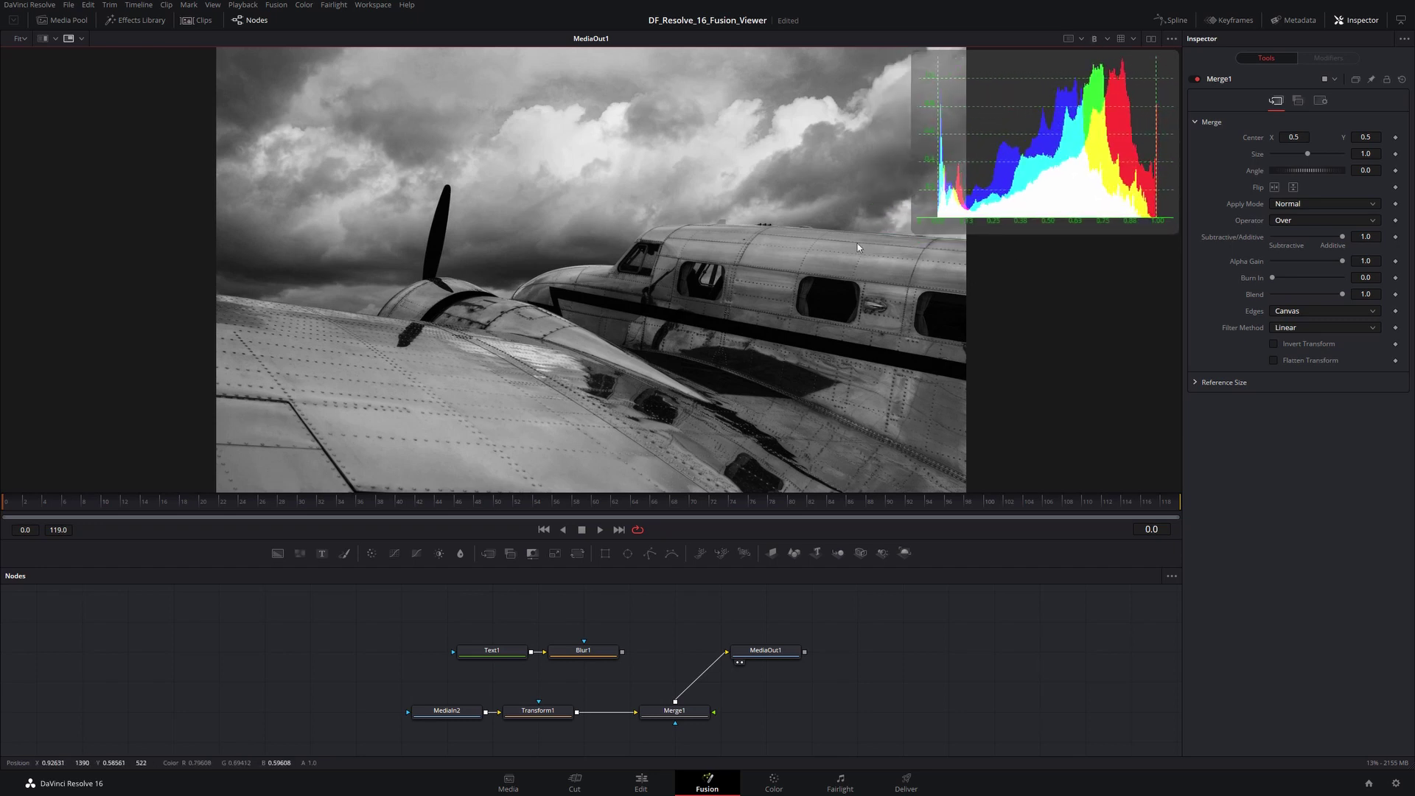
{"action": "left_click", "coordinate": [1095, 38]}
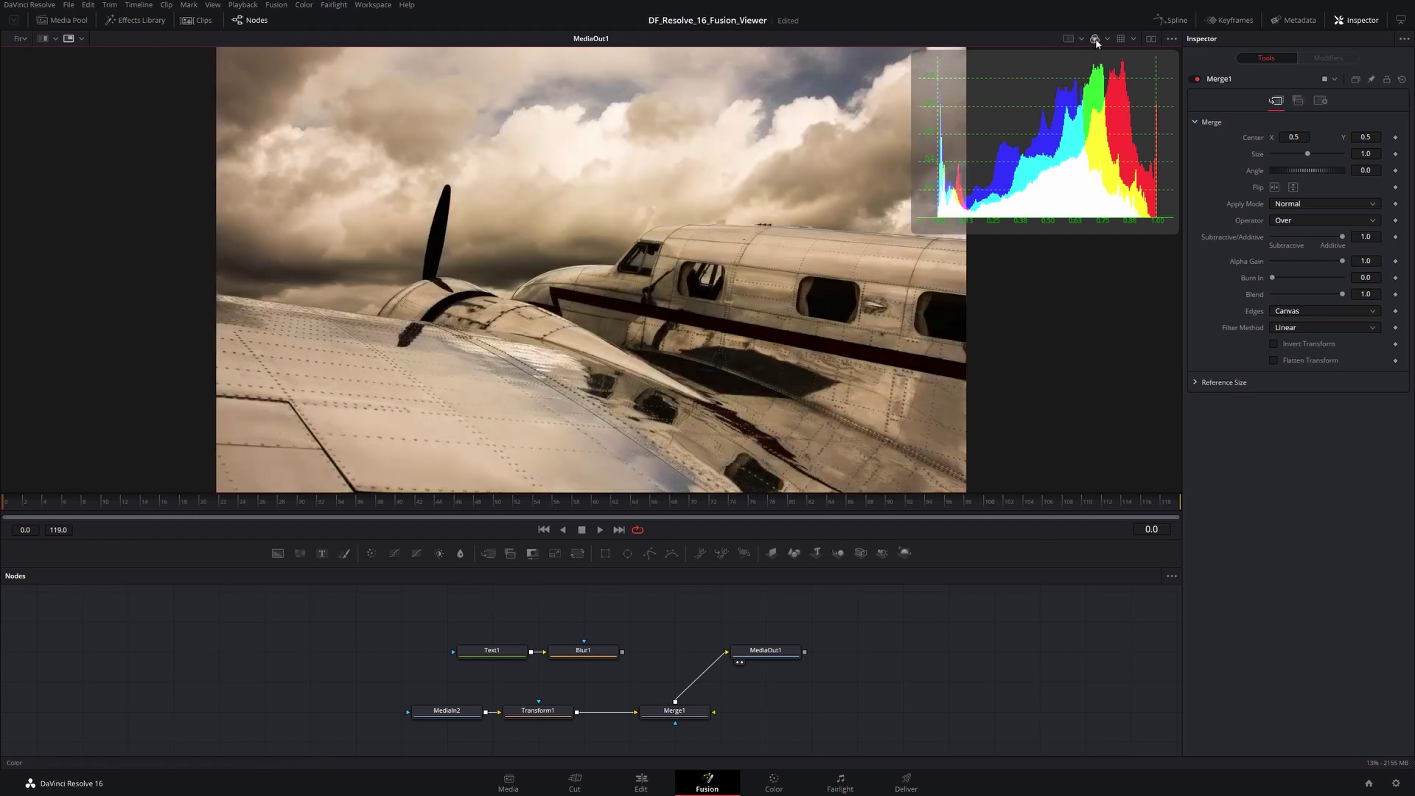
{"action": "left_click", "coordinate": [1094, 39]}
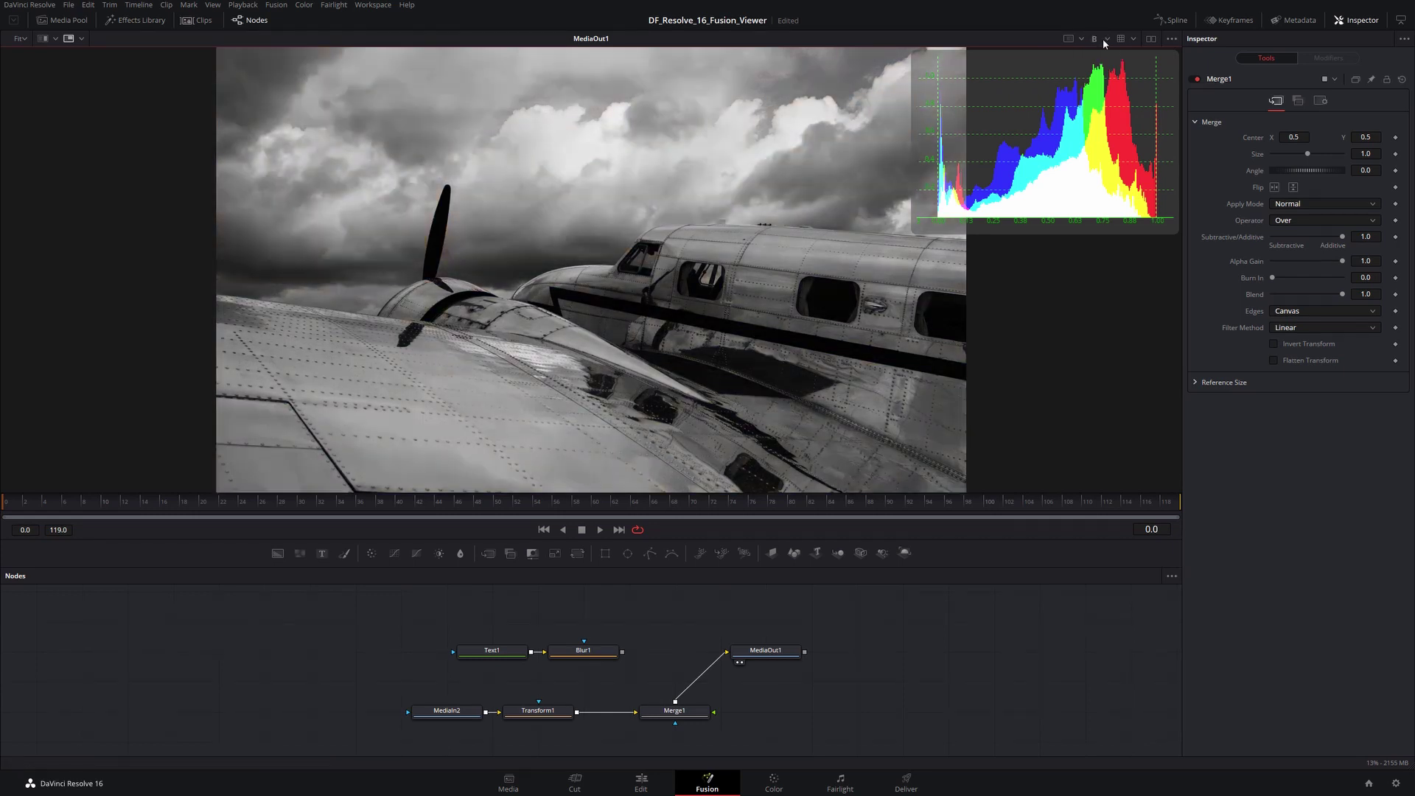
Step: Toggle the viewer between full colour and single-channel greyscale, then enlarge the histogram again
{"action": "left_click", "coordinate": [1107, 38]}
{"action": "left_click", "coordinate": [1114, 98]}
{"action": "left_click", "coordinate": [1107, 38]}
{"action": "left_click", "coordinate": [1109, 65]}
{"action": "left_click", "coordinate": [1094, 38]}
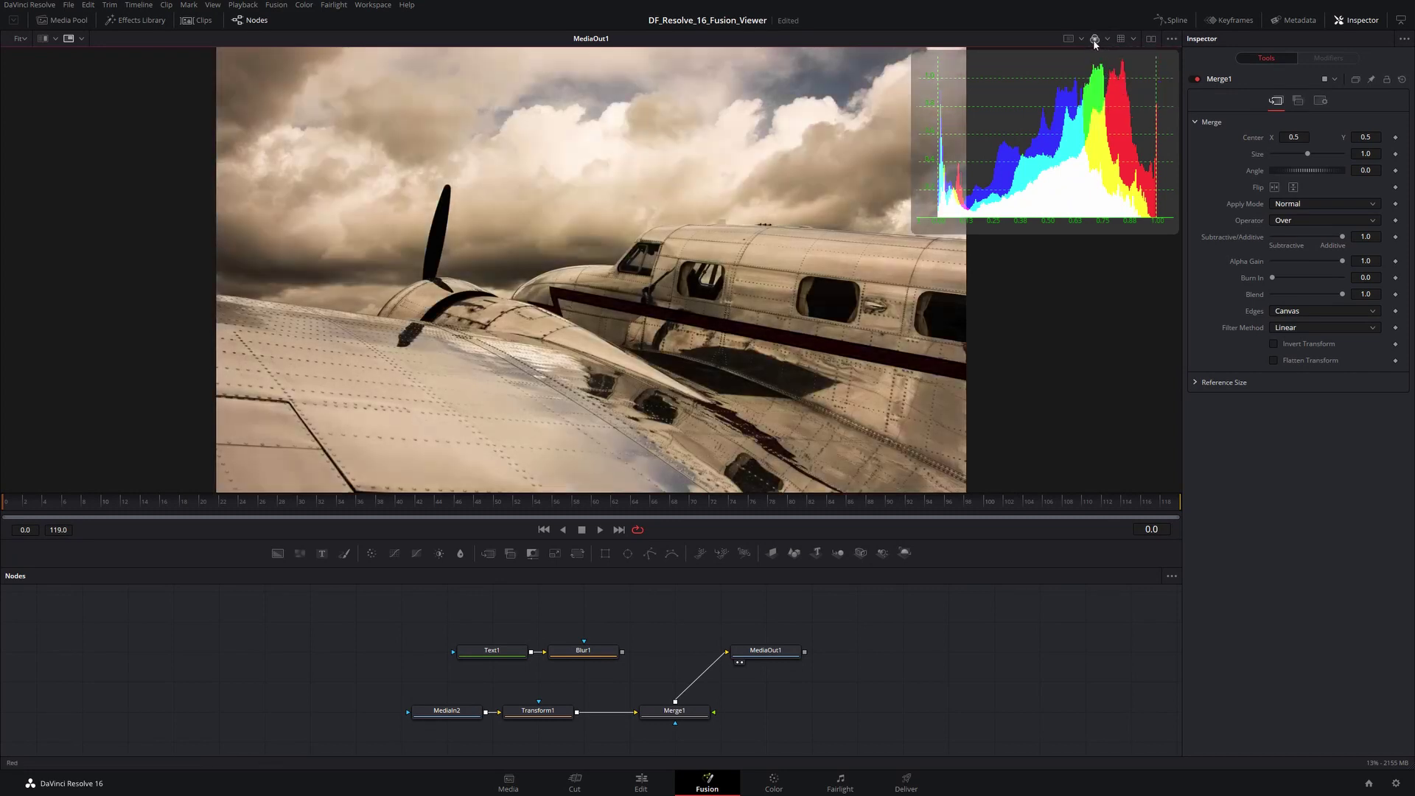
{"action": "left_click", "coordinate": [1094, 40]}
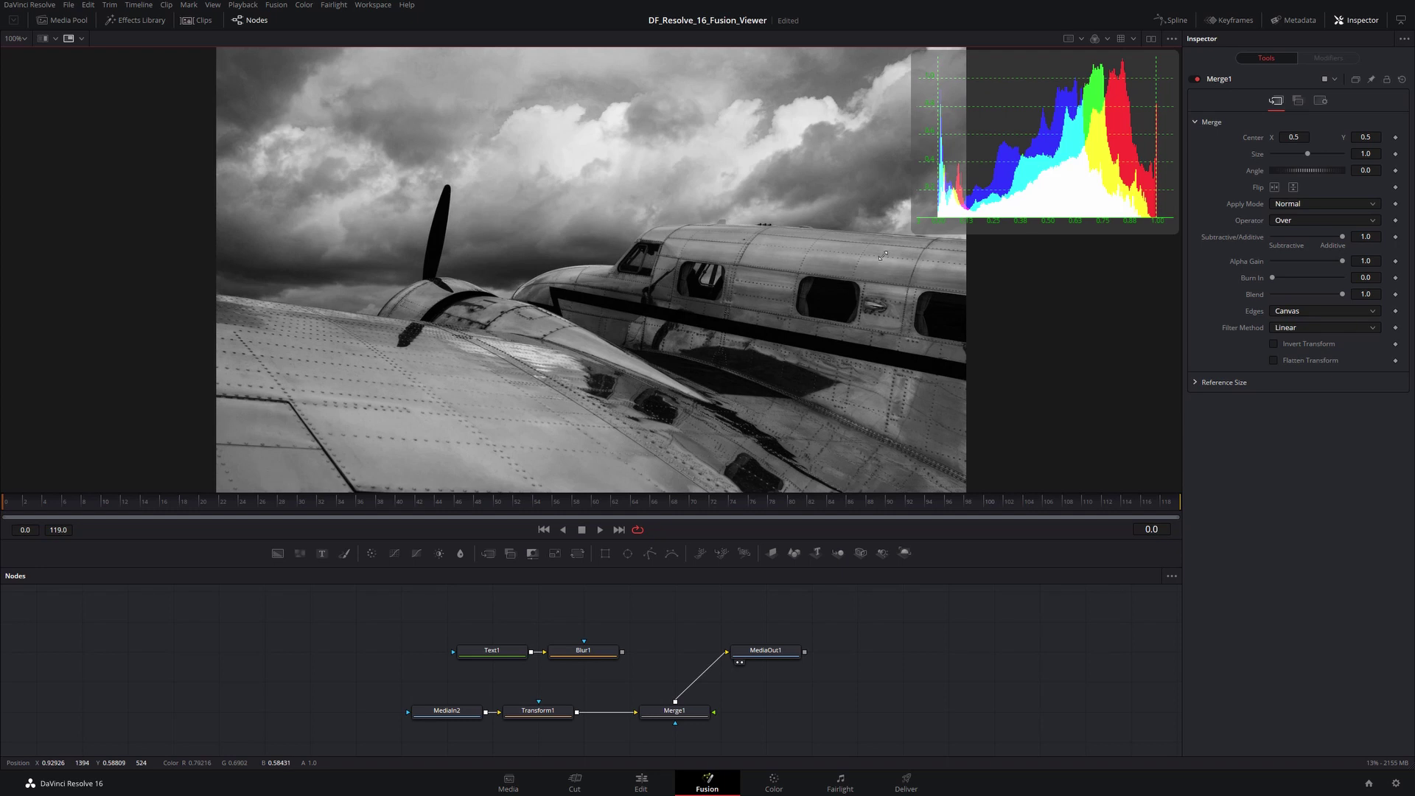
{"action": "left_click_drag", "start_coordinate": [883, 255], "coordinate": [881, 258]}
Step: Show the green channel in the histogram, then set the viewer scale to Fit
{"action": "left_click", "coordinate": [1107, 38]}
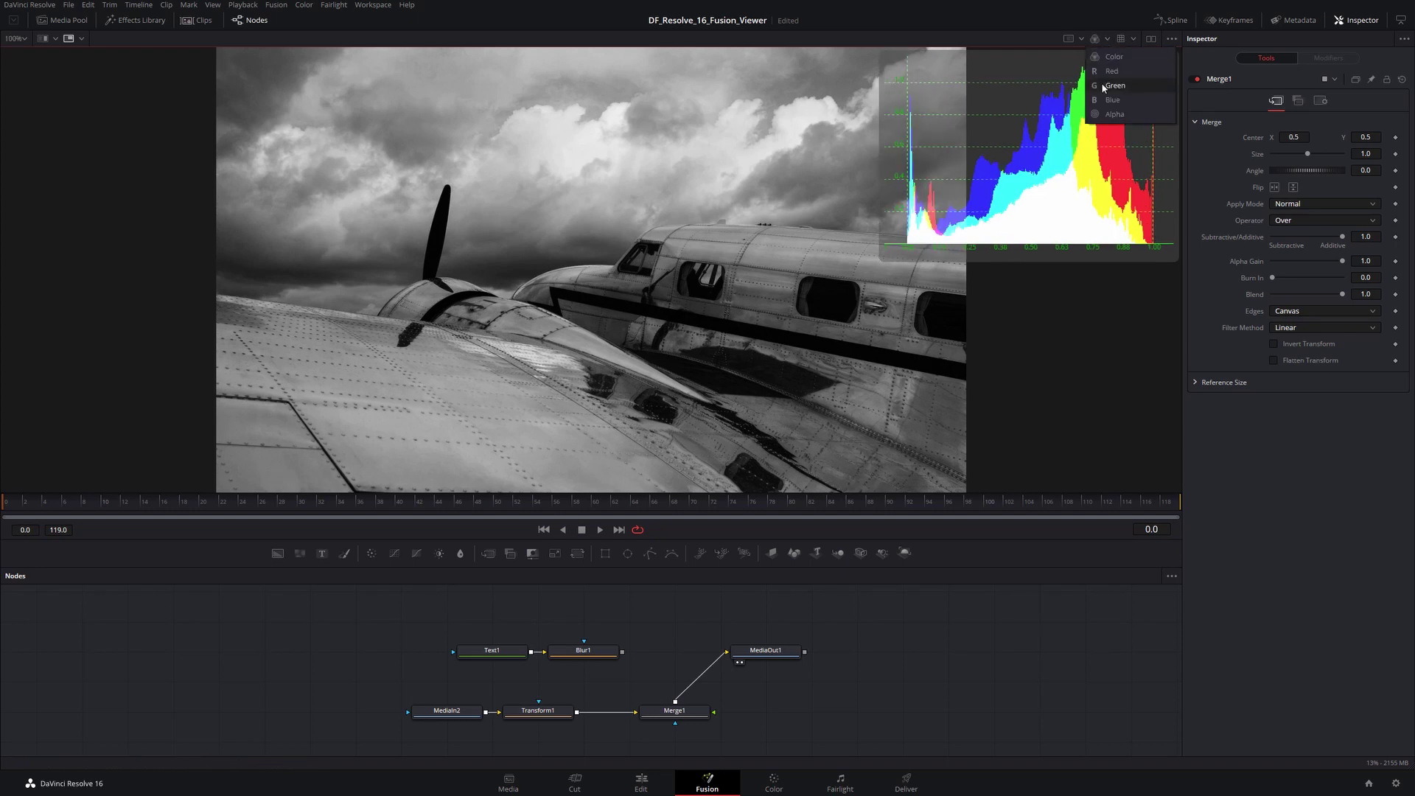
{"action": "left_click", "coordinate": [1107, 86]}
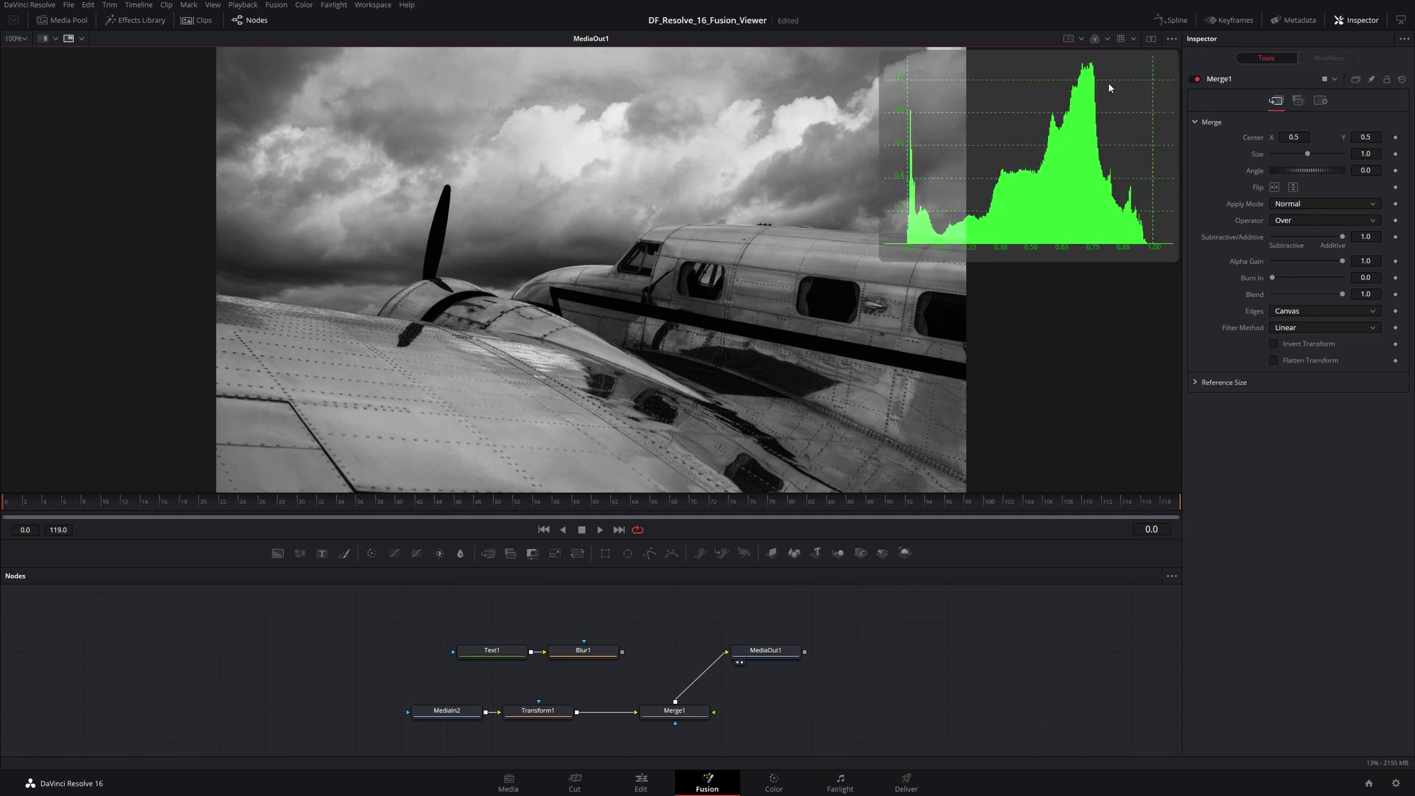
{"action": "left_click", "coordinate": [1104, 43]}
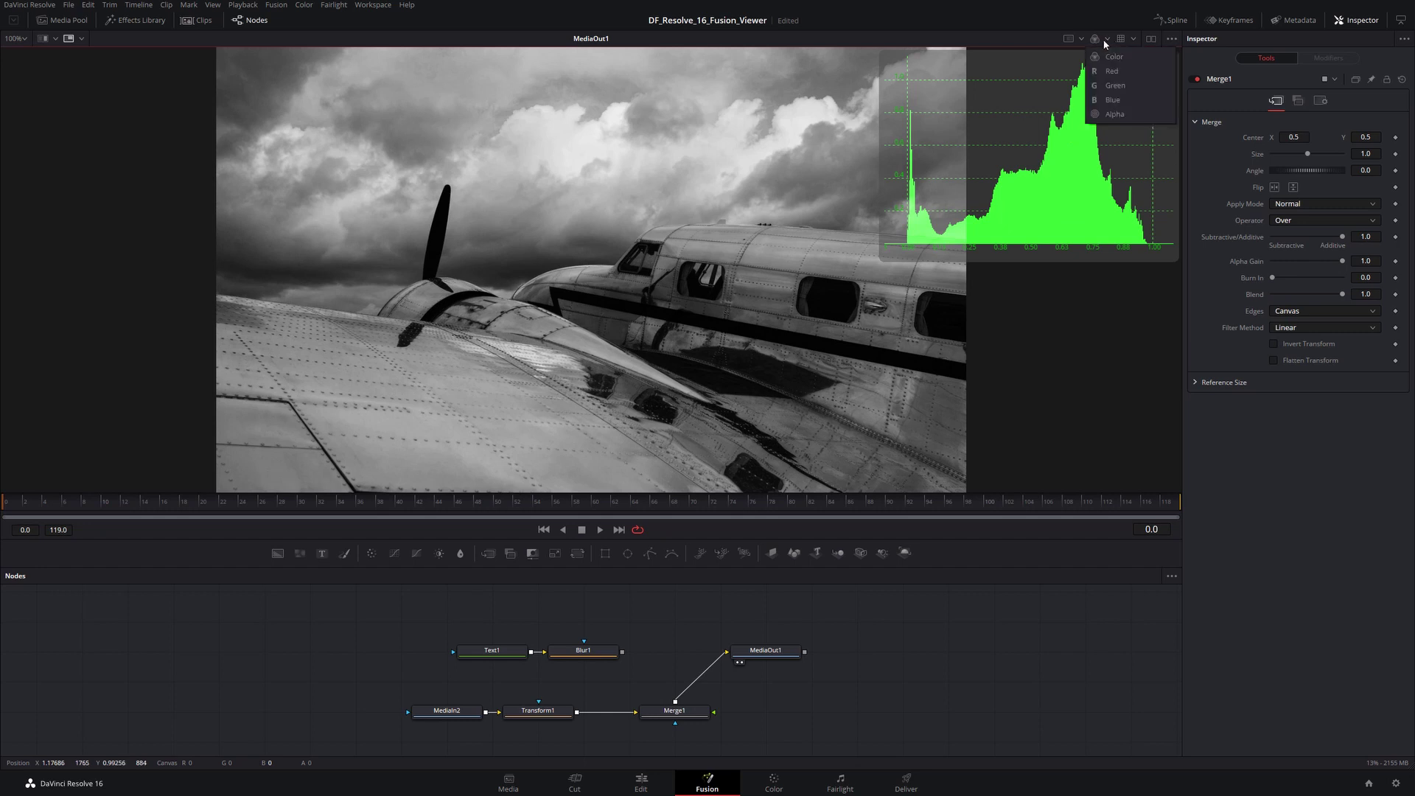
{"action": "left_click", "coordinate": [1104, 89]}
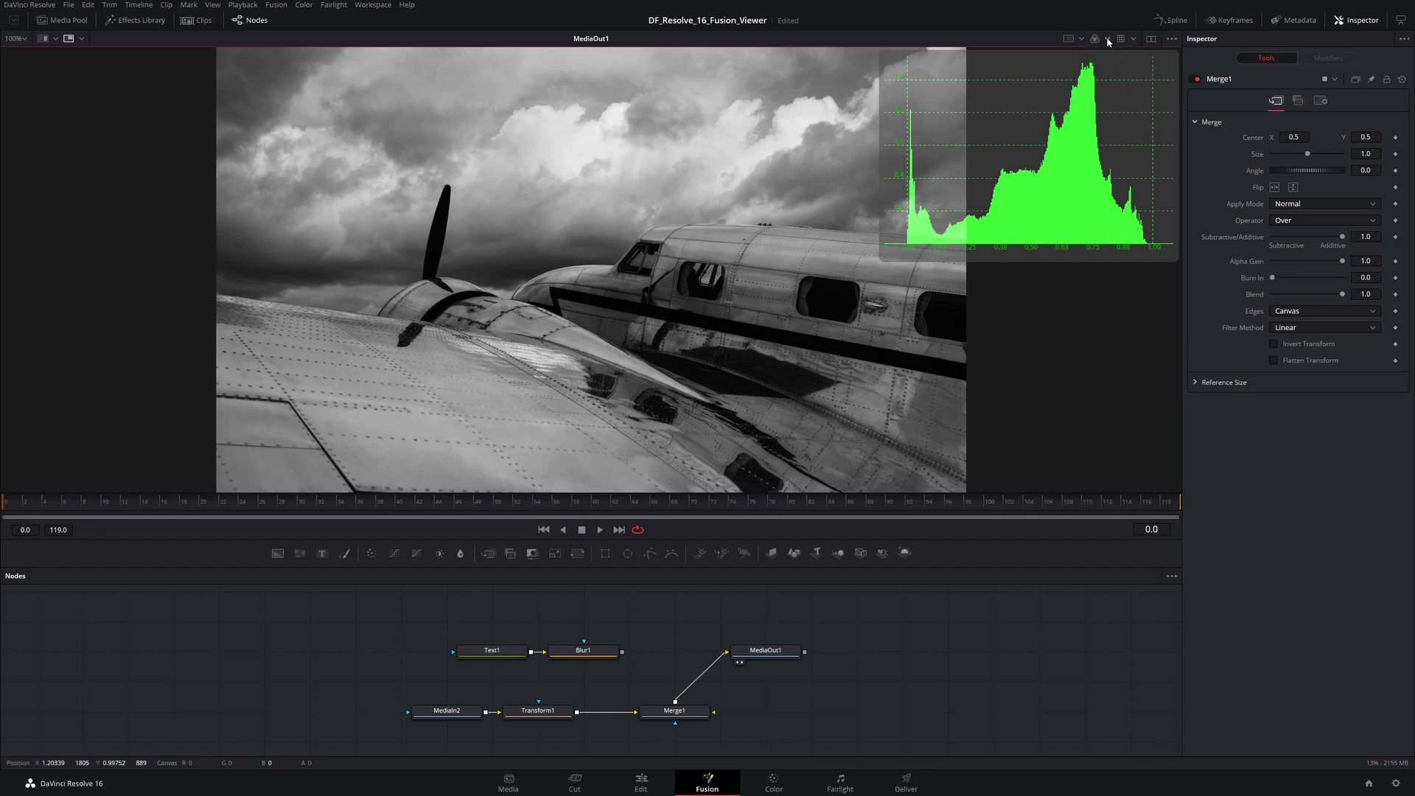
{"action": "left_click", "coordinate": [16, 38]}
{"action": "left_click", "coordinate": [92, 140]}
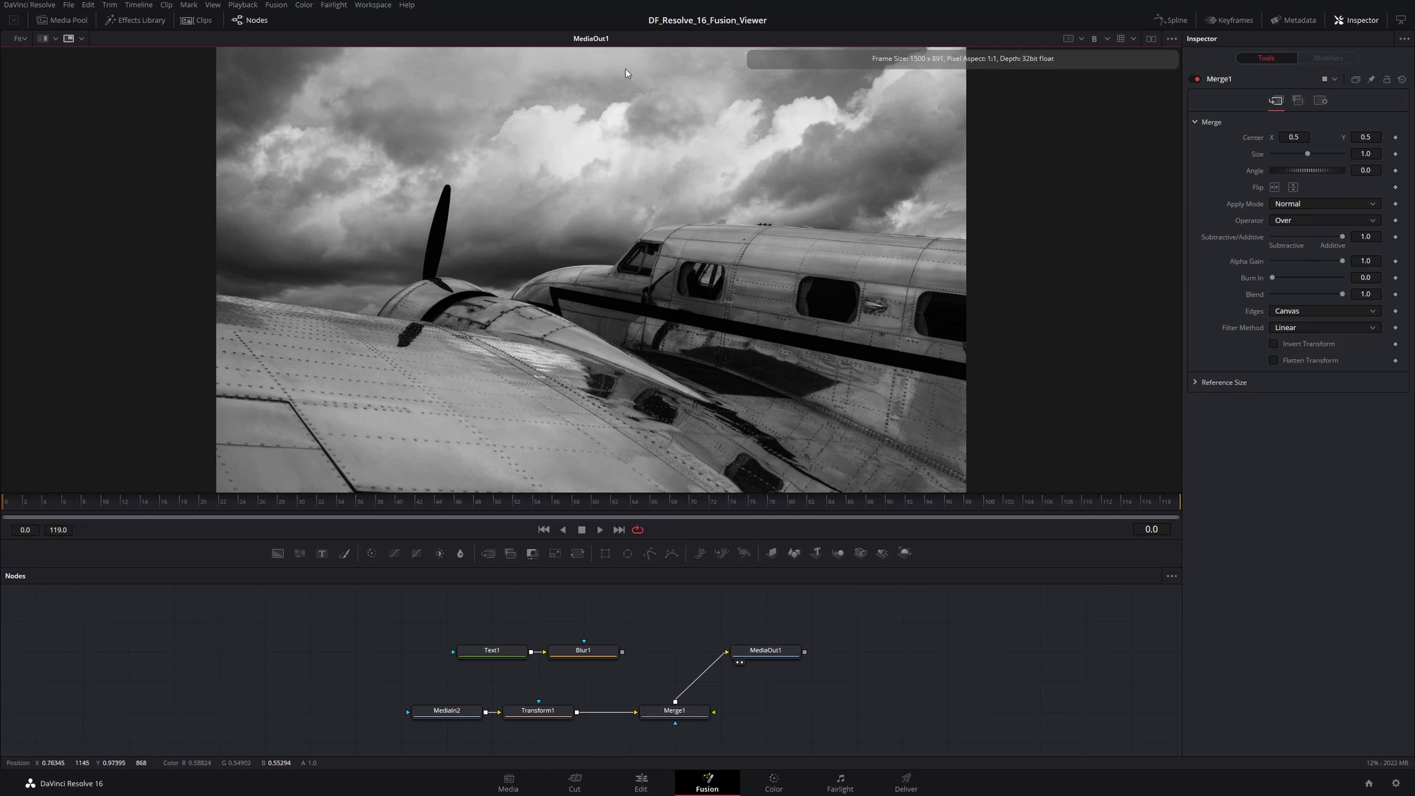
Step: Select Text1, try the Metadata subview, switch to a Vectorscope, and set channels back to Color
{"action": "left_click", "coordinate": [500, 655]}
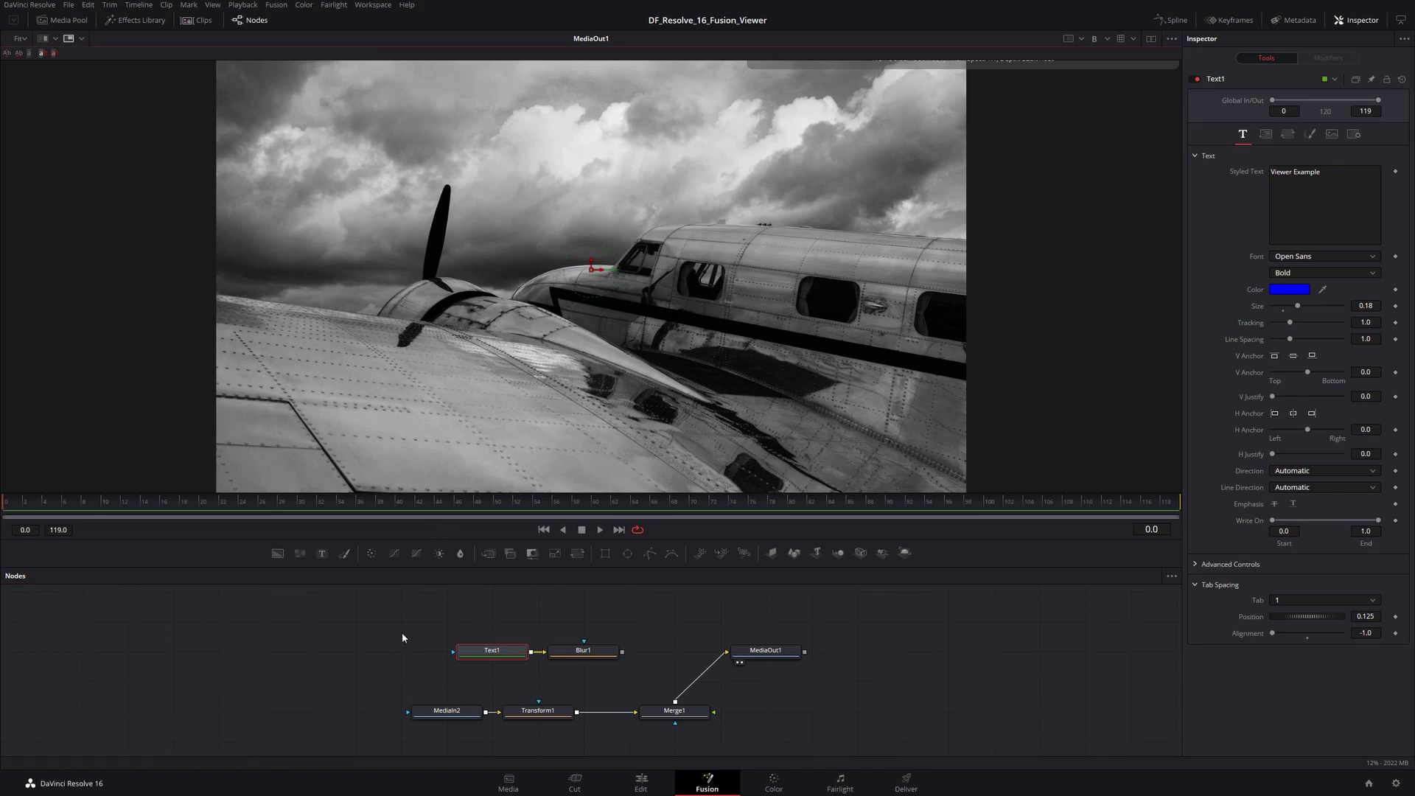
{"action": "left_click", "coordinate": [81, 38]}
{"action": "left_click", "coordinate": [91, 146]}
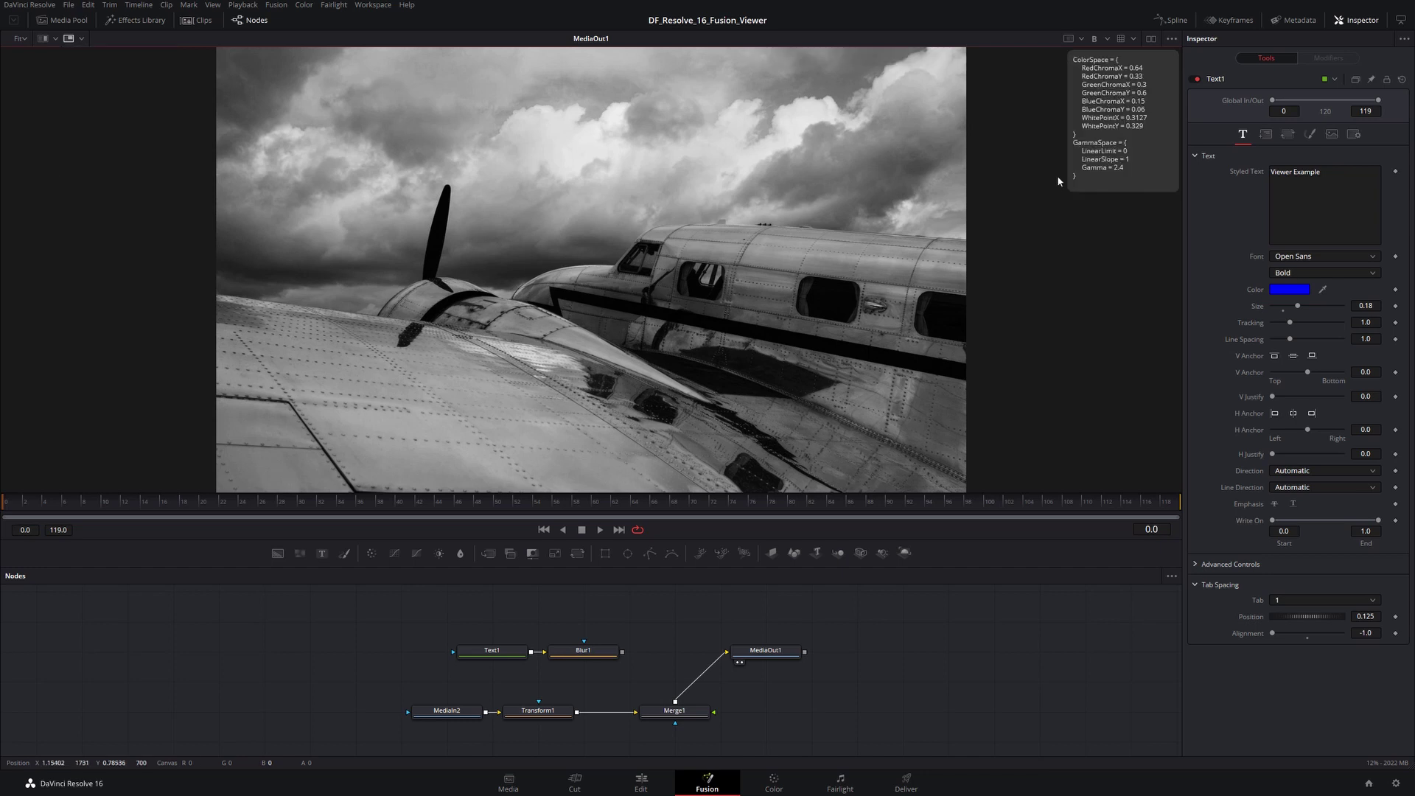
{"action": "left_click", "coordinate": [81, 37]}
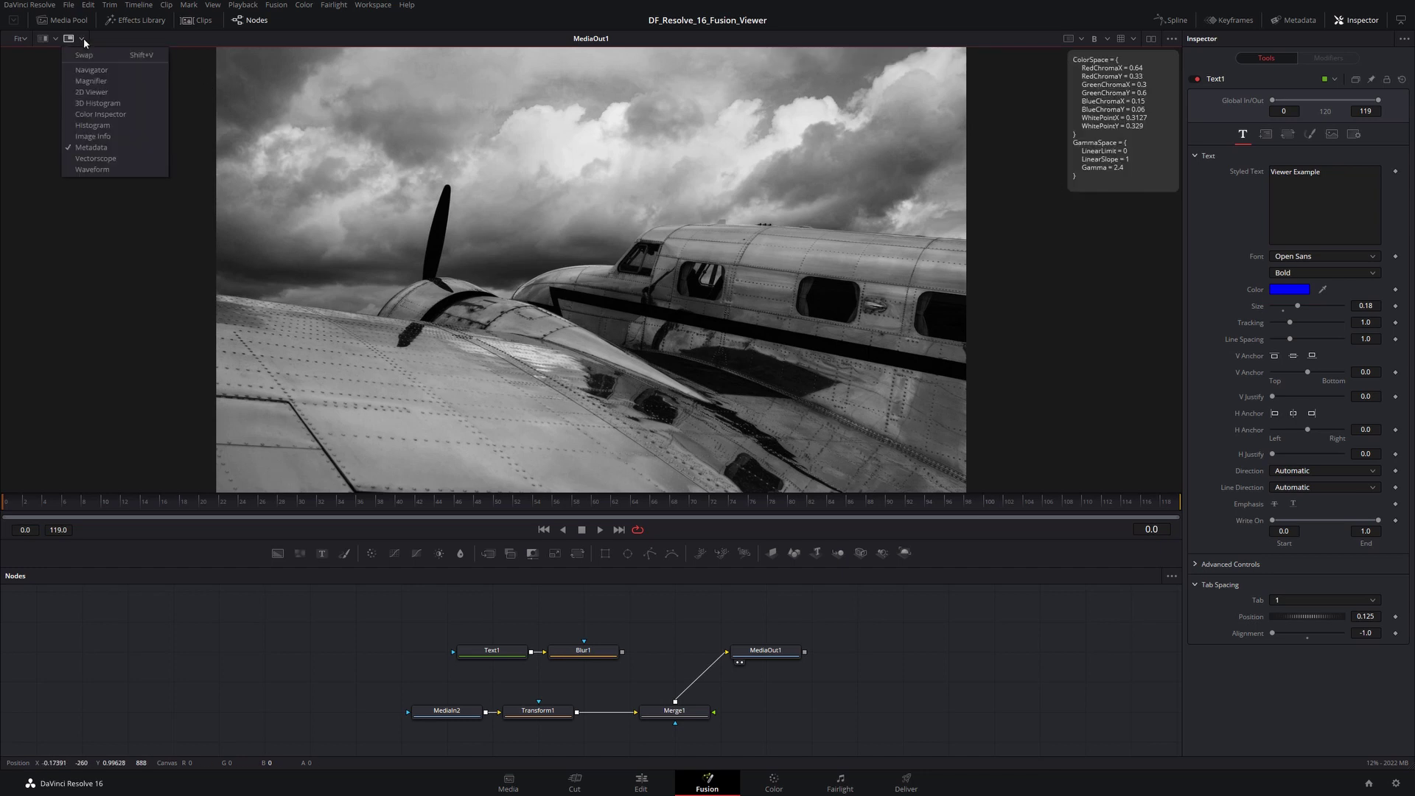
{"action": "left_click", "coordinate": [104, 159]}
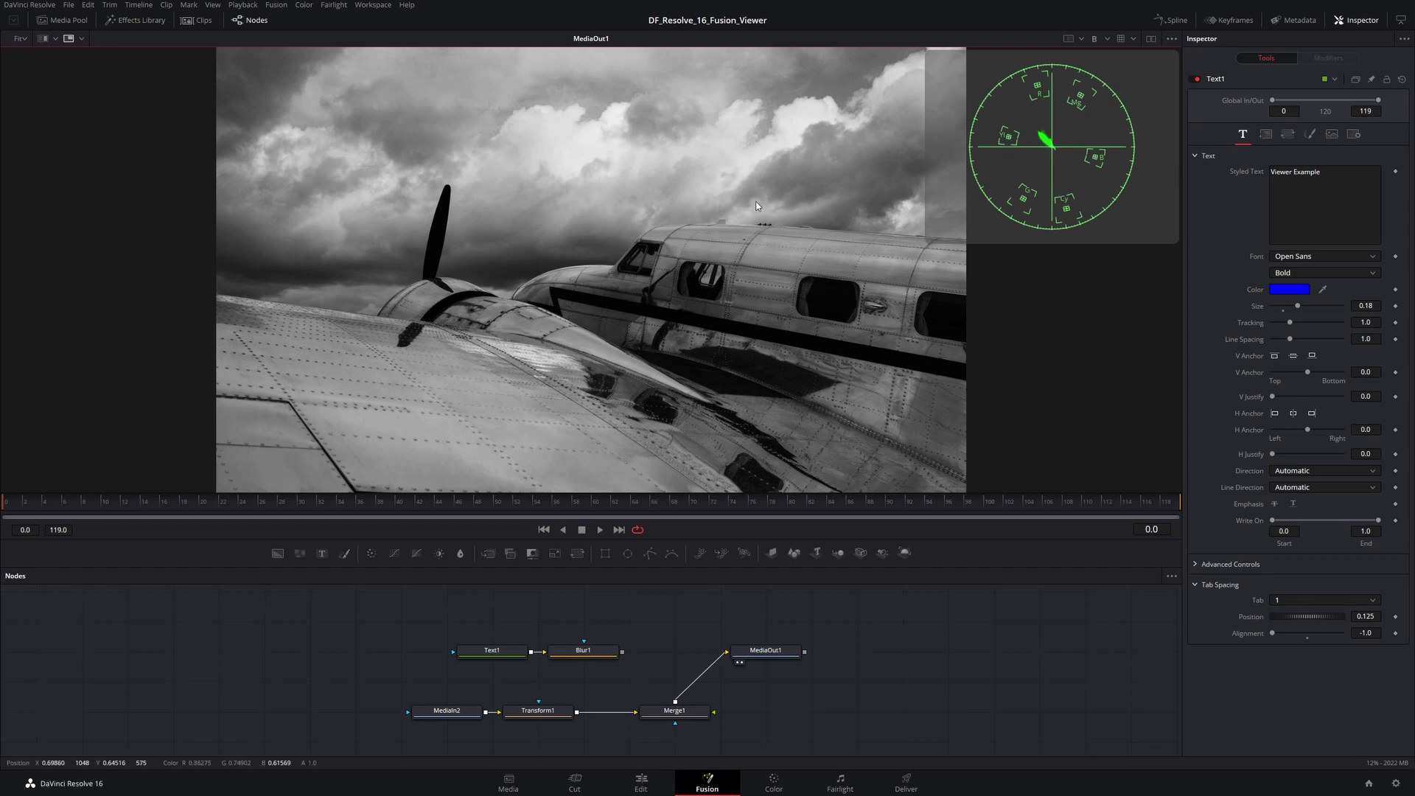
{"action": "left_click", "coordinate": [1105, 37]}
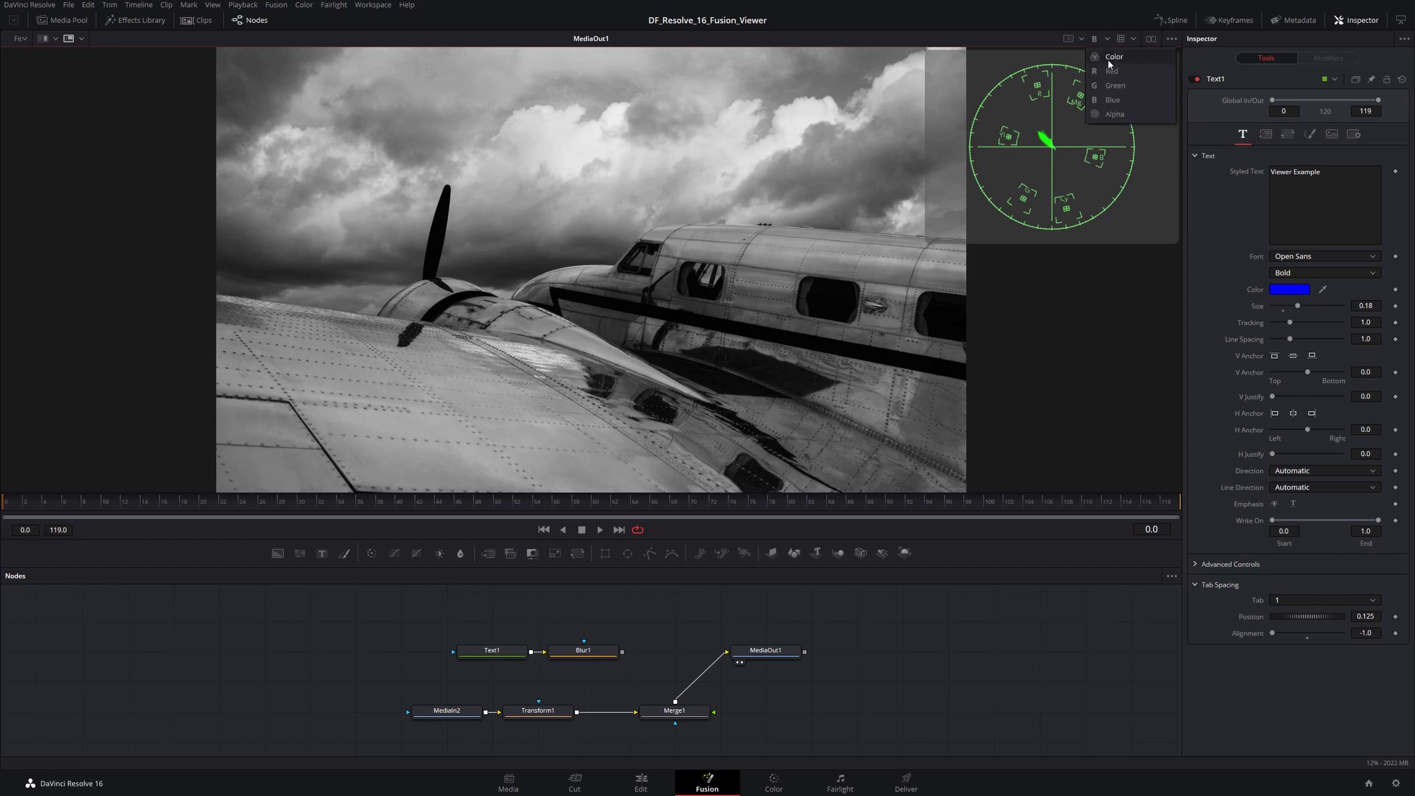
{"action": "left_click", "coordinate": [1105, 56]}
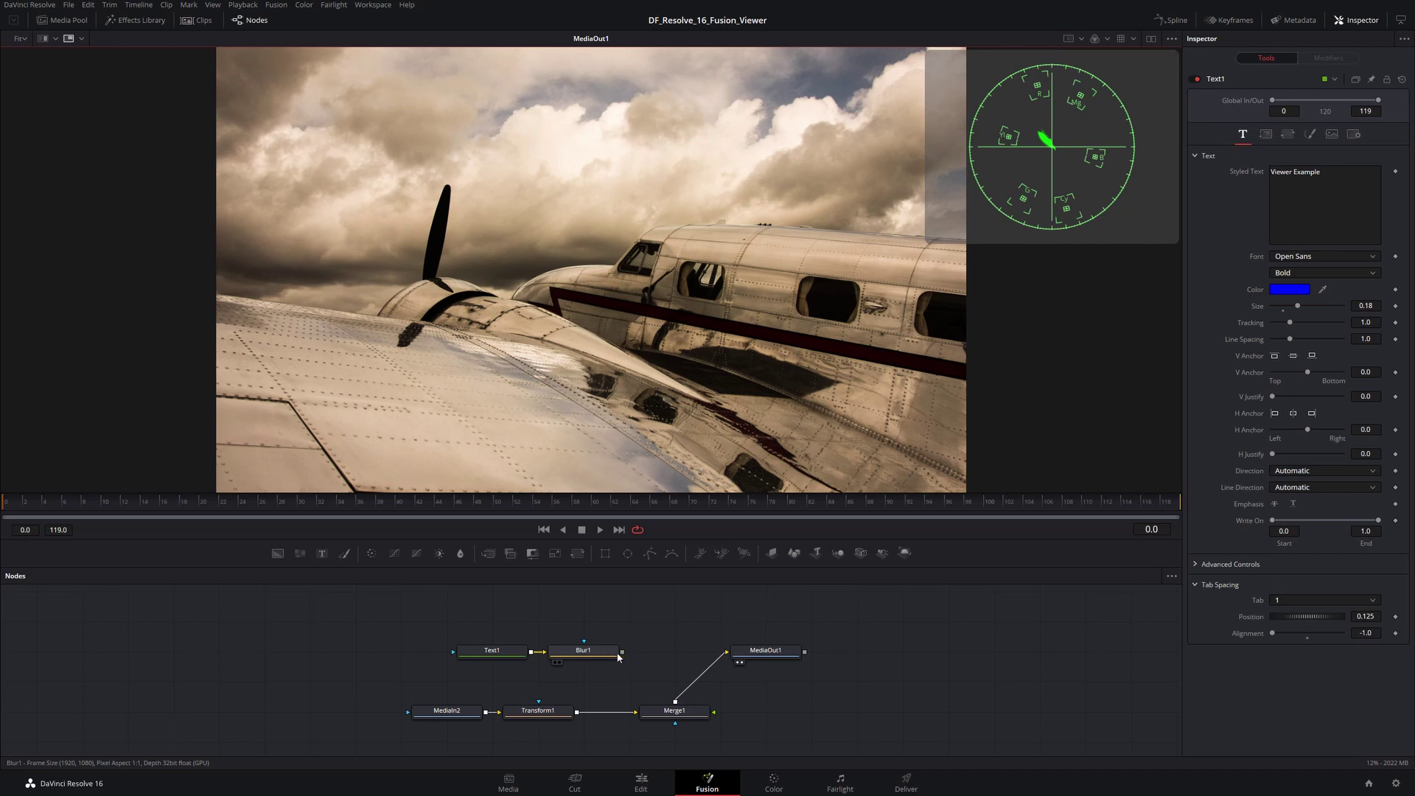
Step: Connect Blur1's output into Merge1's foreground input and switch the subview to Waveform
{"action": "left_click_drag", "start_coordinate": [622, 652], "coordinate": [675, 715]}
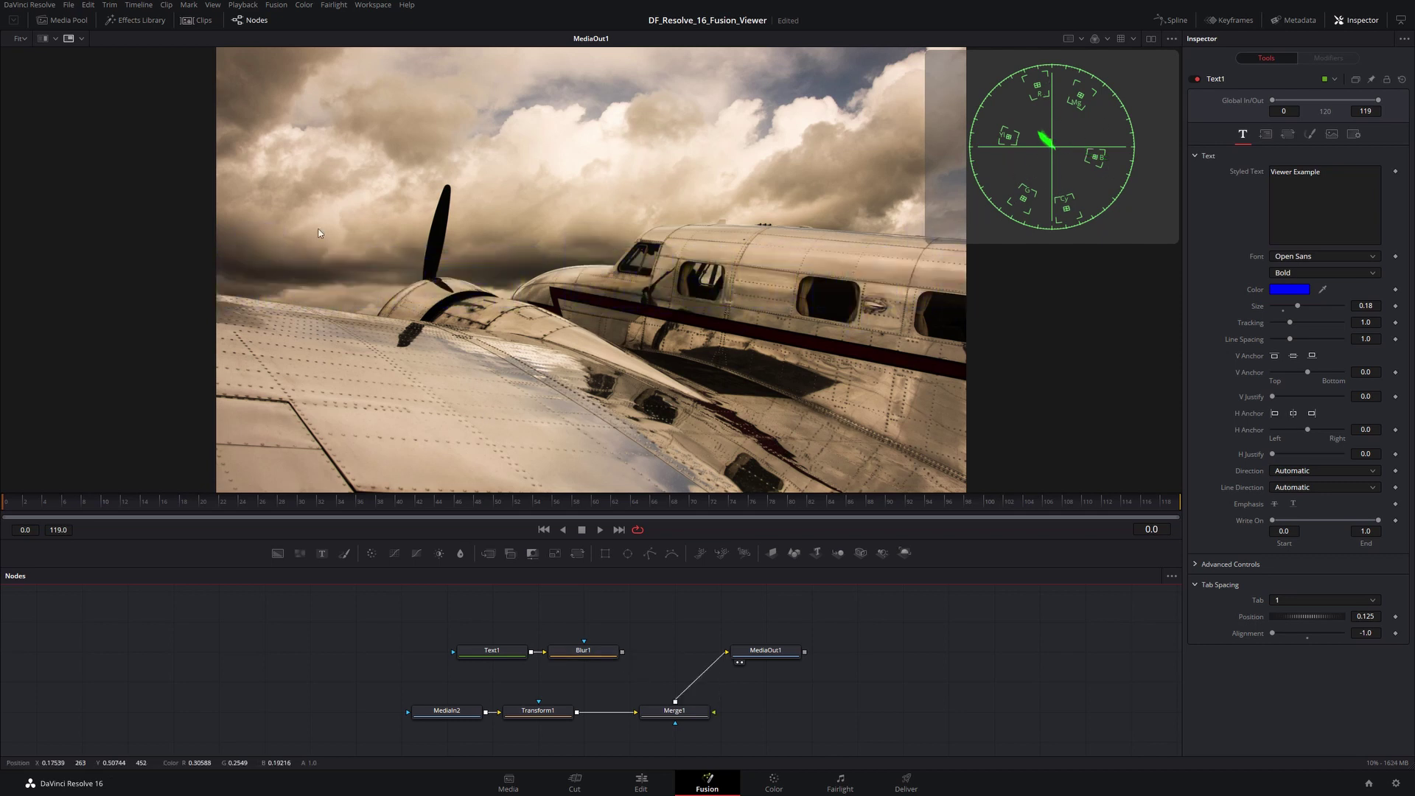
{"action": "left_click", "coordinate": [82, 39]}
{"action": "left_click", "coordinate": [92, 169]}
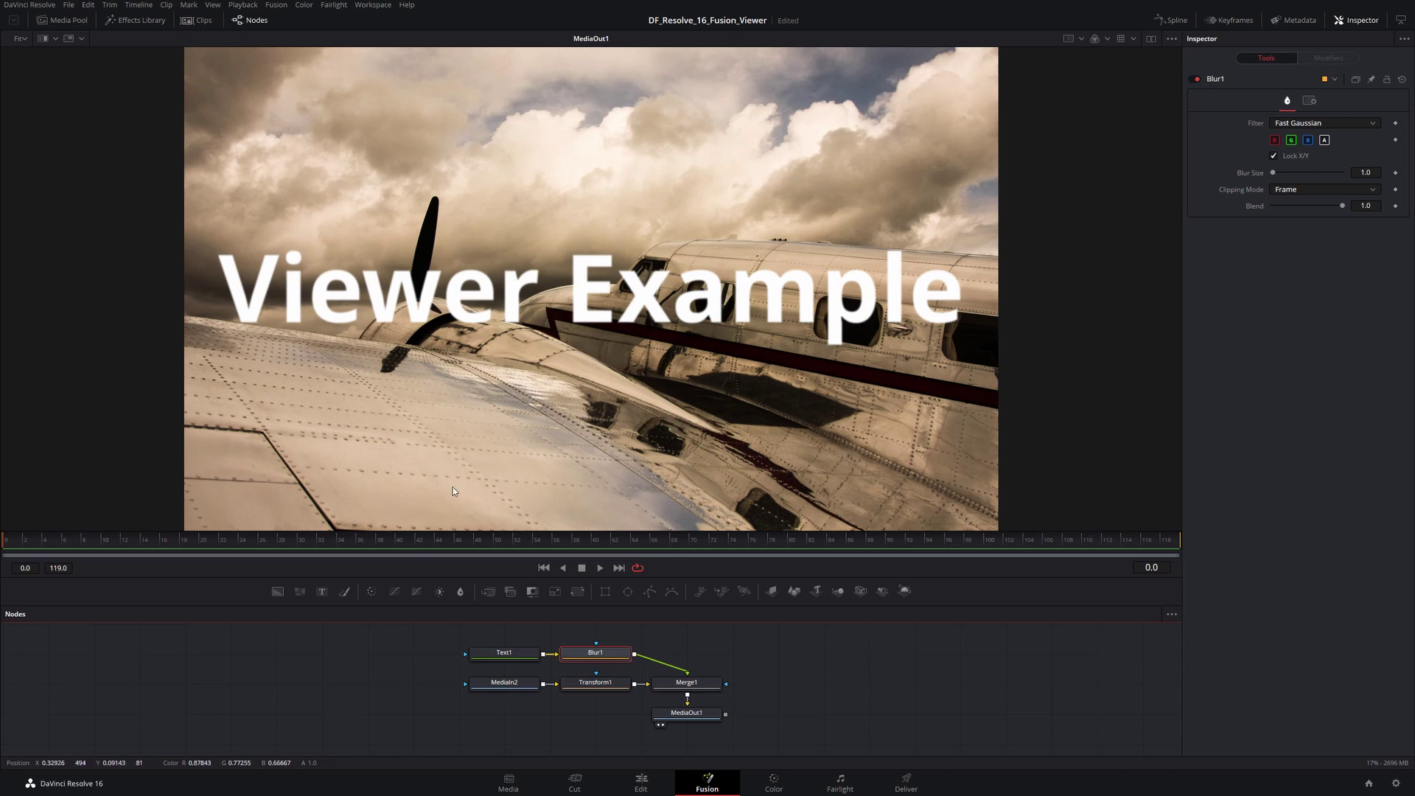
Step: Show Text1 alone in the left of two viewers and turn on Region > Show DoD
{"action": "left_click", "coordinate": [506, 654]}
{"action": "left_click", "coordinate": [1151, 39]}
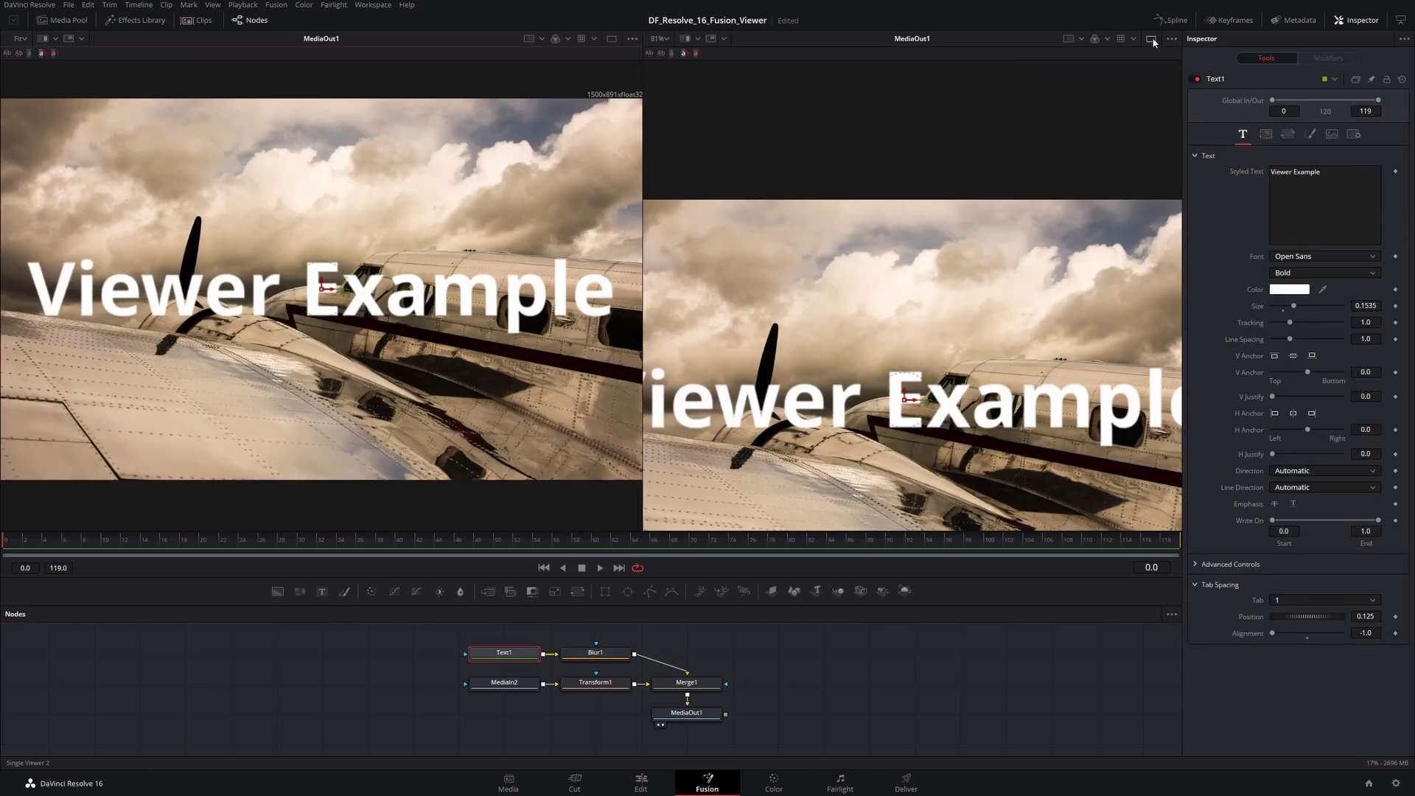
{"action": "left_click_drag", "start_coordinate": [504, 652], "coordinate": [347, 341]}
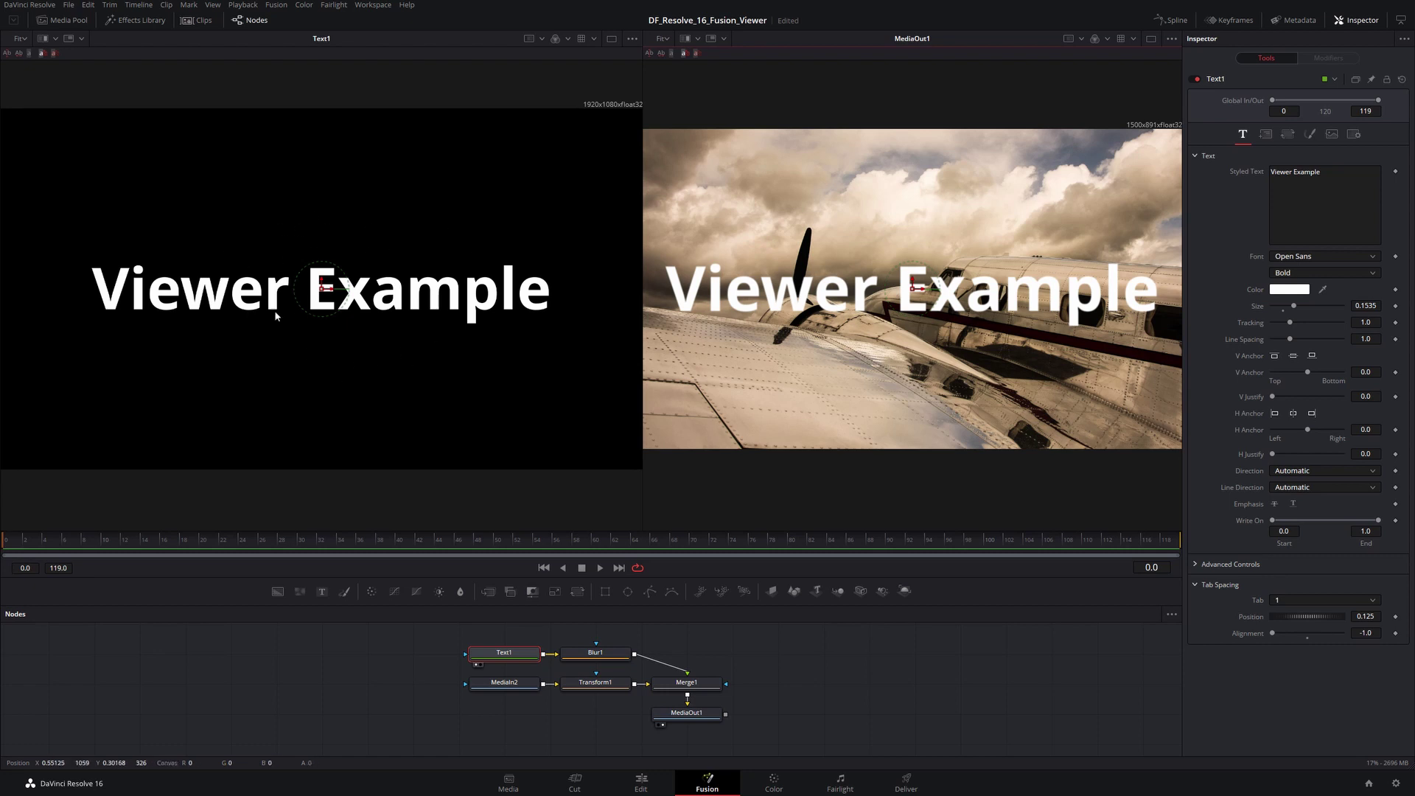
{"action": "right_click", "coordinate": [382, 176]}
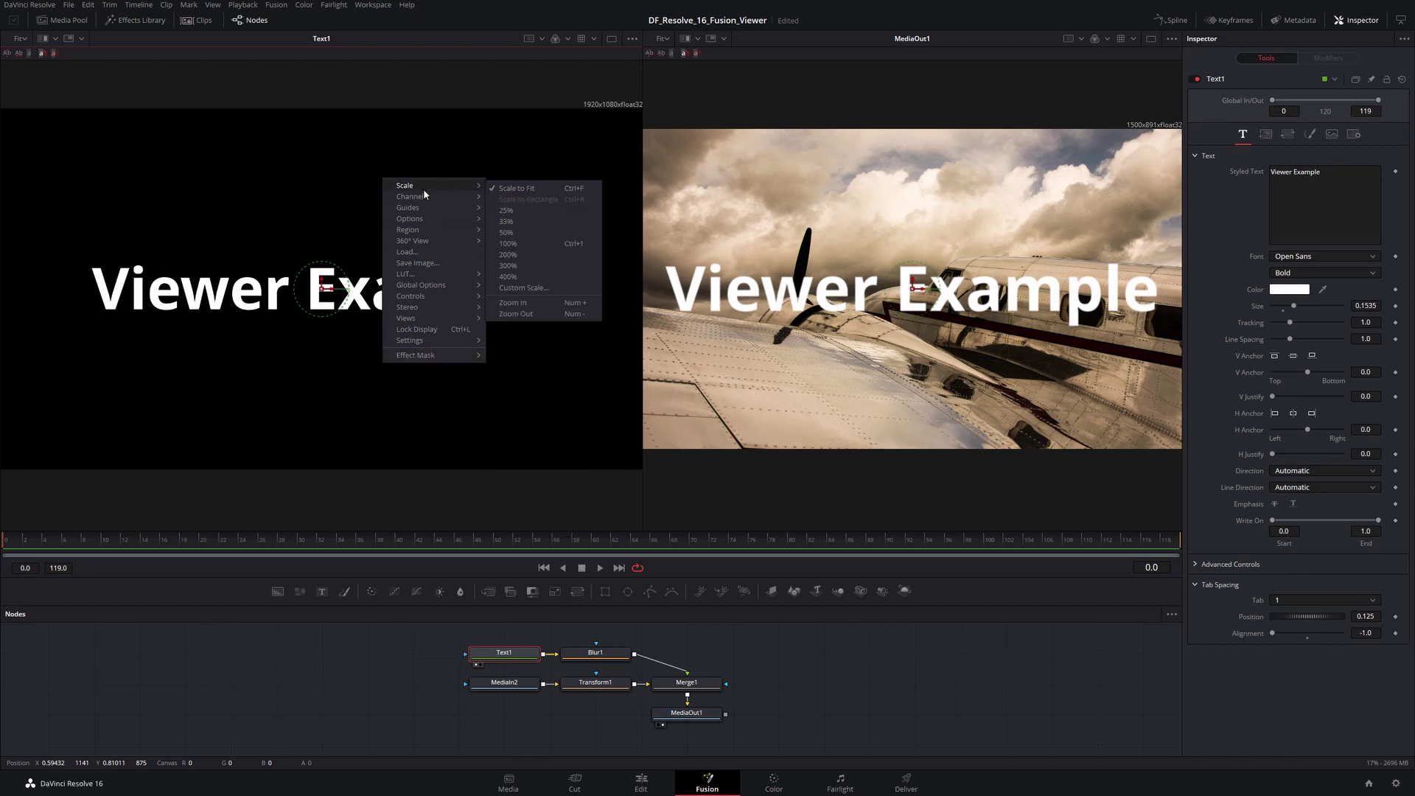
{"action": "mouse_move", "coordinate": [422, 231]}
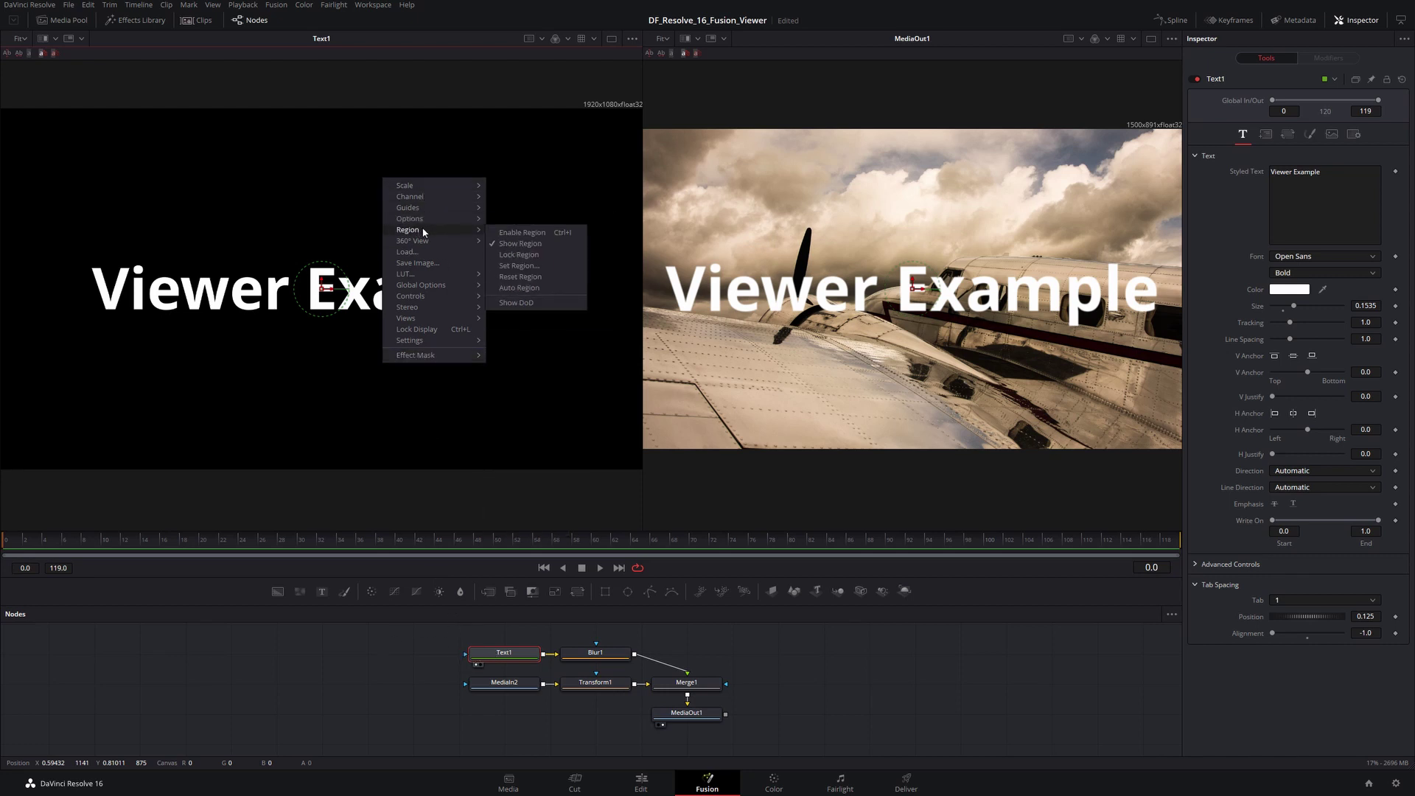
{"action": "left_click", "coordinate": [531, 304]}
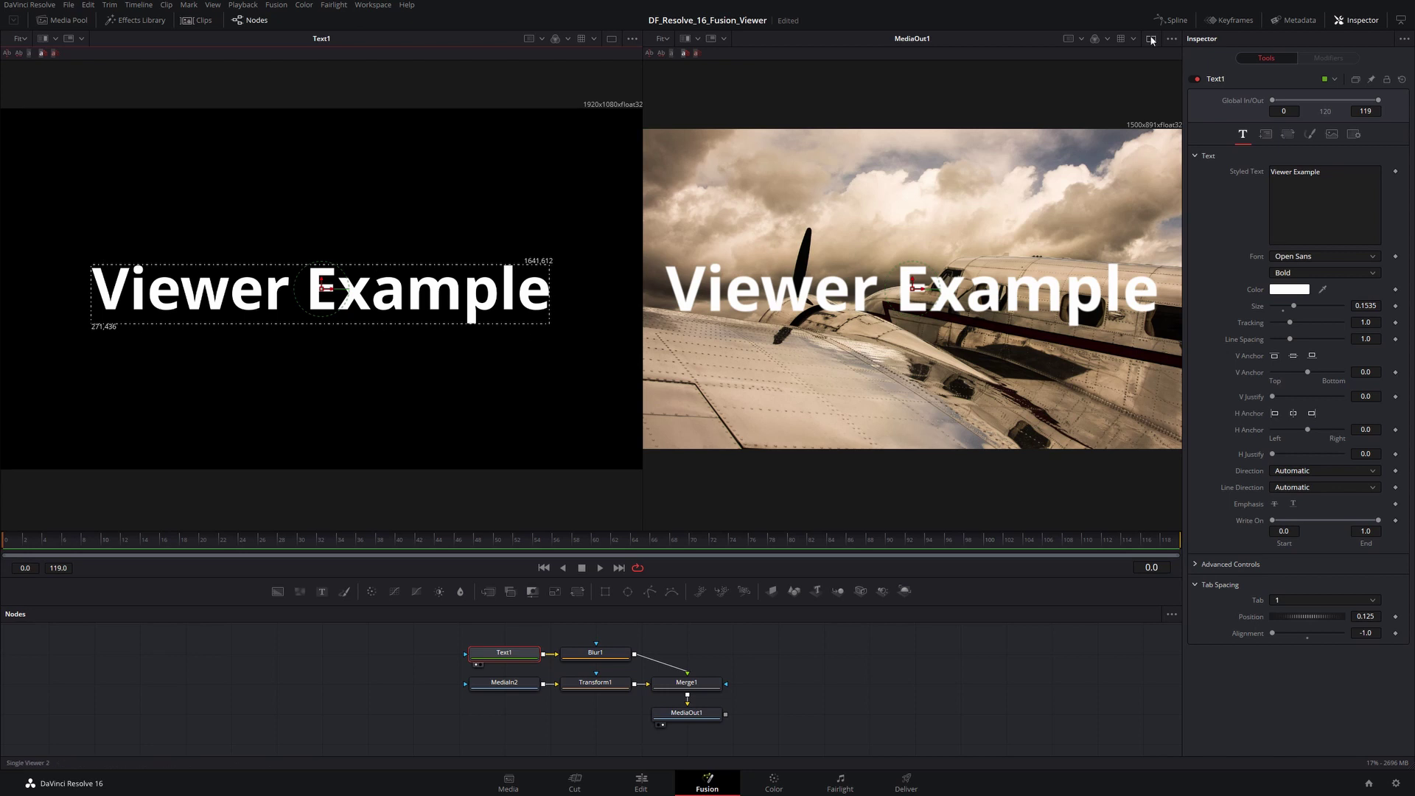
{"action": "left_click", "coordinate": [654, 55]}
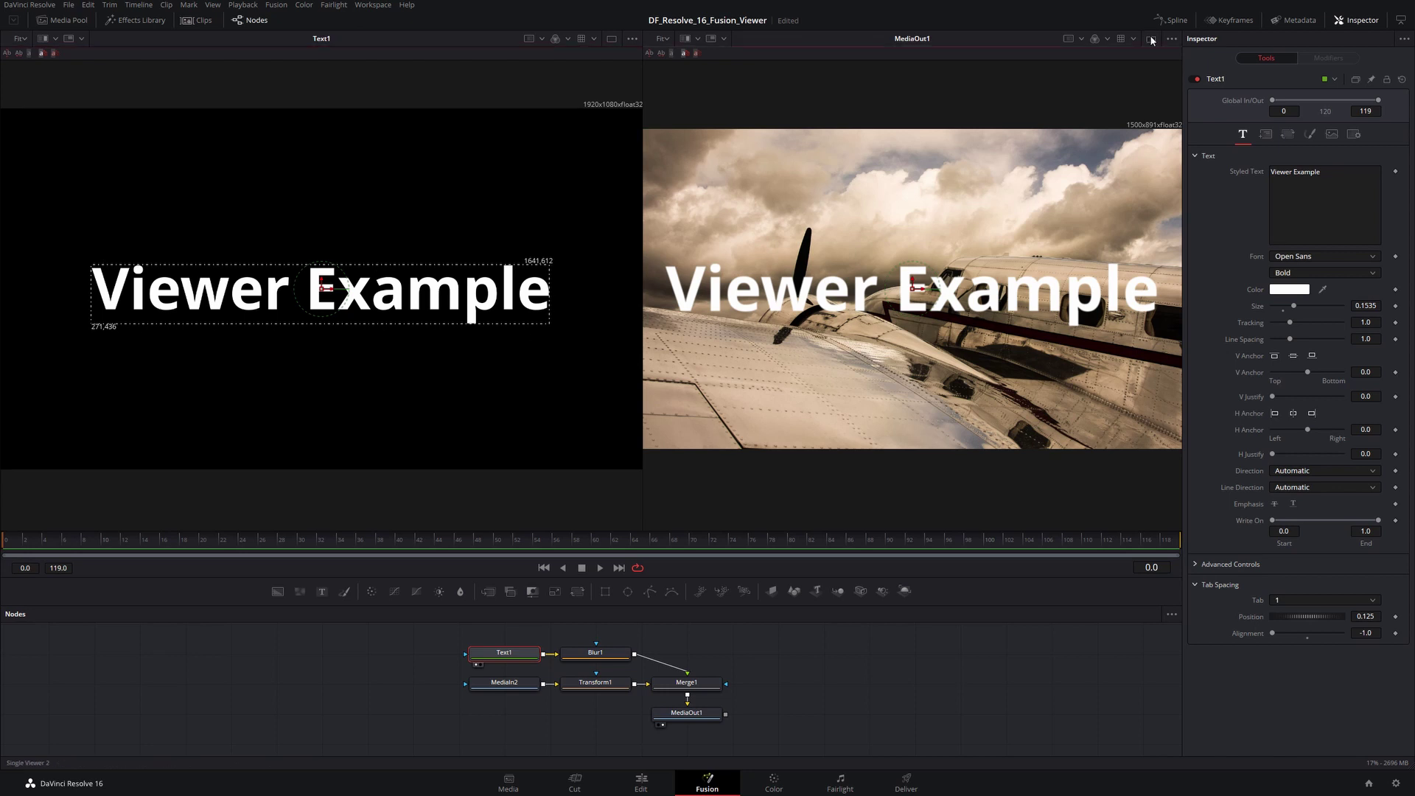
Step: In a single viewer, set a render region around 'Example' and play the composition
{"action": "left_click", "coordinate": [611, 39]}
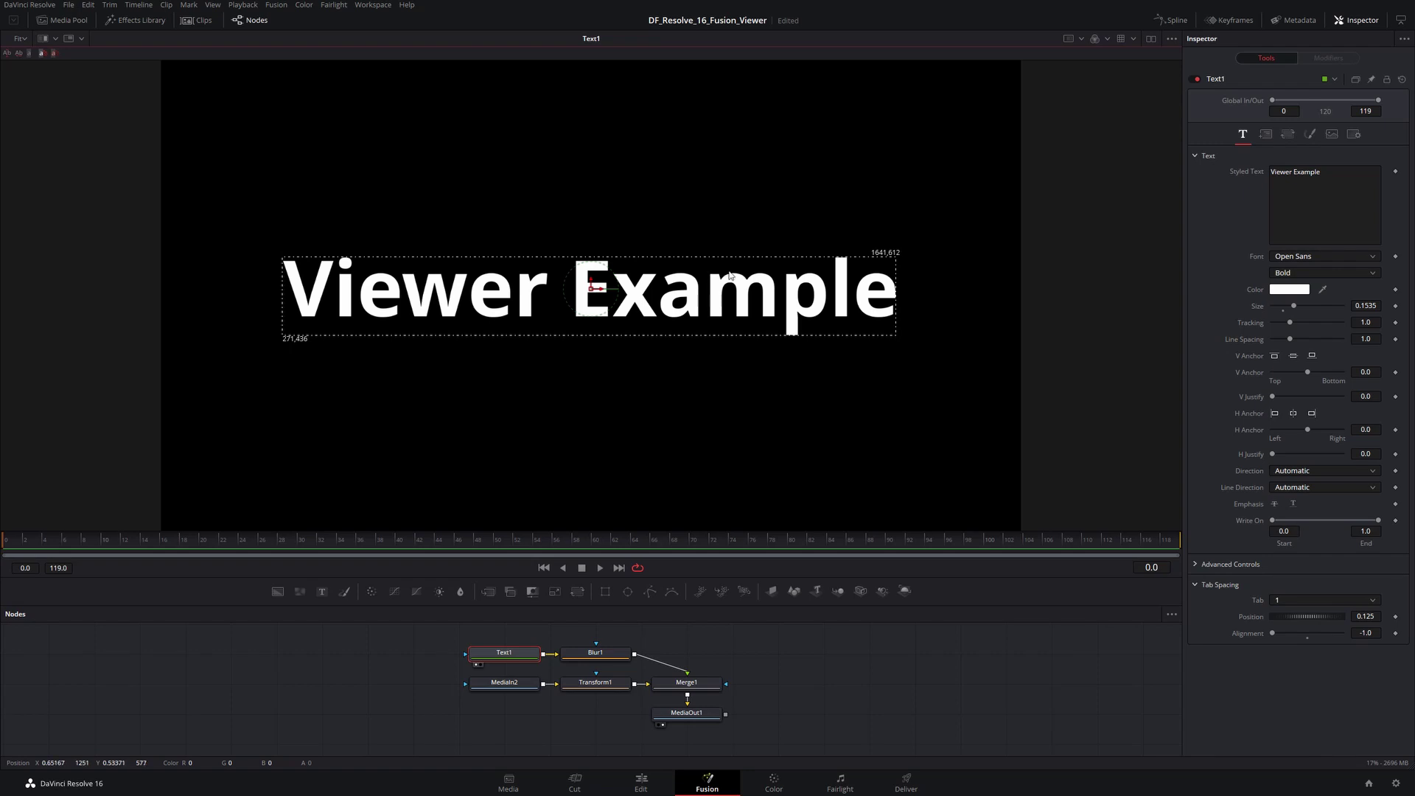
{"action": "right_click", "coordinate": [743, 166]}
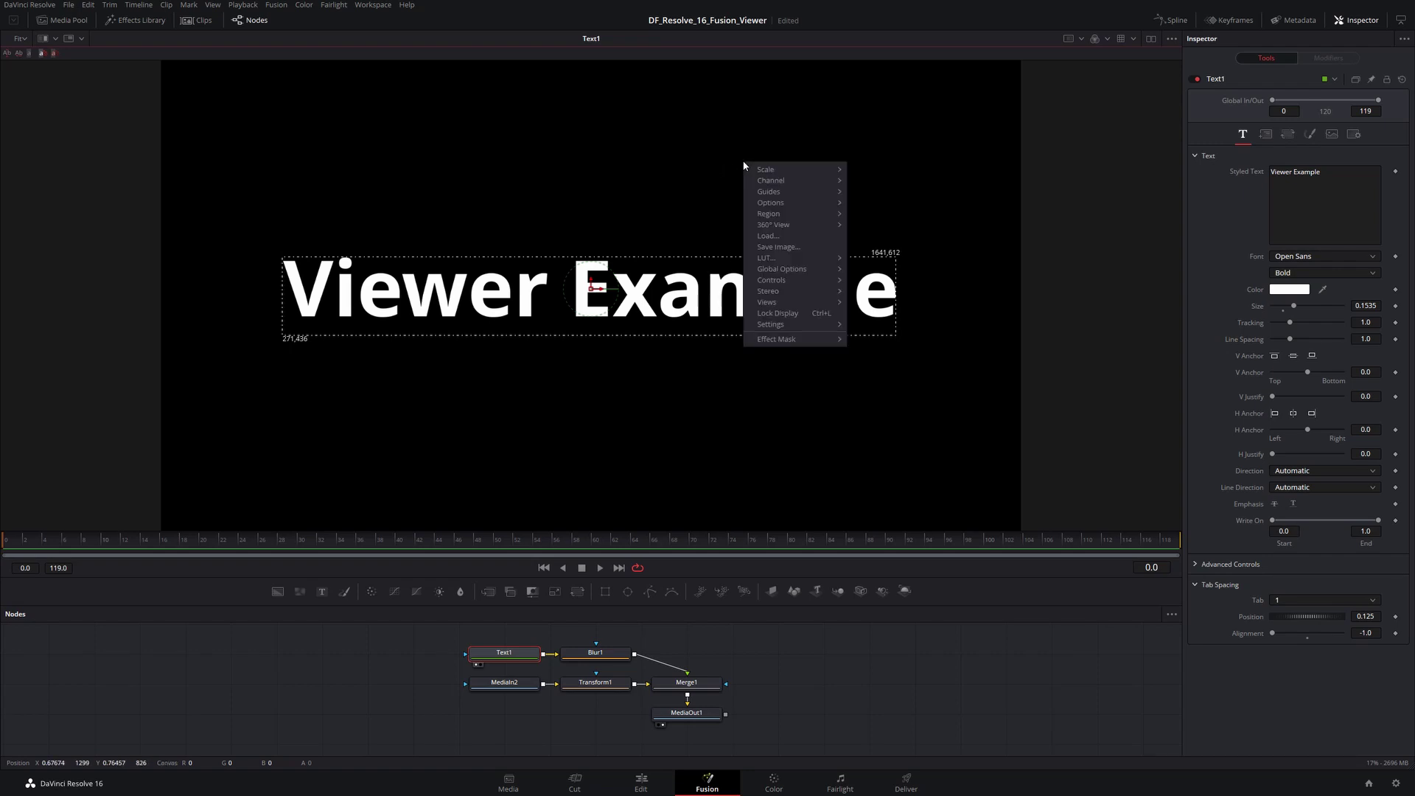
{"action": "mouse_move", "coordinate": [783, 216]}
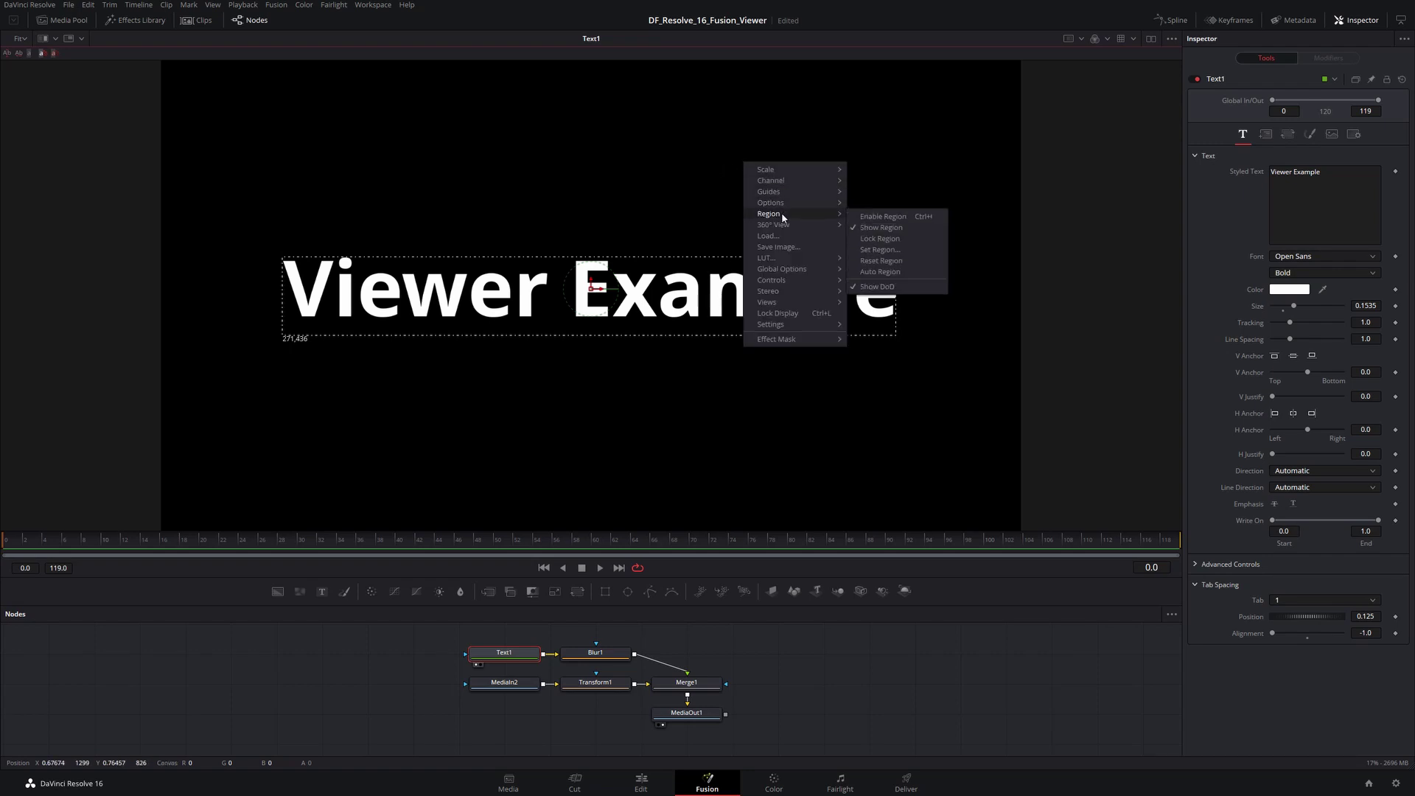
{"action": "left_click", "coordinate": [892, 251]}
{"action": "left_click_drag", "start_coordinate": [924, 237], "coordinate": [556, 355]}
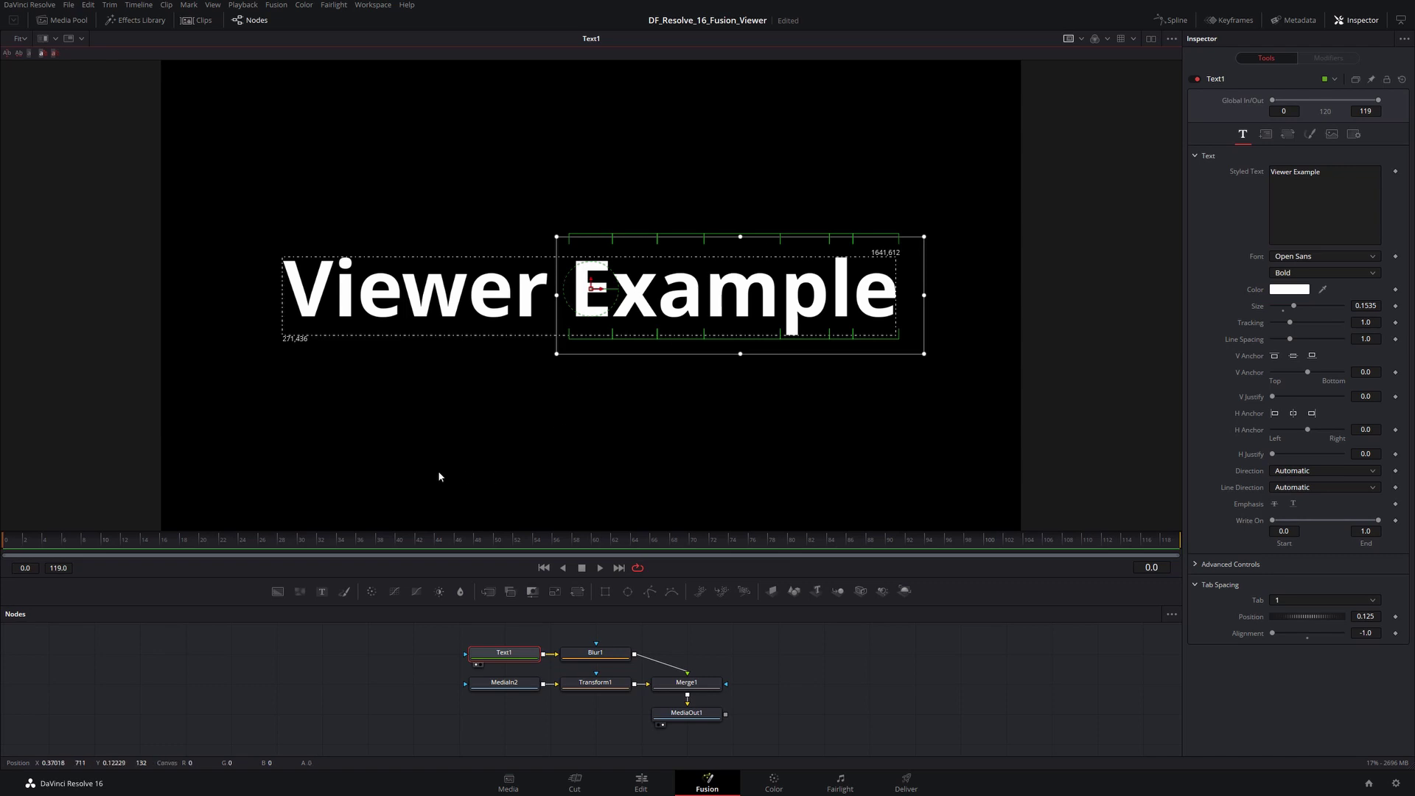
{"action": "key", "text": "space"}
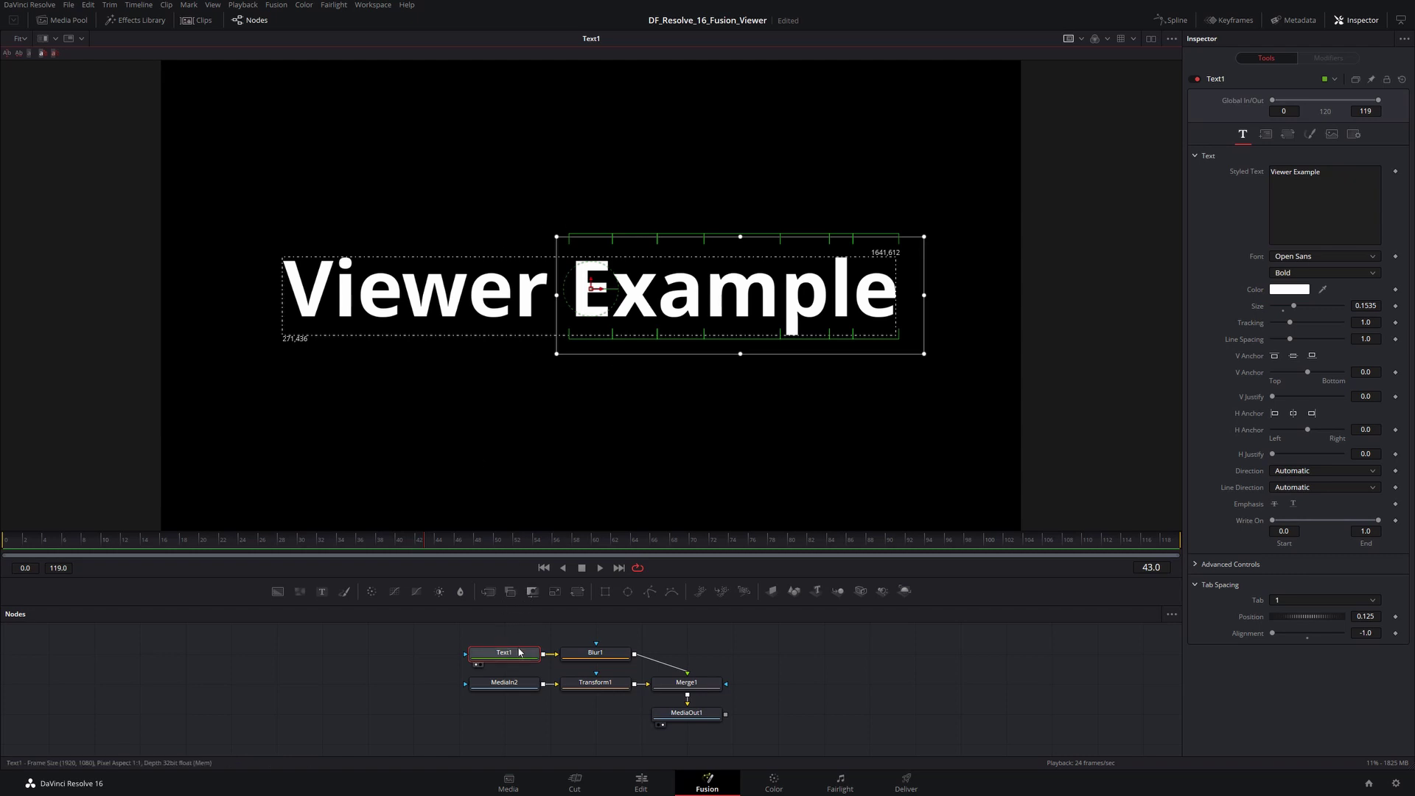
Step: In the Spline editor, keyframe Text1 Size 0.13 at frame 0 and a larger Size at frame 49
{"action": "left_click", "coordinate": [1156, 25]}
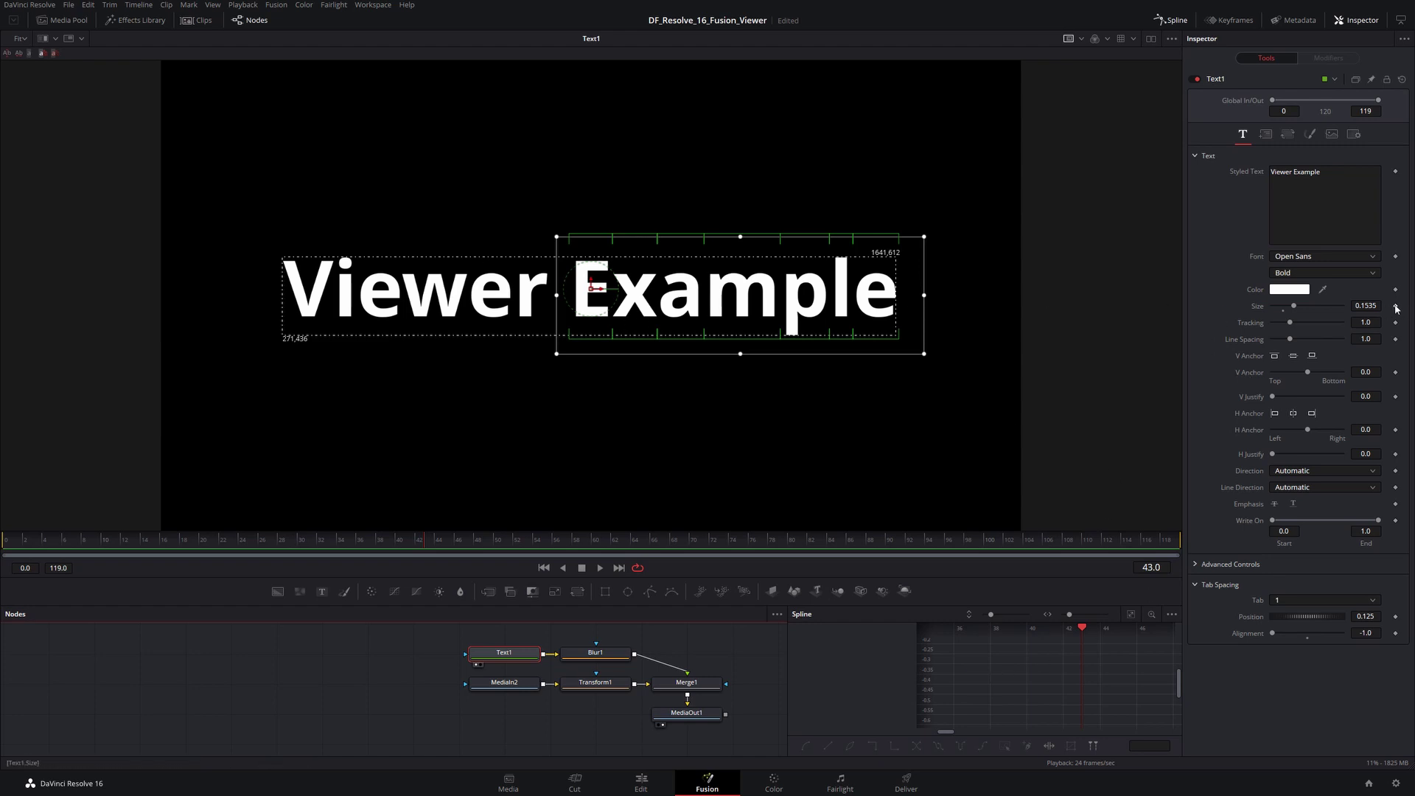
{"action": "left_click", "coordinate": [543, 567]}
{"action": "left_click", "coordinate": [1395, 305]}
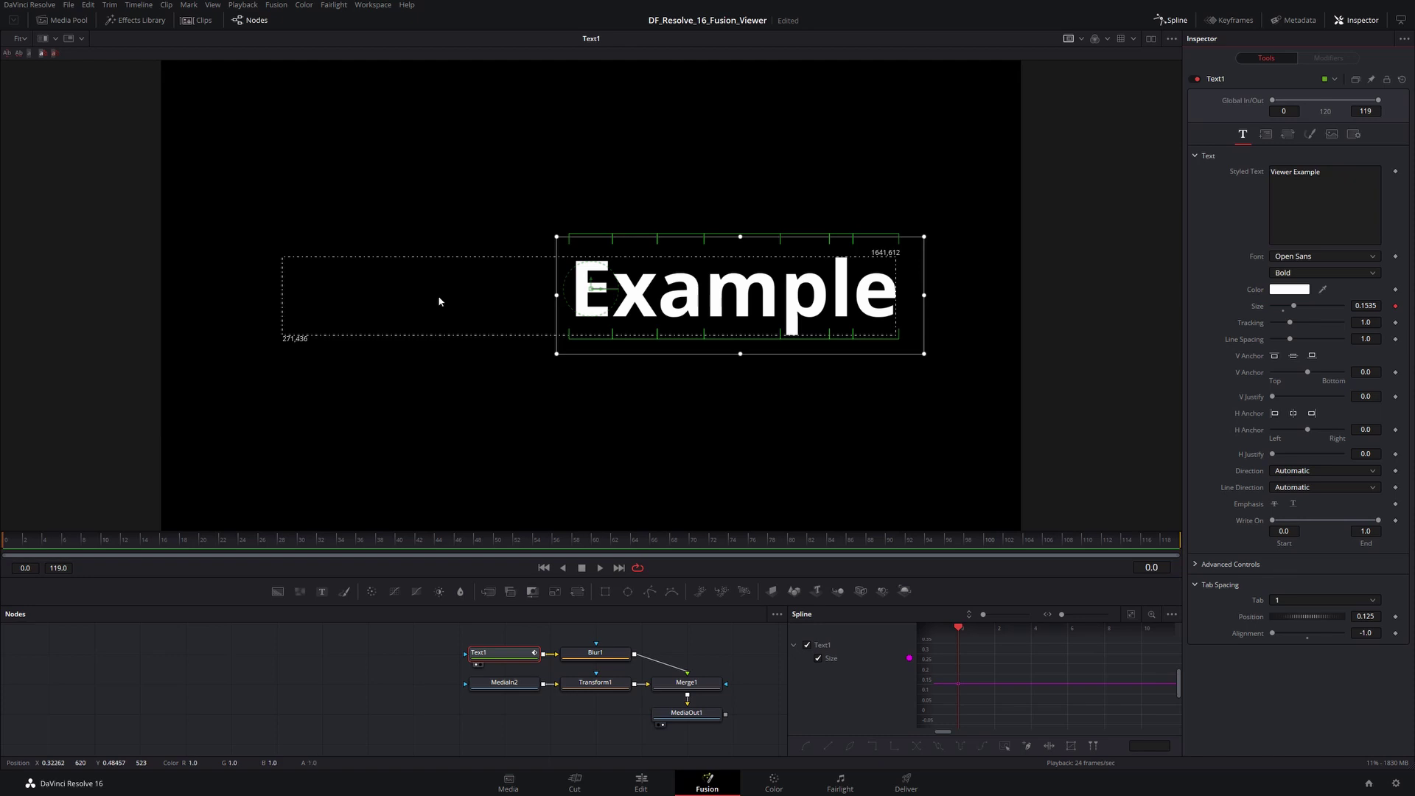
{"action": "left_click_drag", "start_coordinate": [8, 544], "coordinate": [490, 542]}
{"action": "left_click_drag", "start_coordinate": [1295, 308], "coordinate": [1329, 314]}
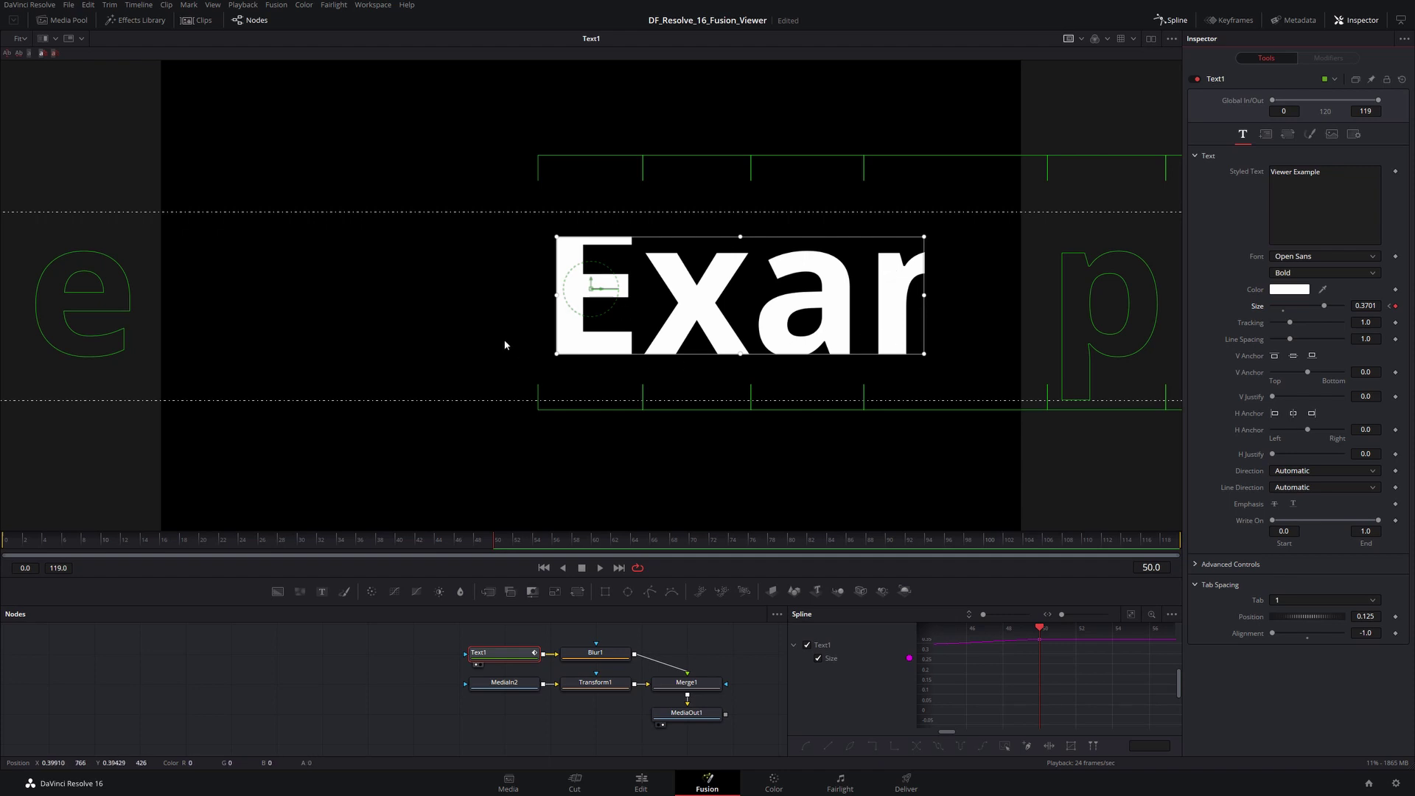
Step: Play back the growing-text animation from frame 0, stopping at frame 55
{"action": "key", "text": "Home"}
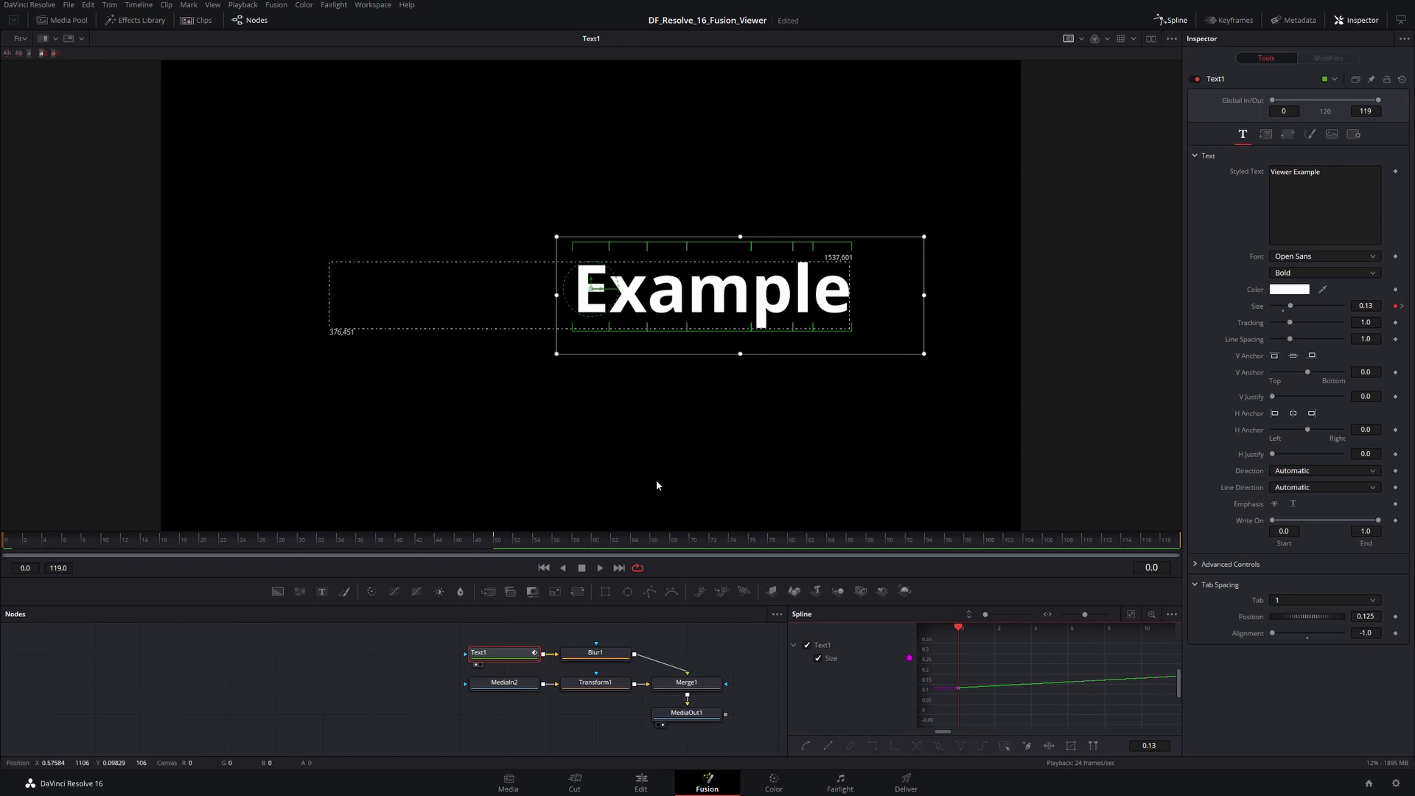
{"action": "key", "text": "space"}
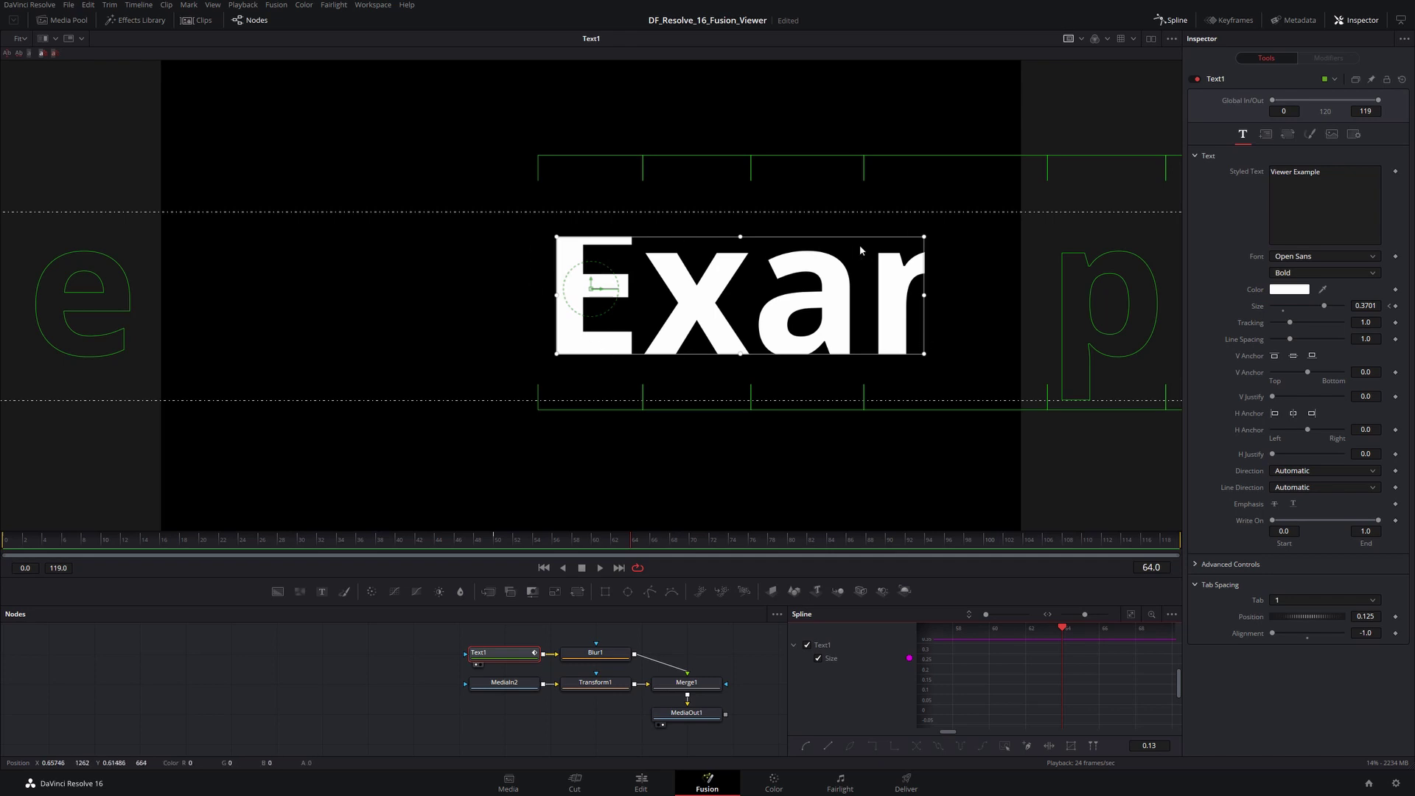
{"action": "left_click", "coordinate": [34, 533]}
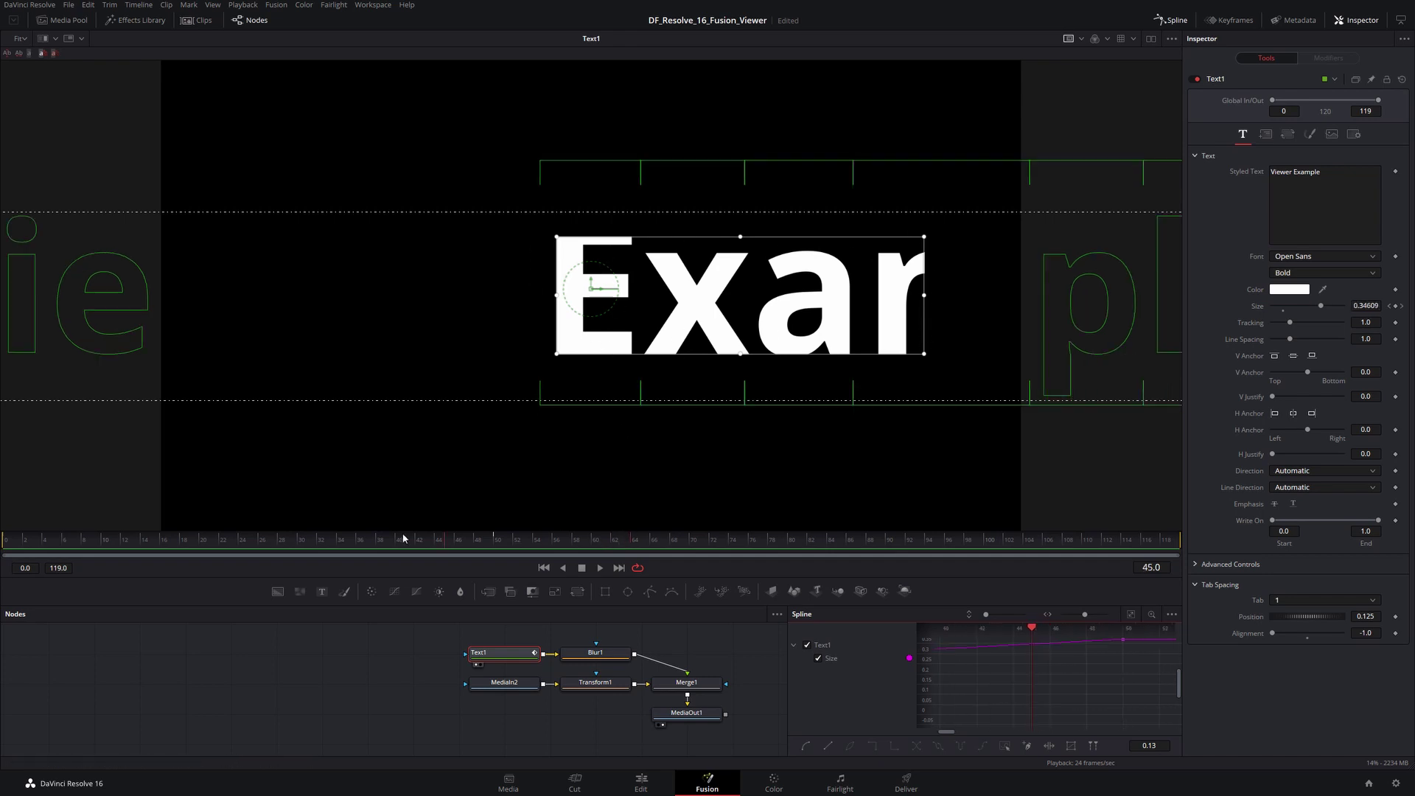
{"action": "key", "text": "Home"}
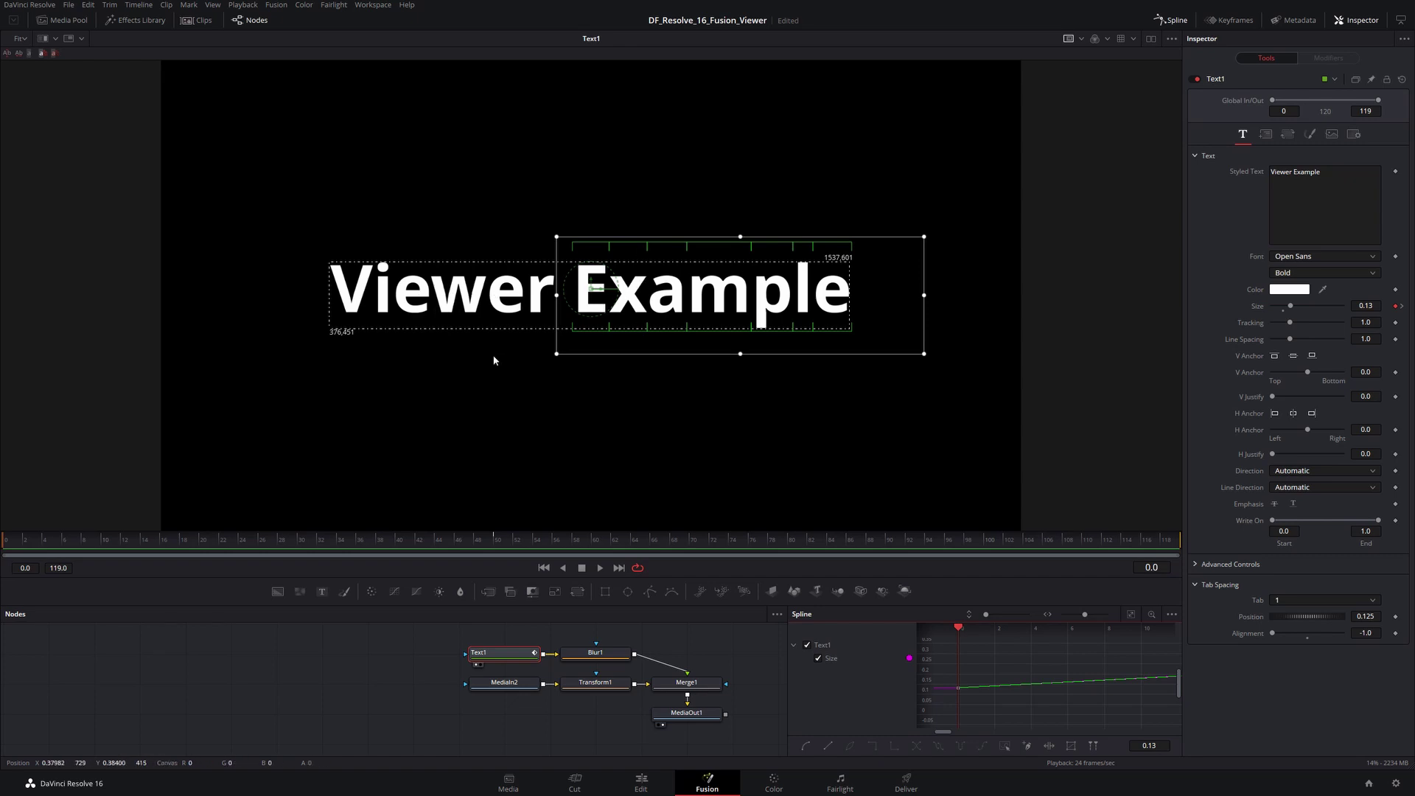
{"action": "key", "text": "space"}
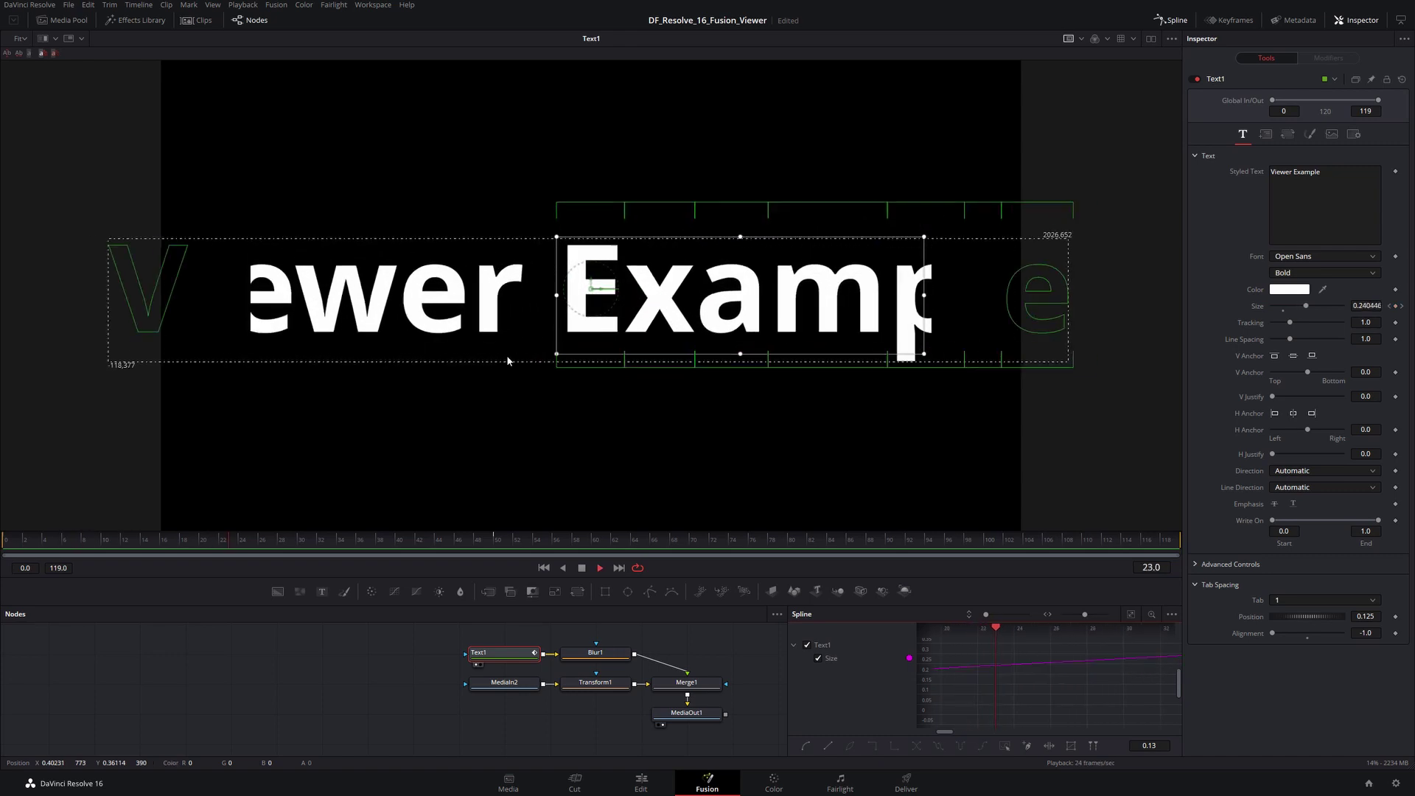
{"action": "key", "text": "space"}
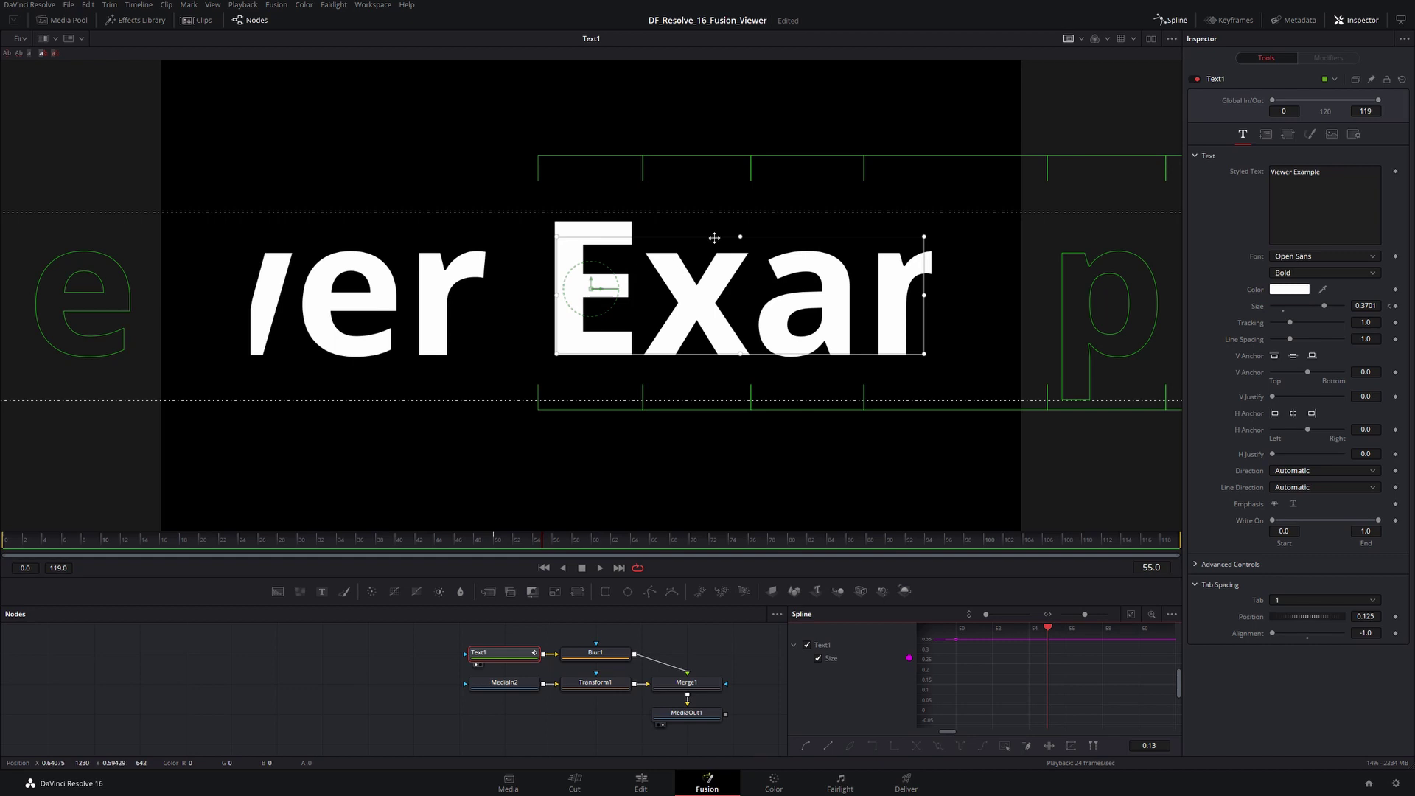
Step: Set the viewer region back to Auto Region, turn off Show DoD, and return to frame 0
{"action": "right_click", "coordinate": [504, 159]}
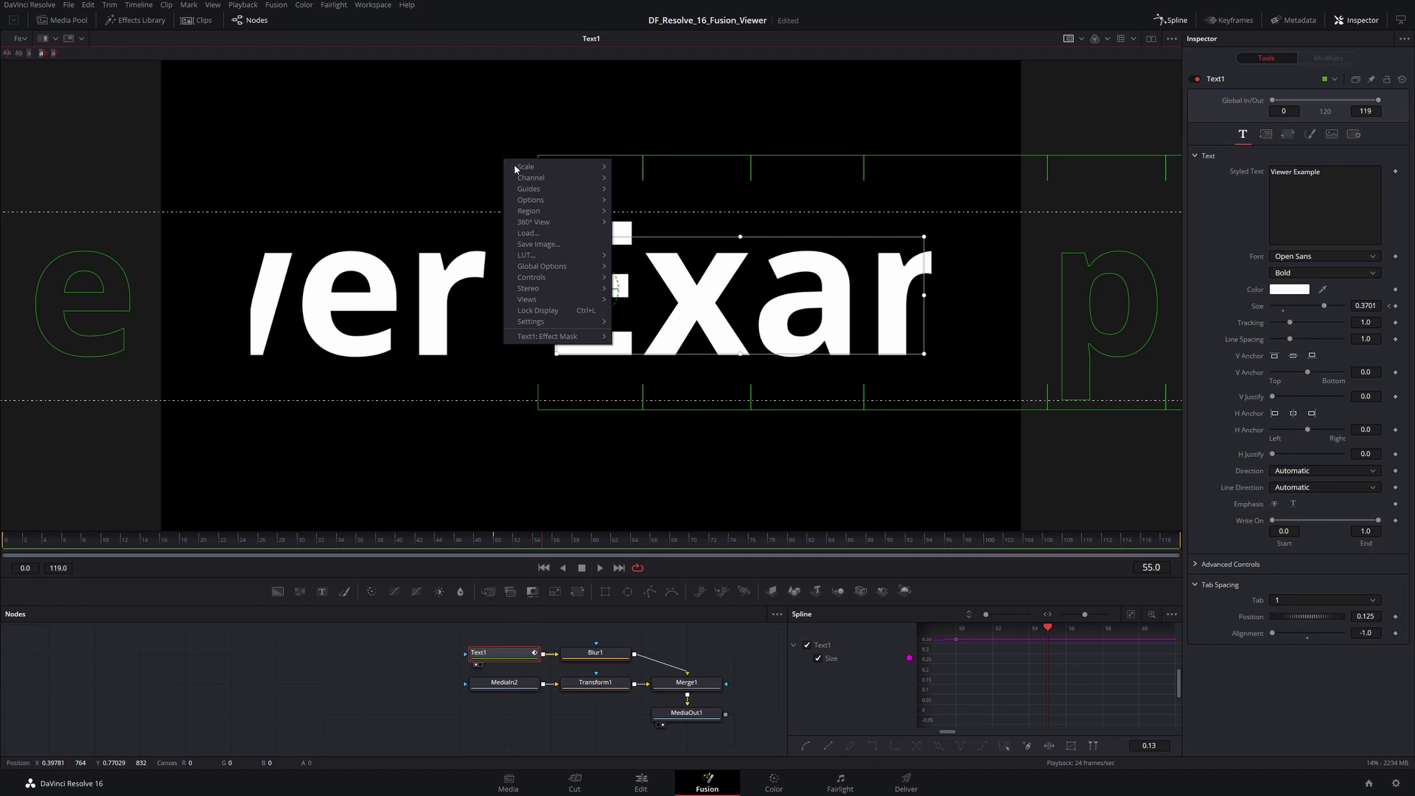
{"action": "mouse_move", "coordinate": [569, 211]}
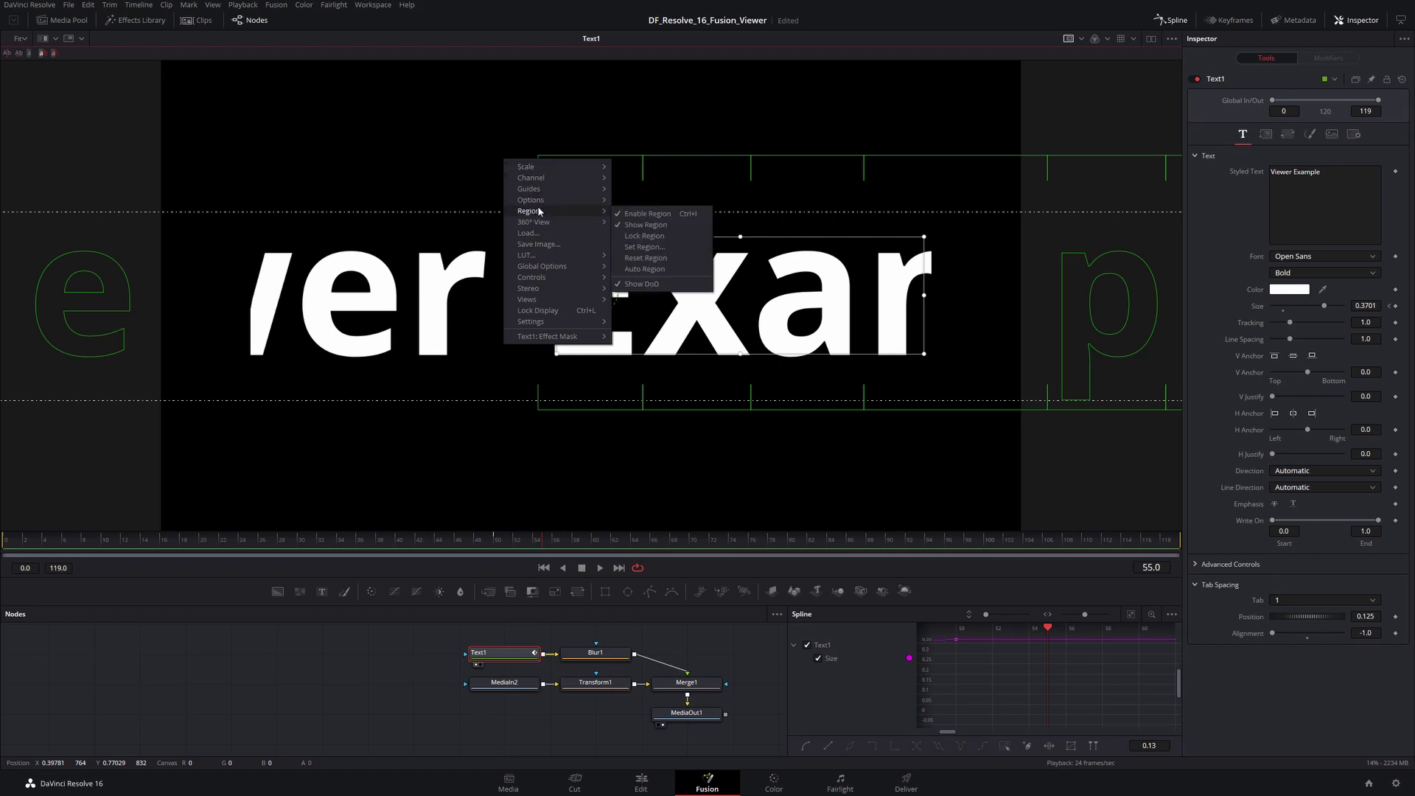
{"action": "left_click", "coordinate": [641, 270]}
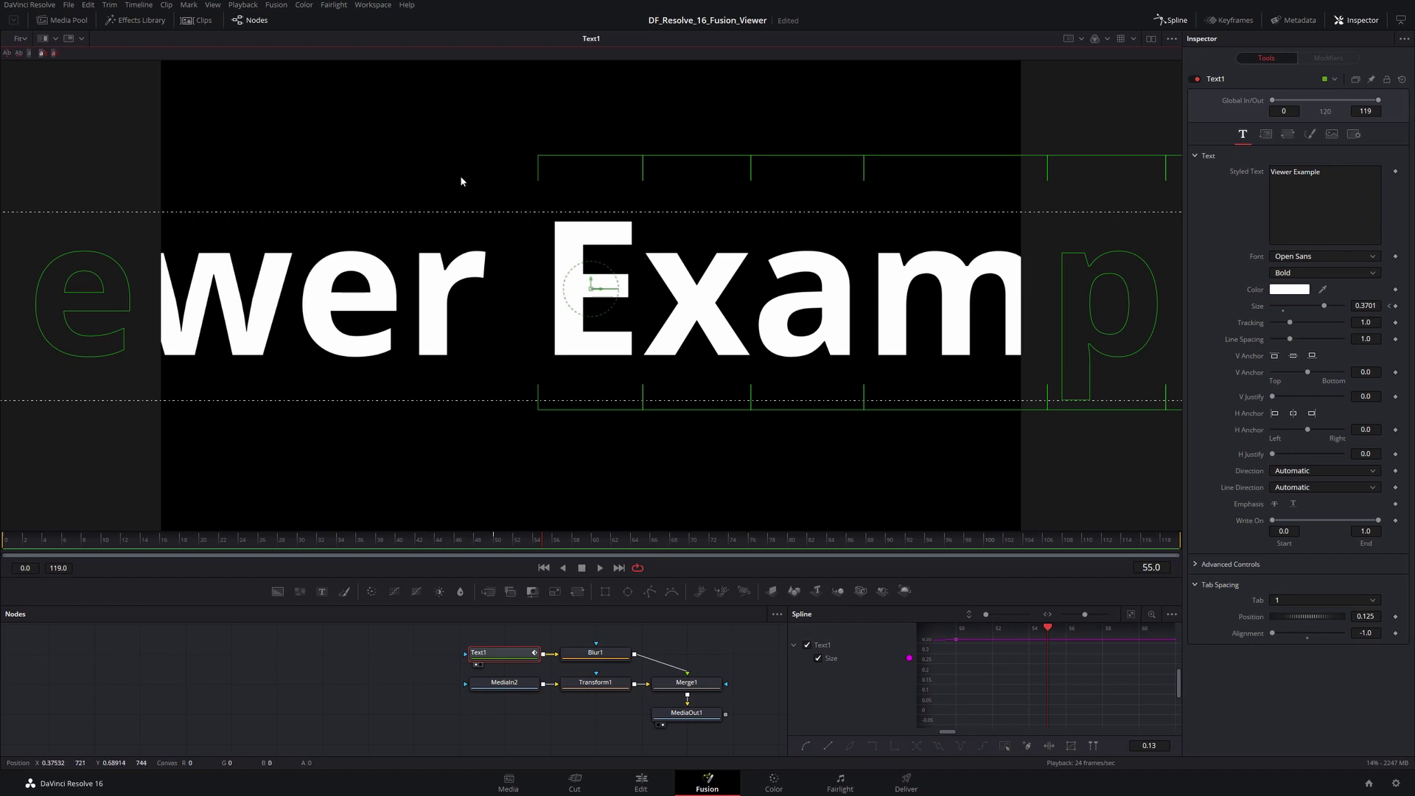
{"action": "right_click", "coordinate": [429, 134]}
{"action": "mouse_move", "coordinate": [460, 189]}
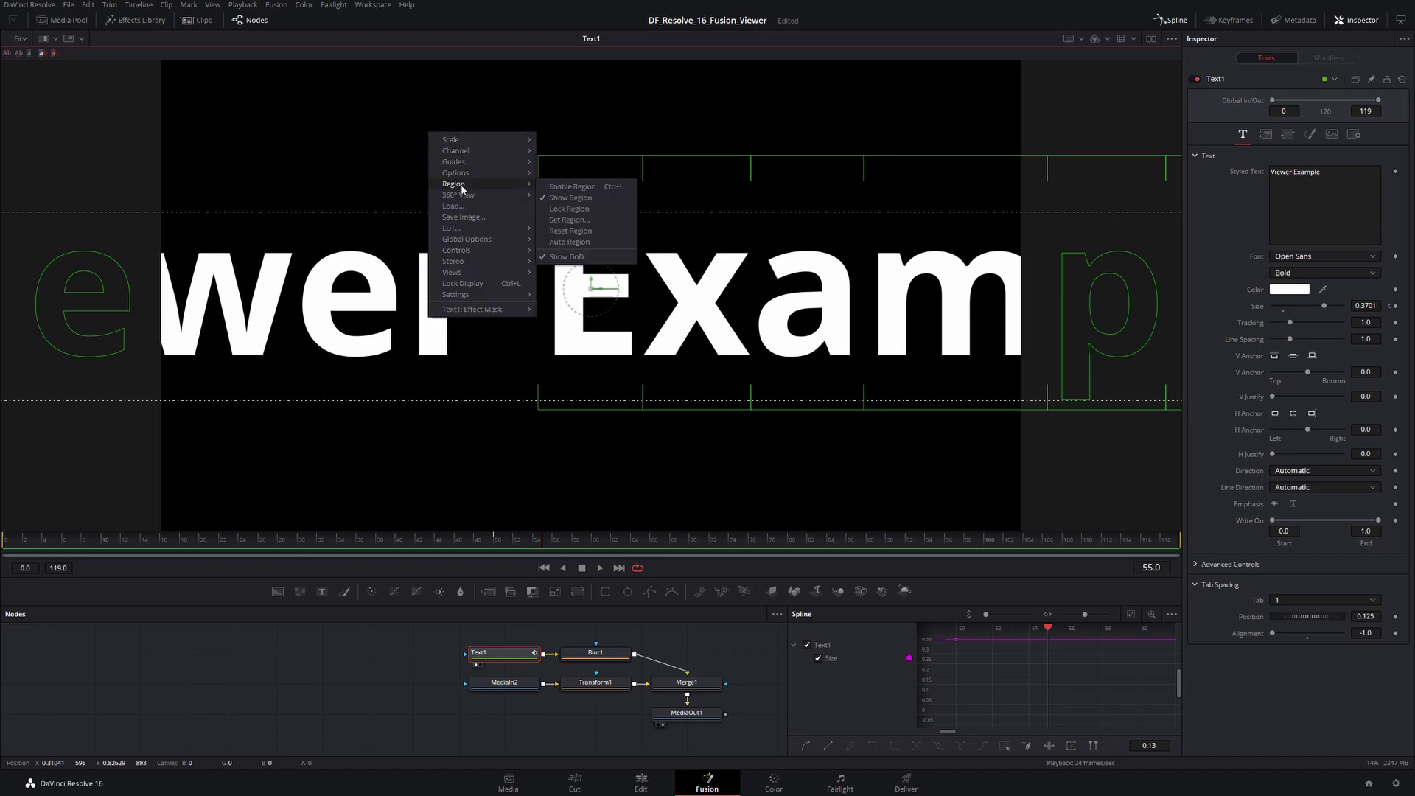
{"action": "left_click", "coordinate": [566, 256]}
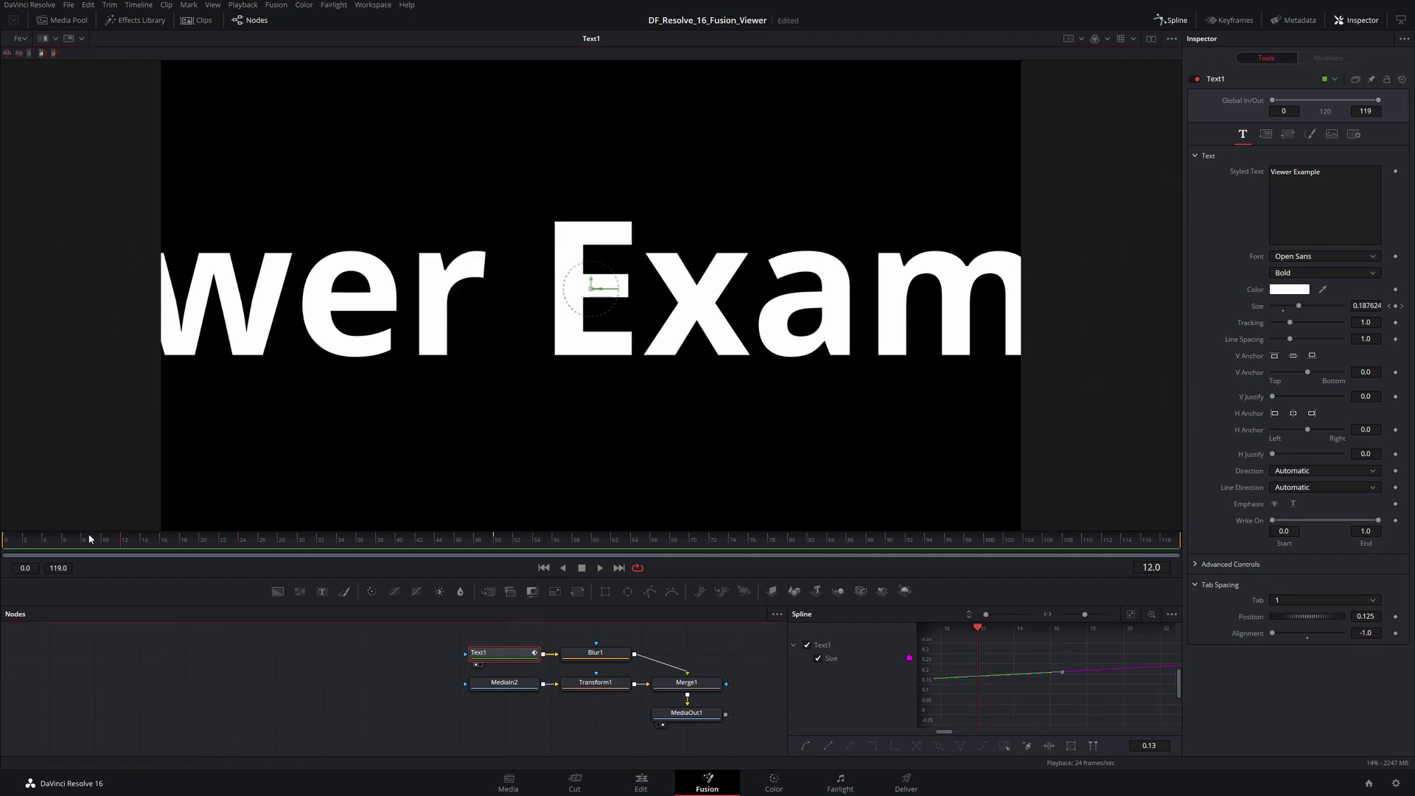
{"action": "key", "text": "Home"}
Step: Enable Checker Underlay so a checkerboard shows behind the text
{"action": "left_click", "coordinate": [395, 427]}
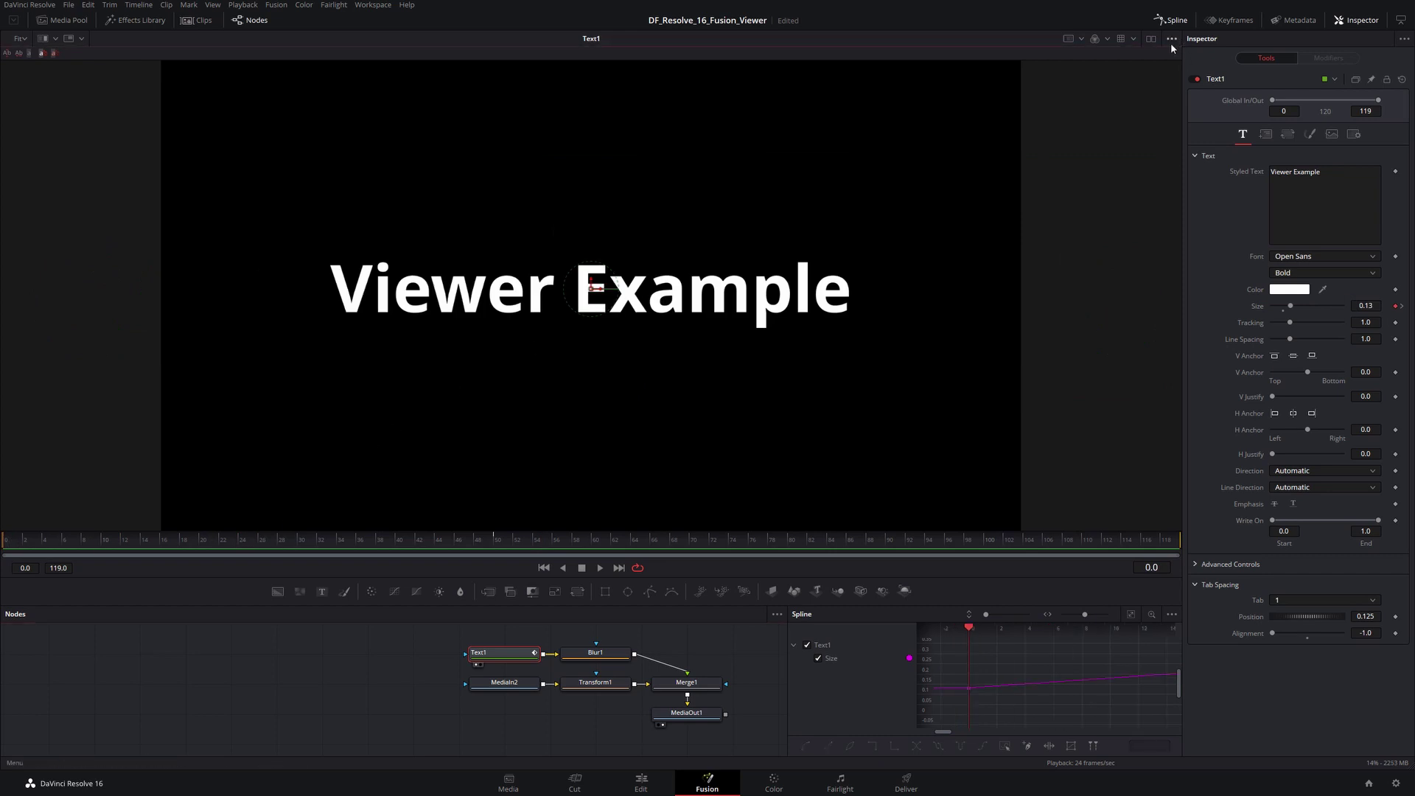
{"action": "left_click", "coordinate": [1172, 39]}
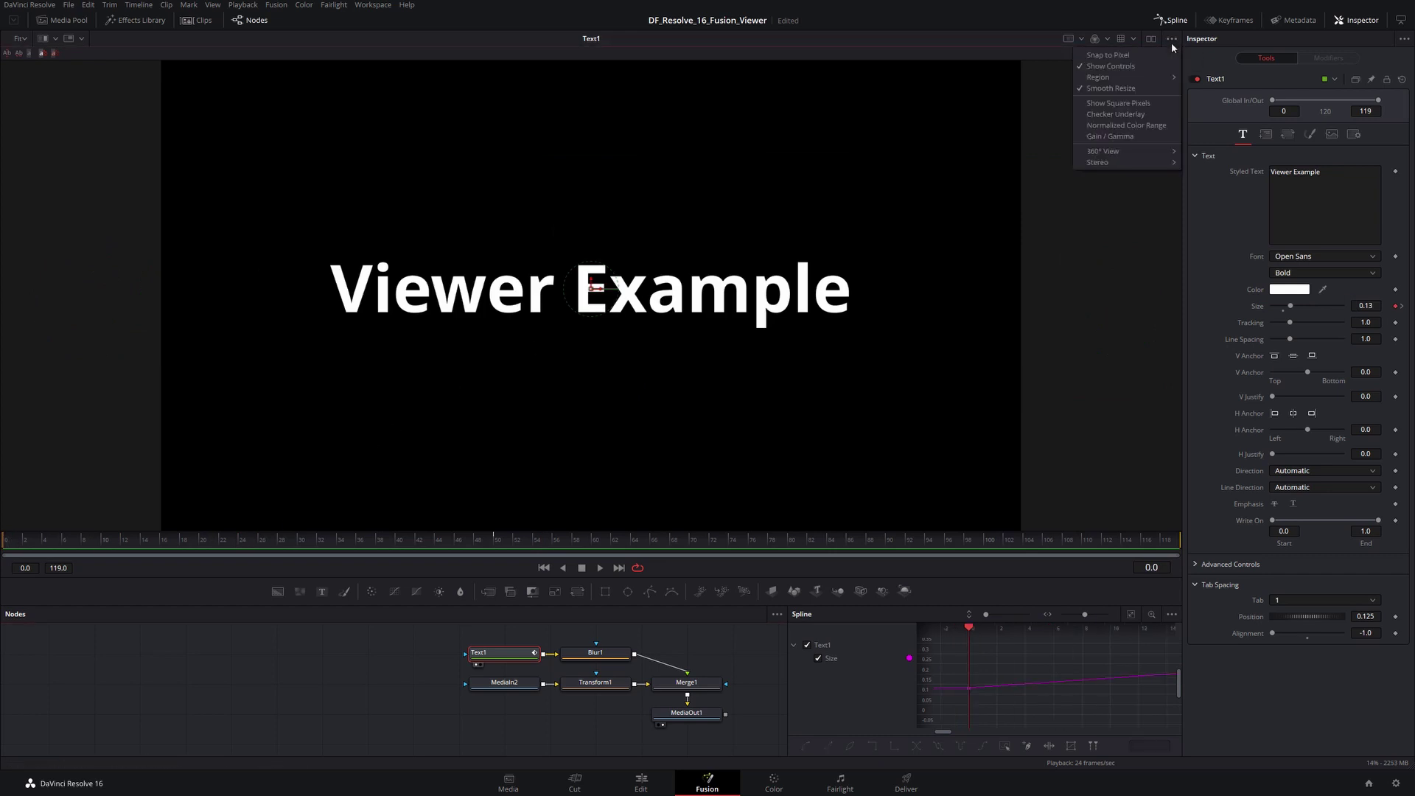
{"action": "mouse_move", "coordinate": [1103, 80]}
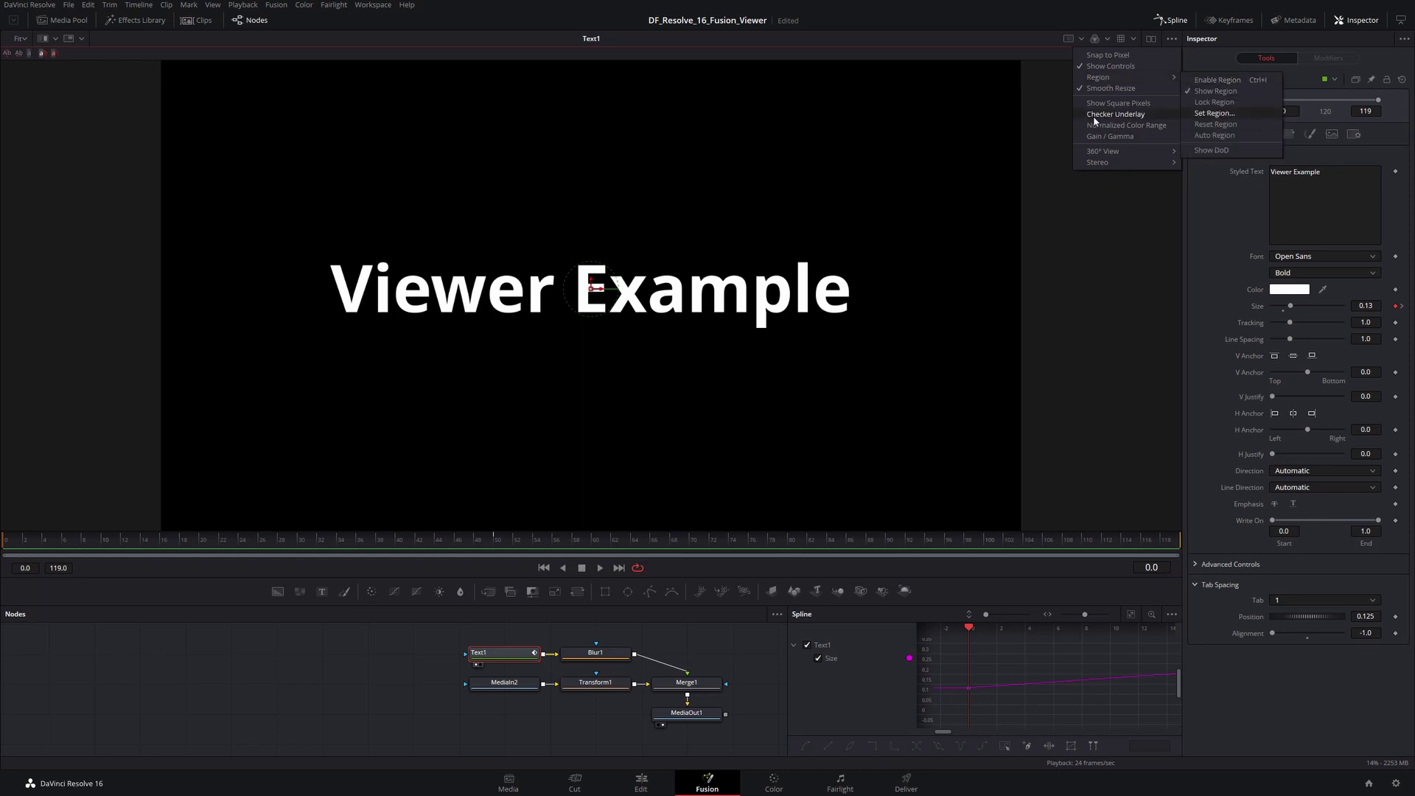
{"action": "left_click", "coordinate": [1112, 120]}
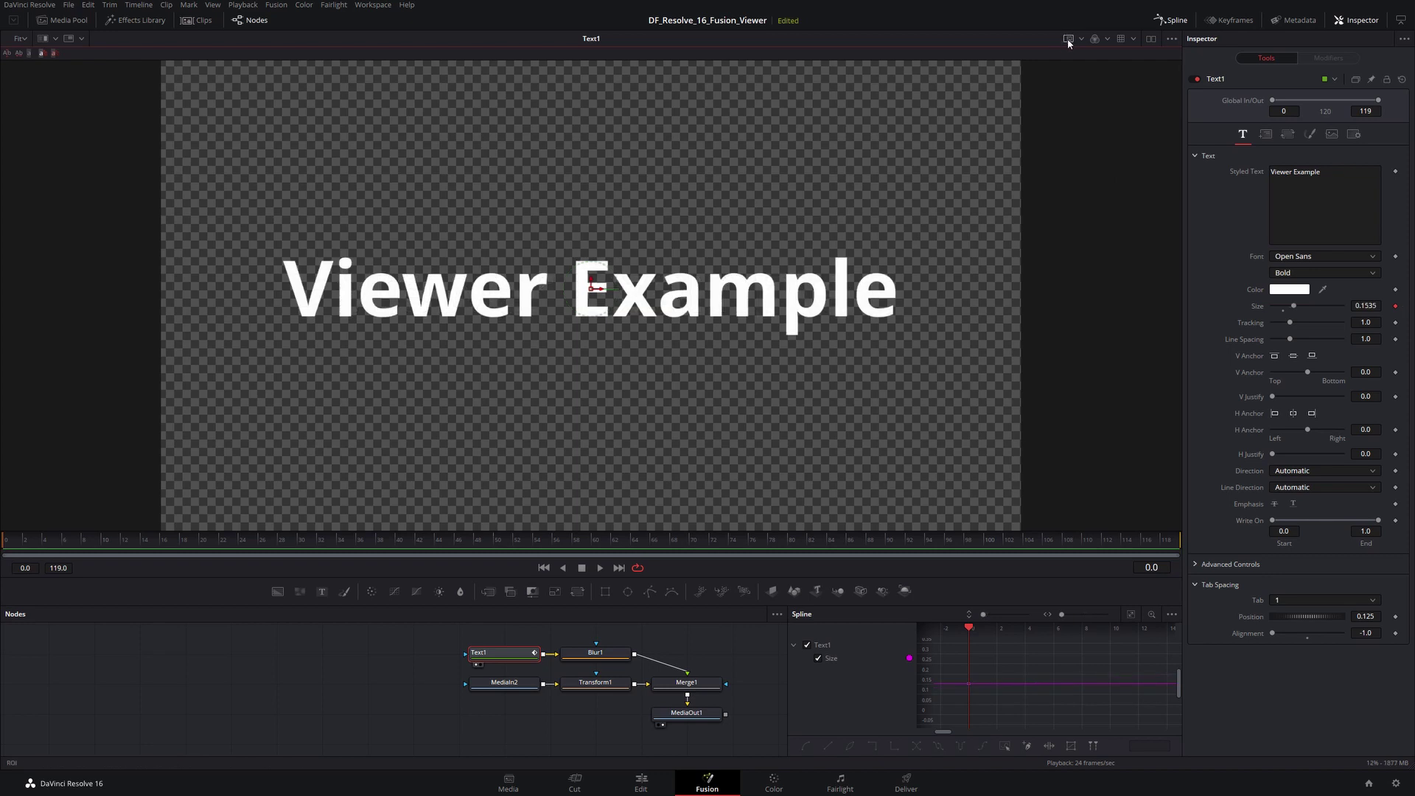
Step: Draw a region of interest over 'Example', then toggle the ROI off, on and off
{"action": "left_click", "coordinate": [1081, 39]}
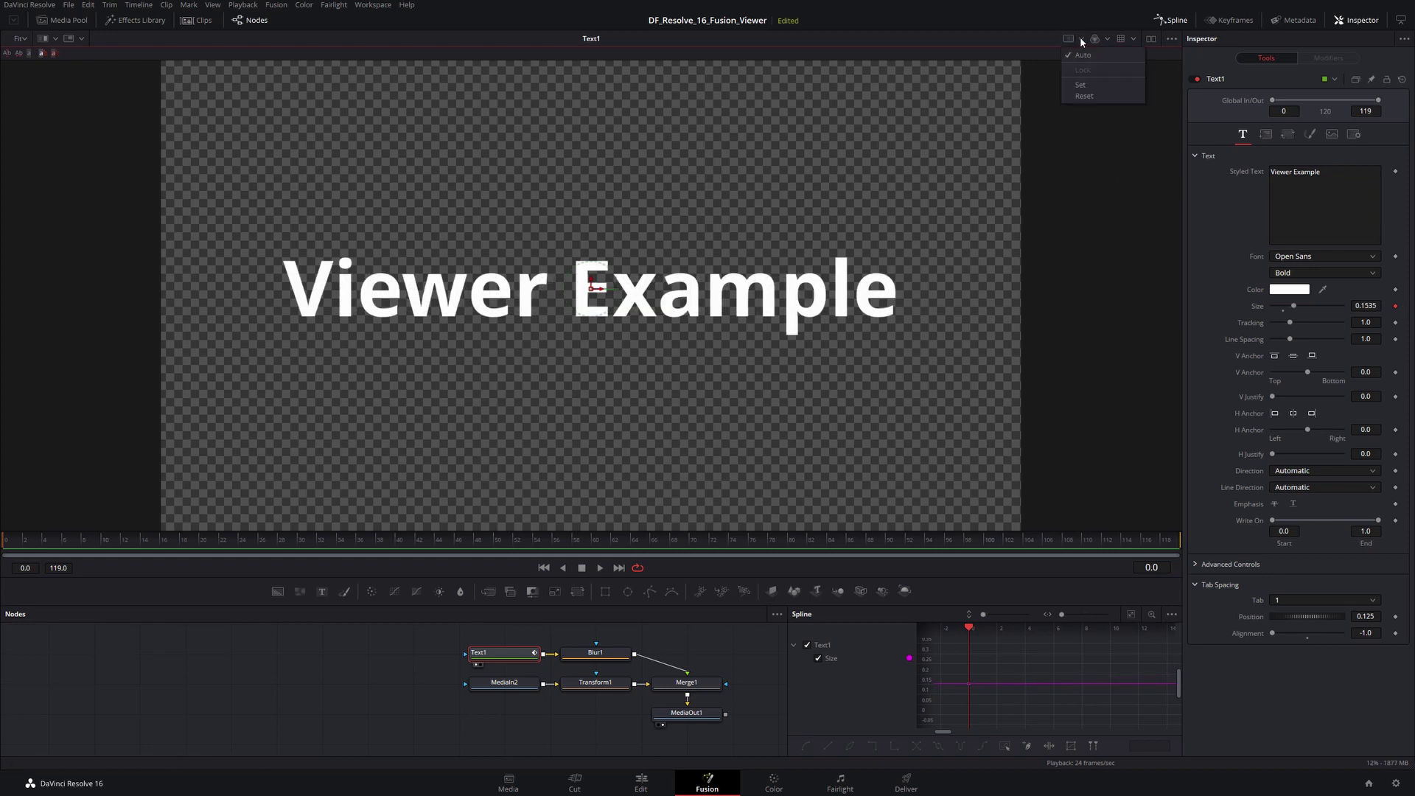
{"action": "left_click", "coordinate": [1081, 87]}
{"action": "left_click_drag", "start_coordinate": [960, 194], "coordinate": [672, 410]}
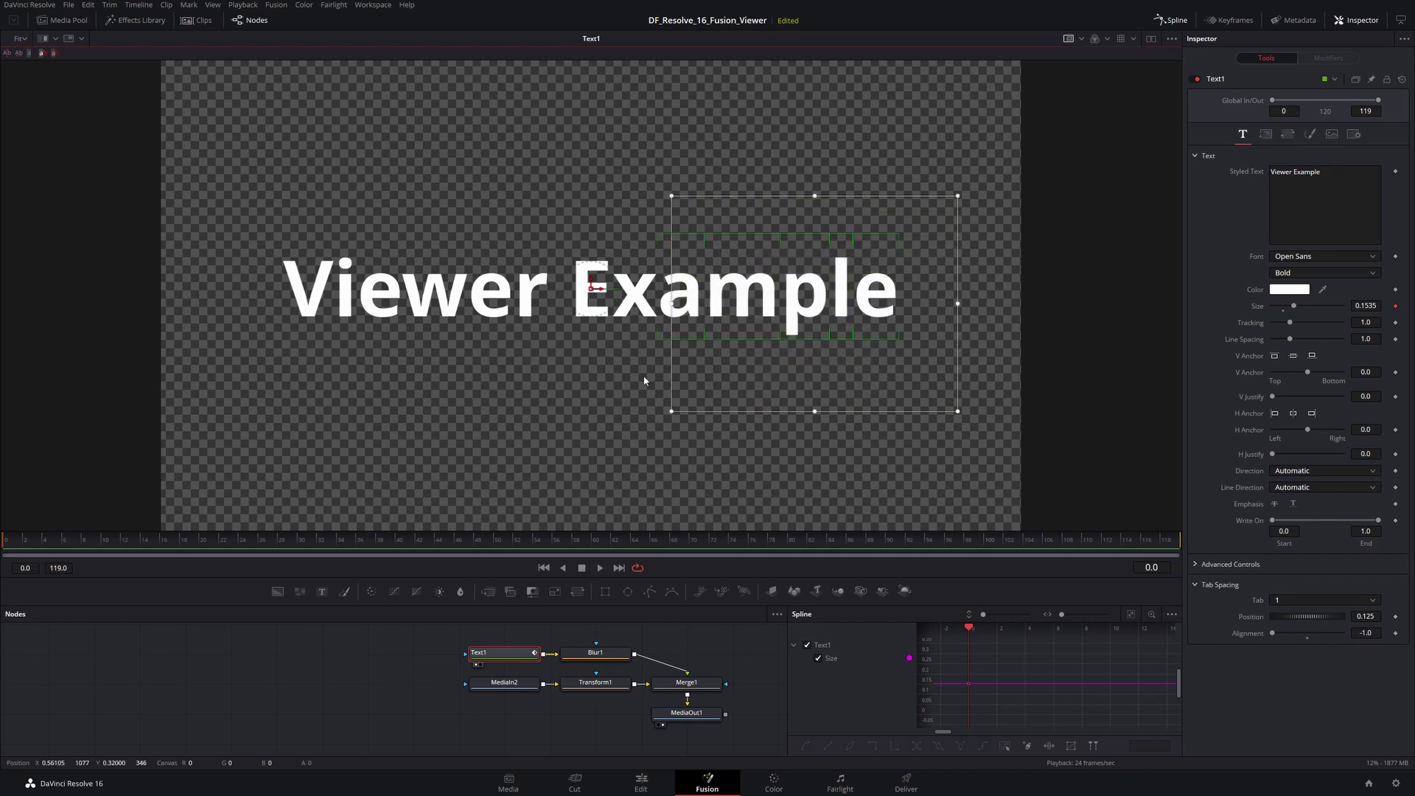
{"action": "left_click", "coordinate": [1066, 39]}
{"action": "left_click", "coordinate": [1066, 39]}
{"action": "left_click", "coordinate": [1065, 39]}
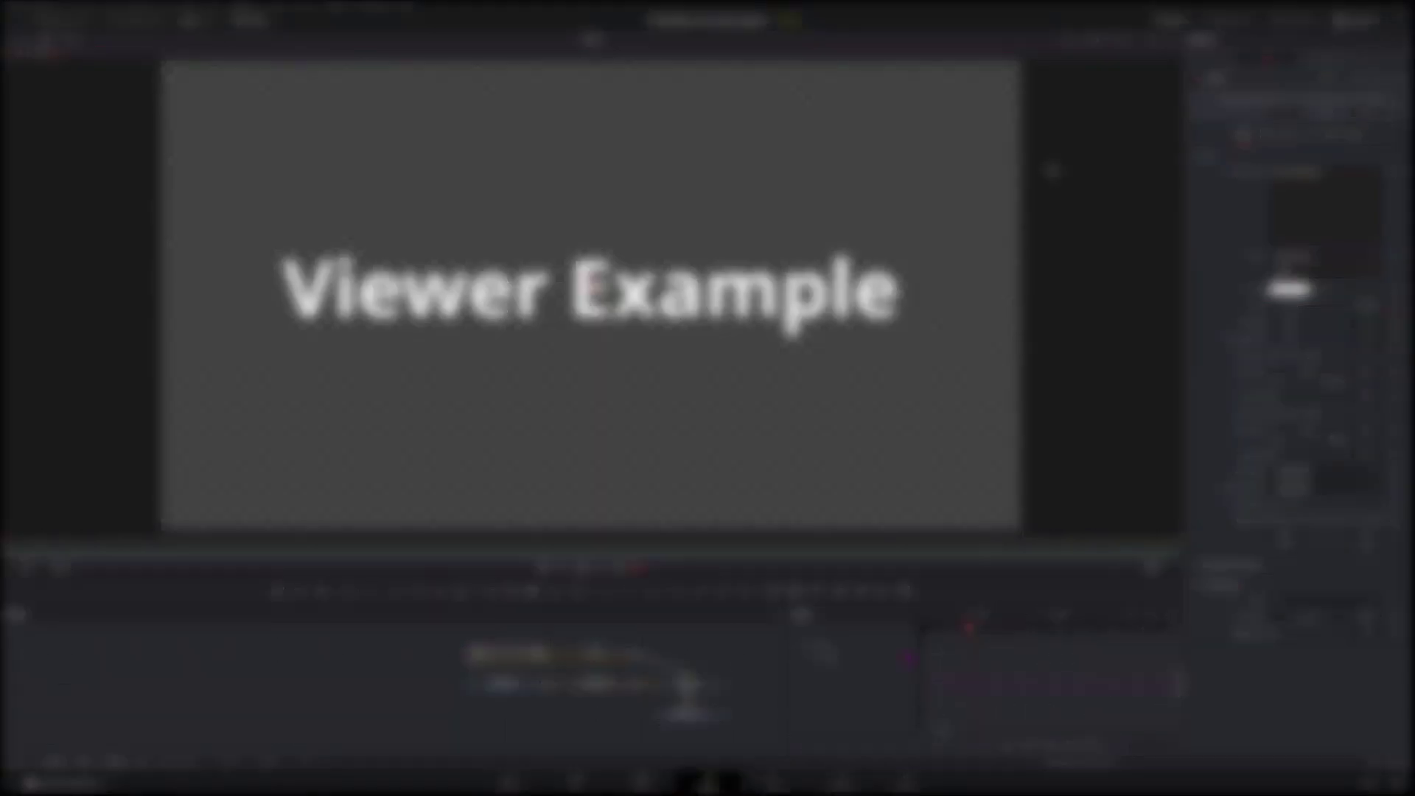